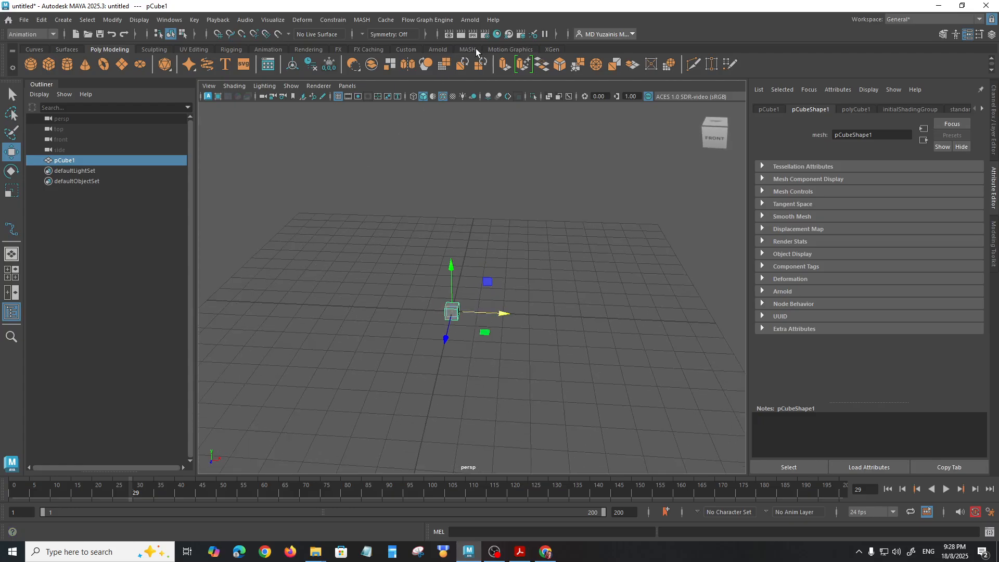
Step: Create a MASH network from the selected cube and open the MASH Editor beside the scene
click(504, 49)
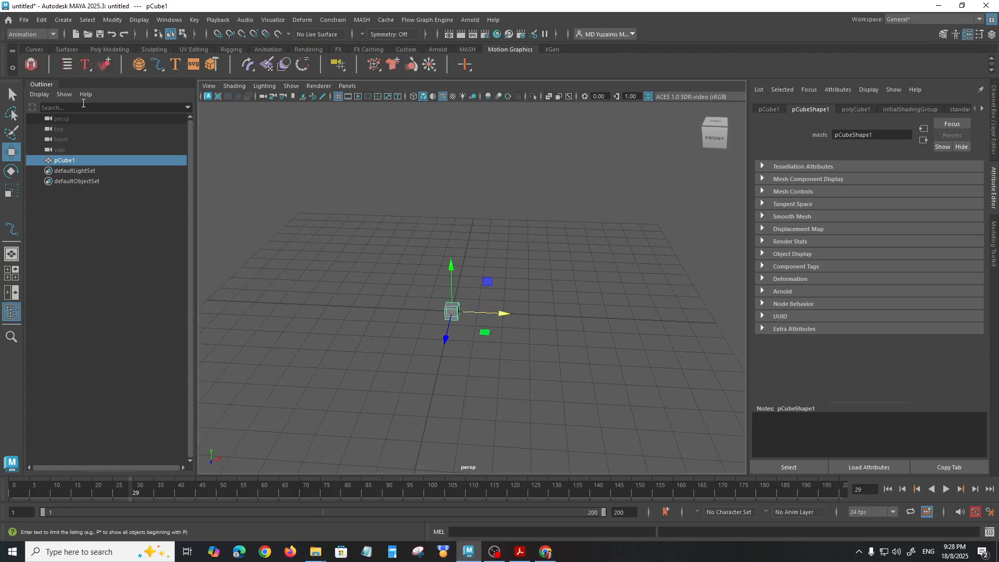
click(31, 63)
alt+drag(497, 395, 336, 317)
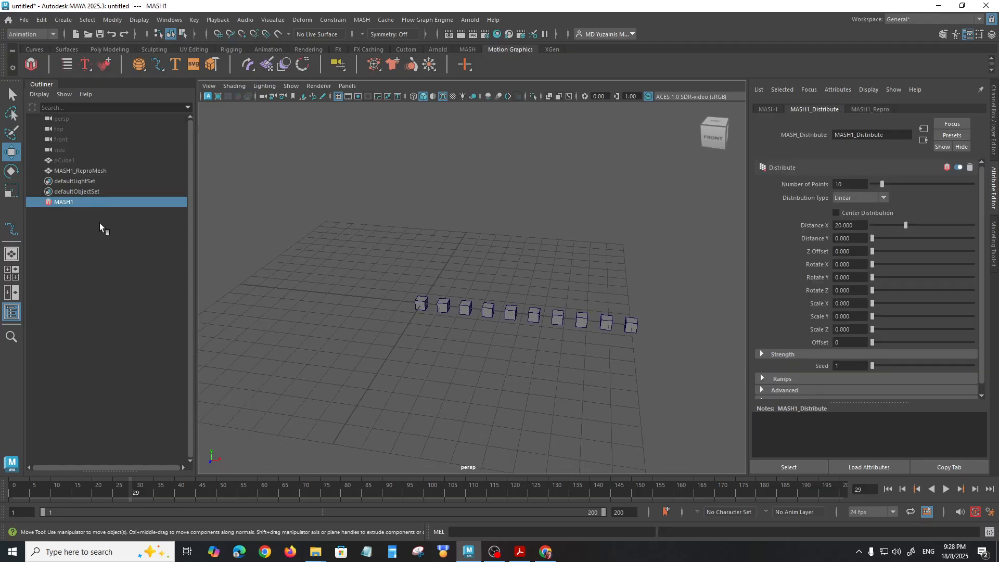
click(62, 62)
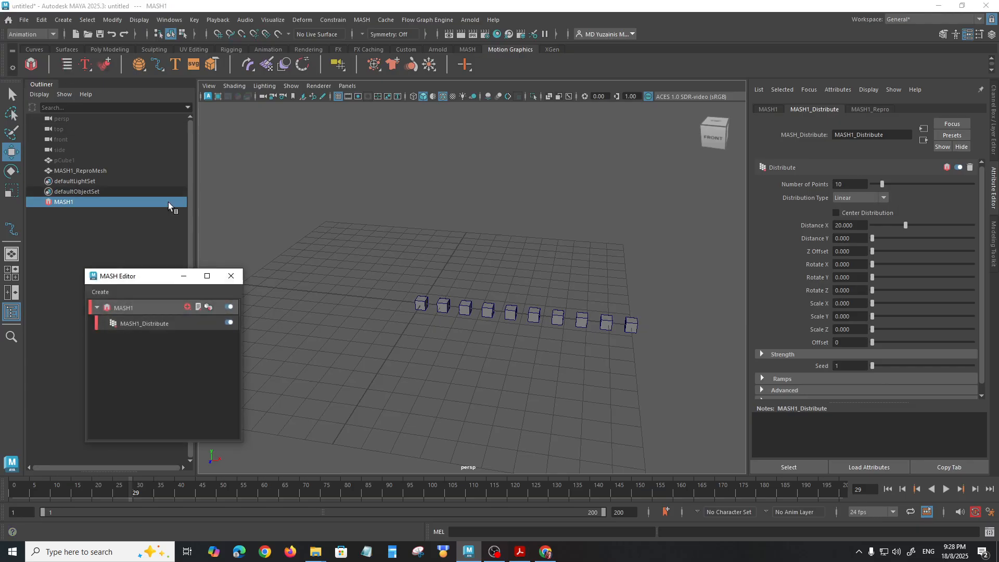
drag(141, 280, 130, 307)
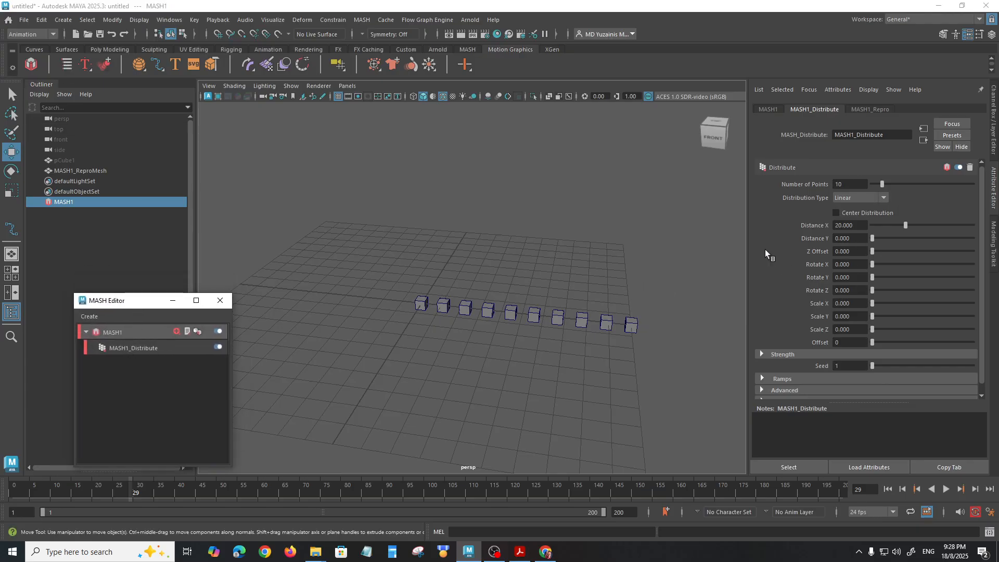
Step: Change the MASH distribution type to Grid and set both Grid Z and Grid X to 20
click(857, 199)
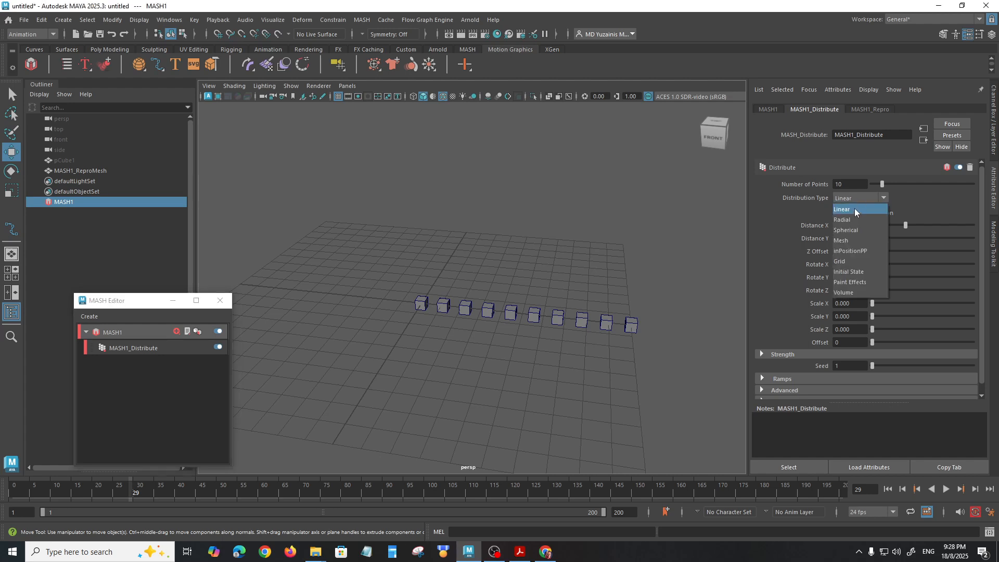
click(848, 260)
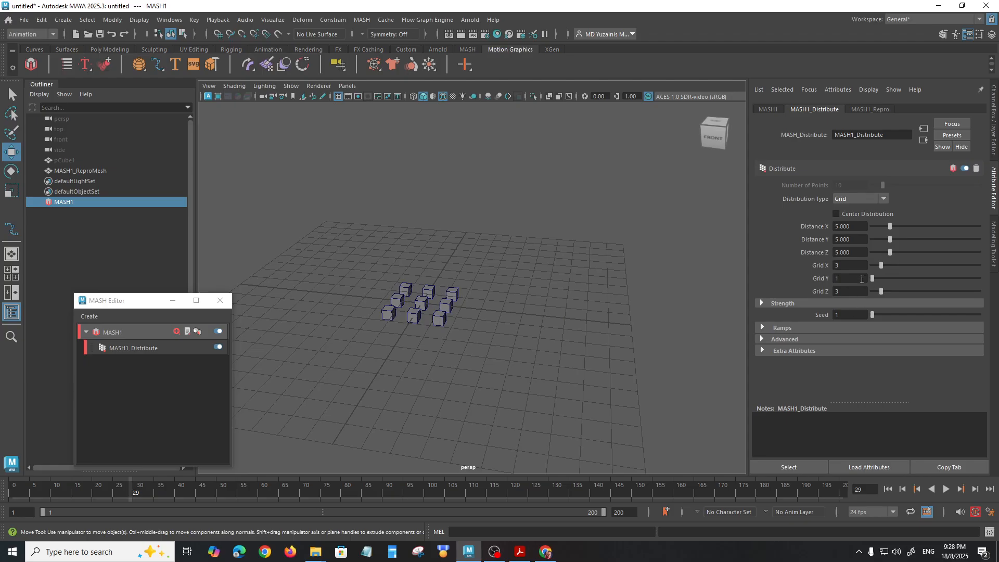
mouse_move(882, 291)
mouse_down()
mouse_move(897, 294)
mouse_move(889, 293)
mouse_up()
click(854, 294)
text(20)
key(Return)
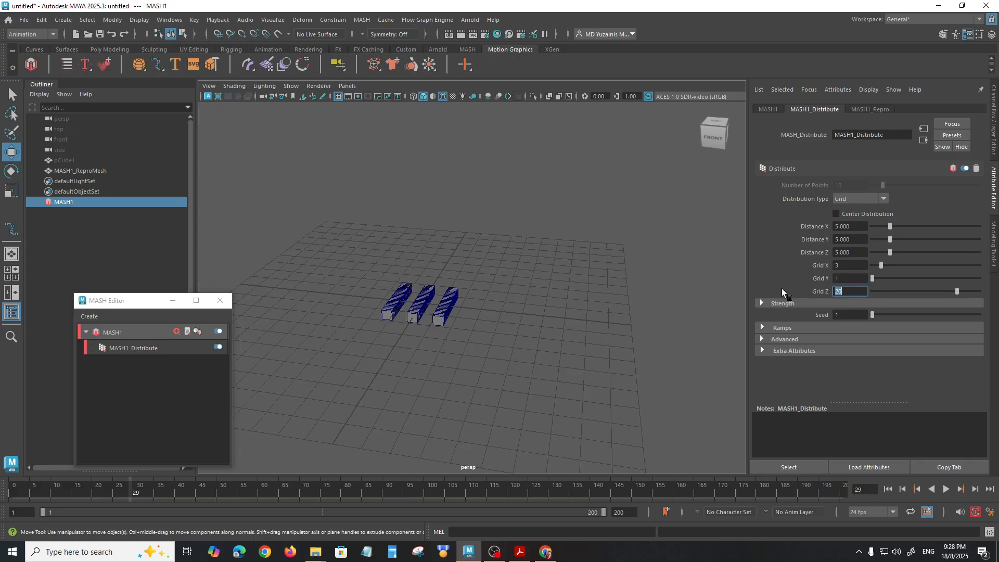
click(837, 265)
text(20)
key(Return)
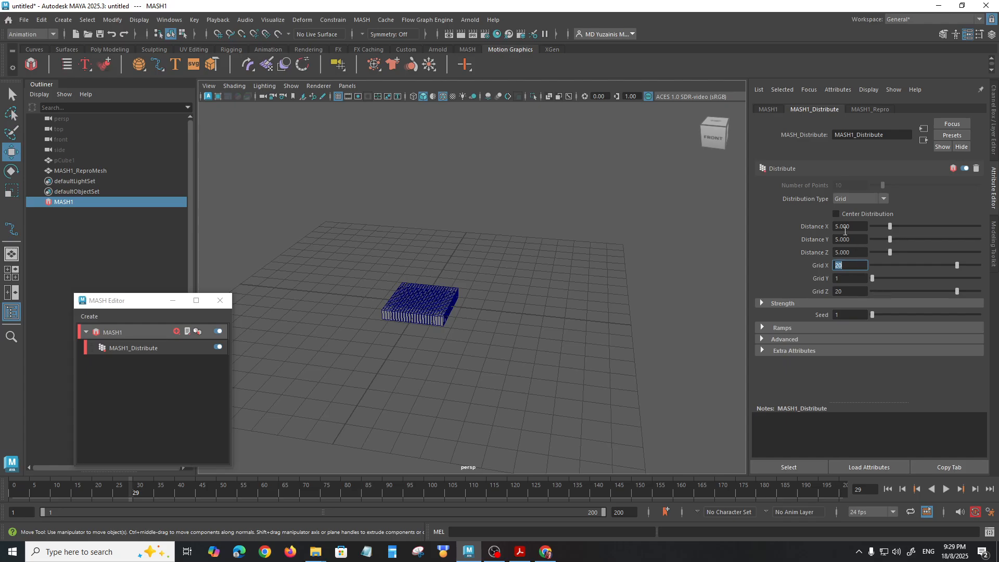
Step: Set the grid distribution's Distance X and Distance Z to 20
drag(892, 224, 946, 233)
drag(861, 227, 782, 220)
text(20)
key(Return)
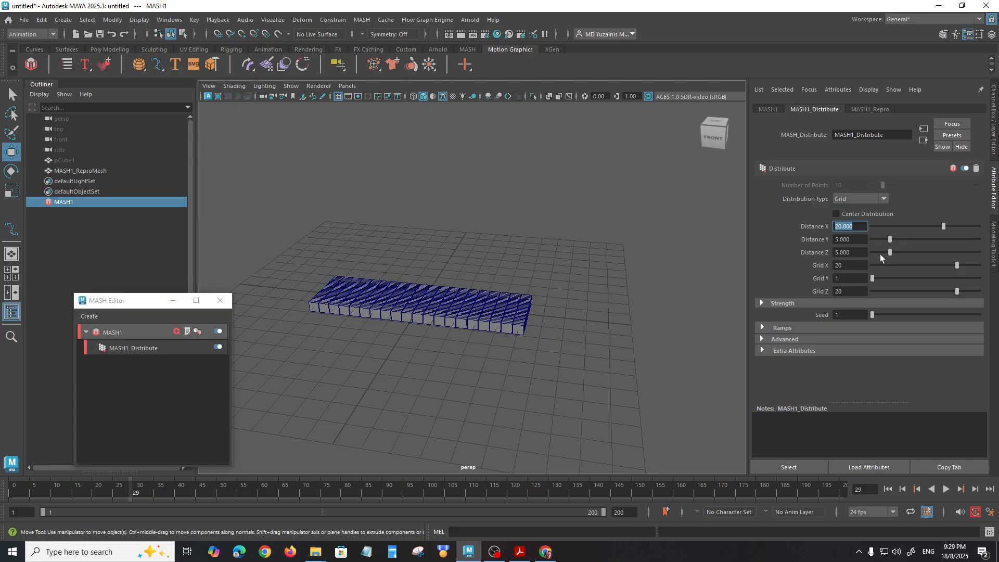
drag(889, 253, 896, 253)
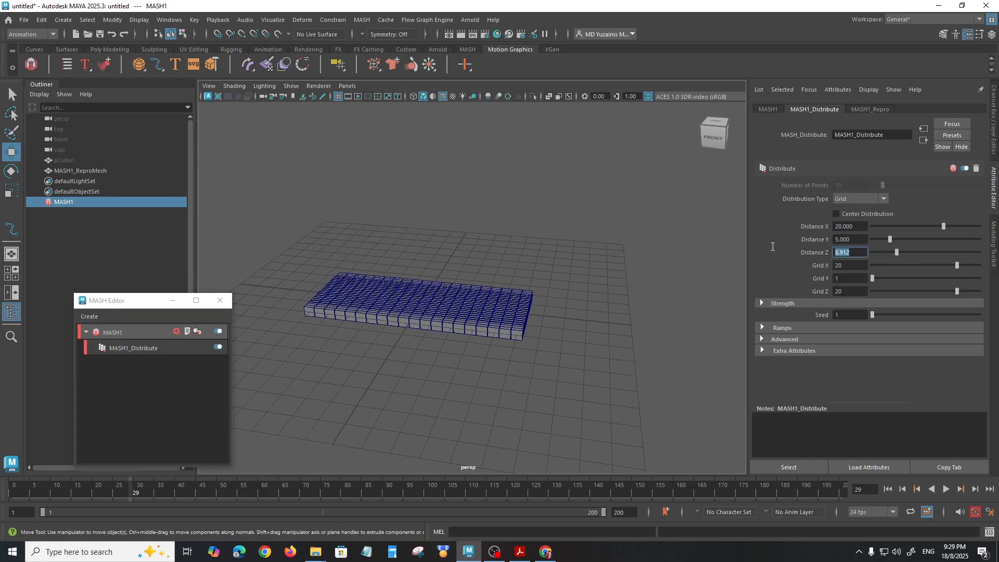
text(20)
key(Return)
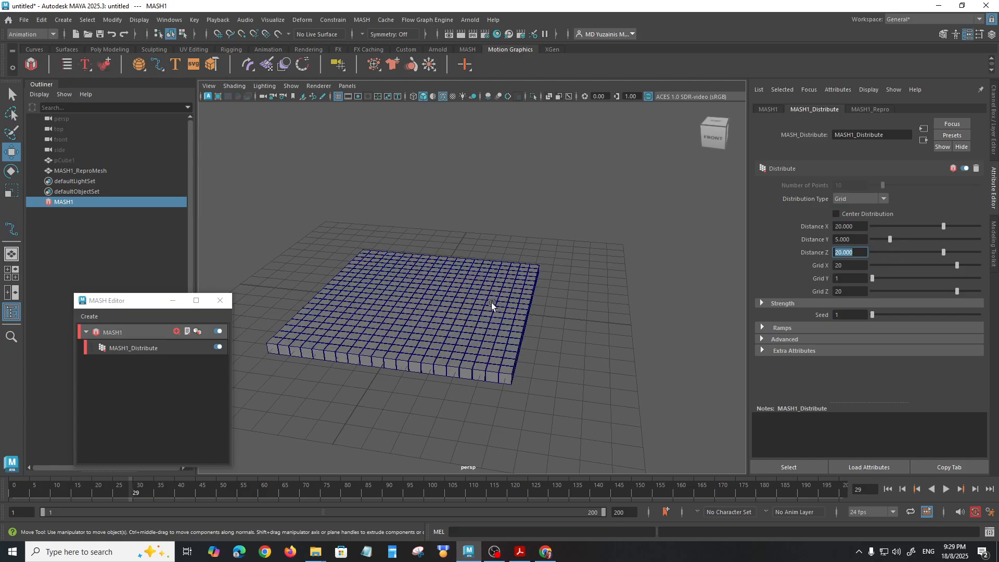
Step: Examine the grid of cubes and the gaps between them from several angles and distances
alt+drag(491, 302, 516, 340)
click(566, 360)
scroll(551, 386, up, 10)
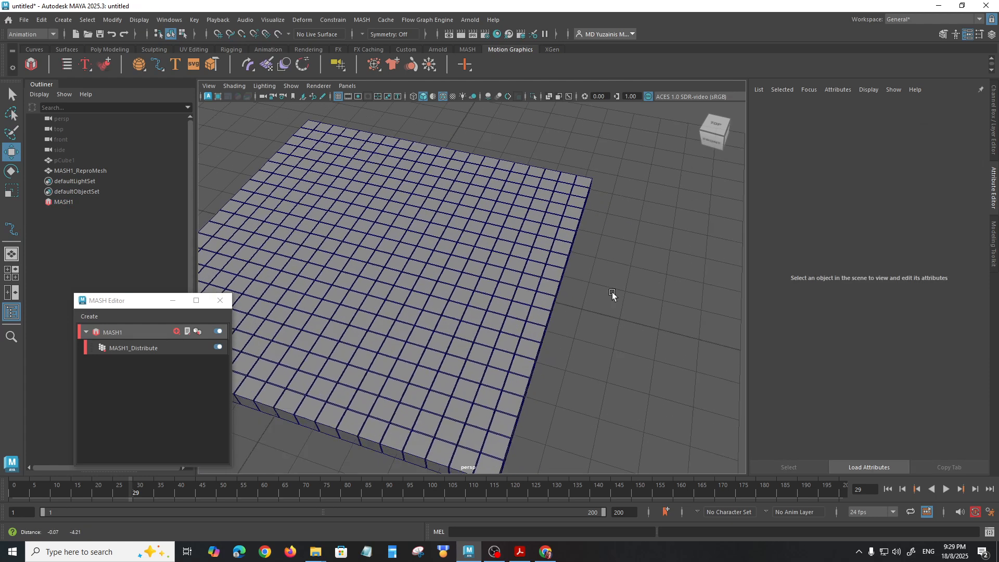
alt+drag(631, 366, 636, 331)
scroll(616, 306, down, 12)
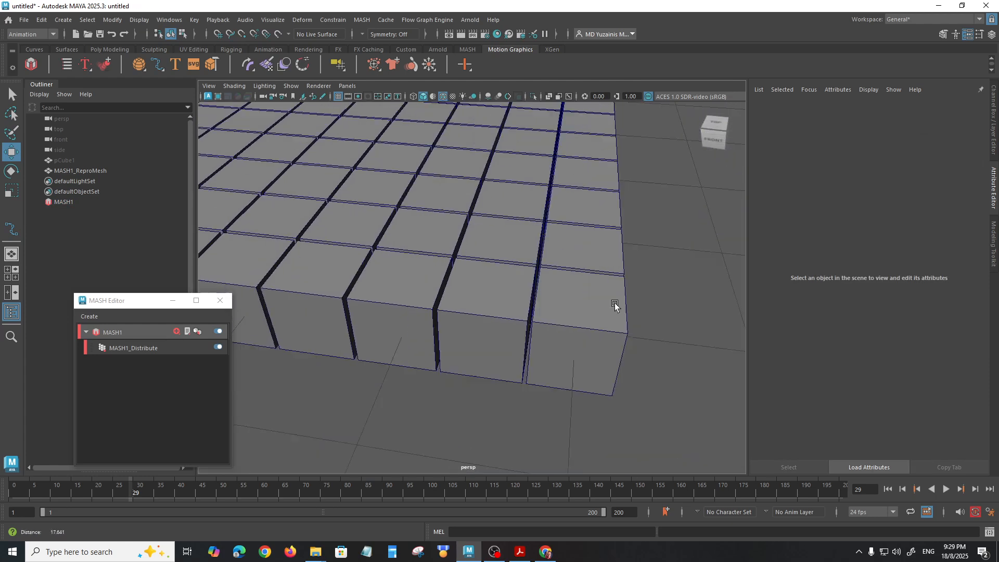
alt+middle_drag(495, 196, 565, 274)
mouse_move(573, 345)
alt+mouse_down()
mouse_move(535, 317)
mouse_move(563, 339)
alt+mouse_up()
scroll(526, 318, down, 3)
alt+drag(522, 310, 514, 307)
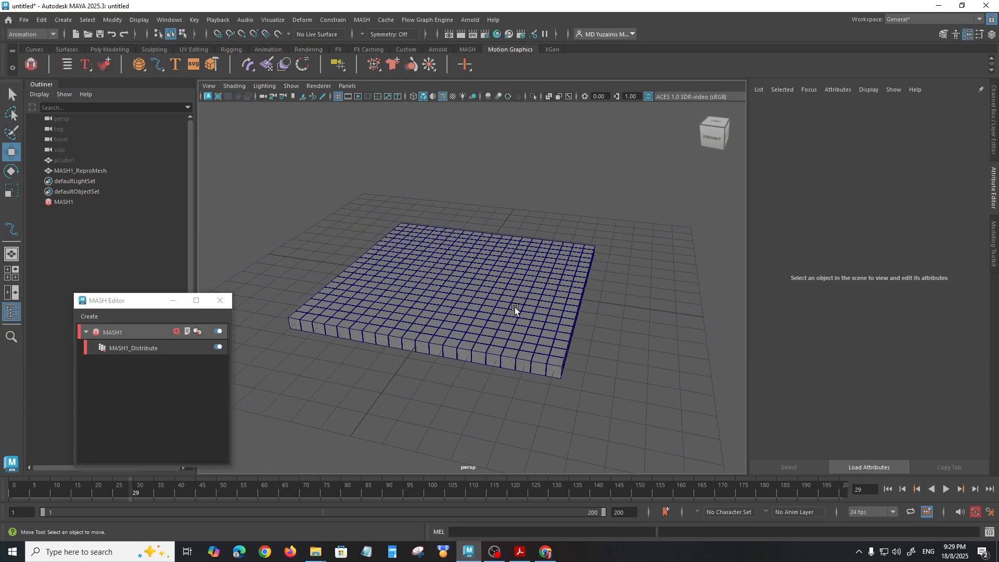
alt+drag(390, 302, 389, 302)
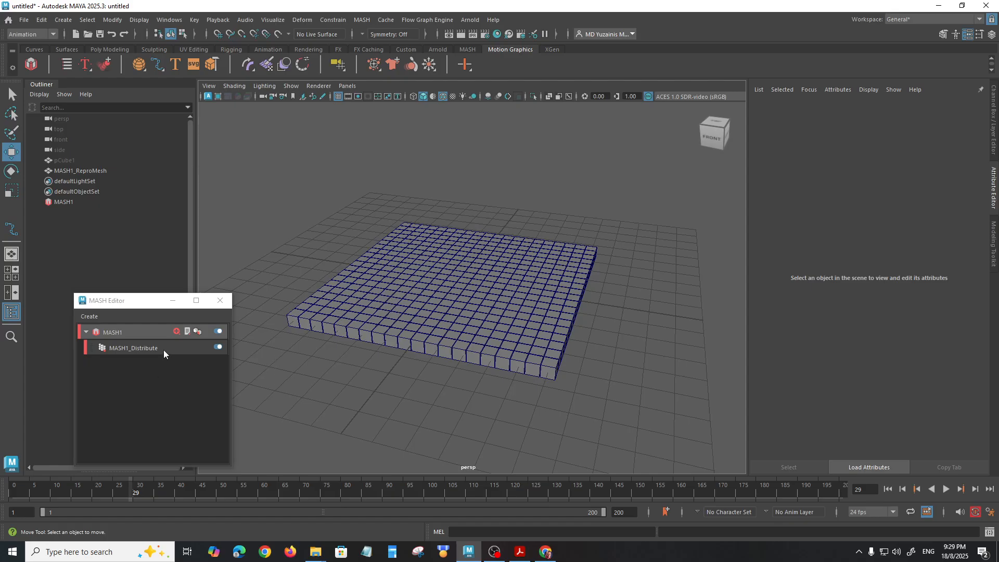
Step: Add a Random node to the MASH1 network and check how it scatters the cubes
click(177, 331)
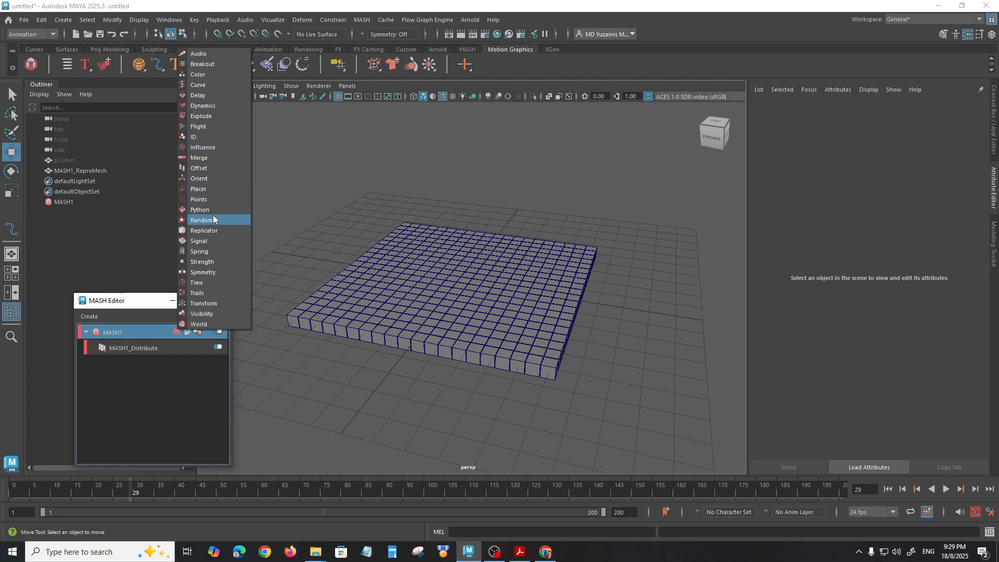
click(198, 221)
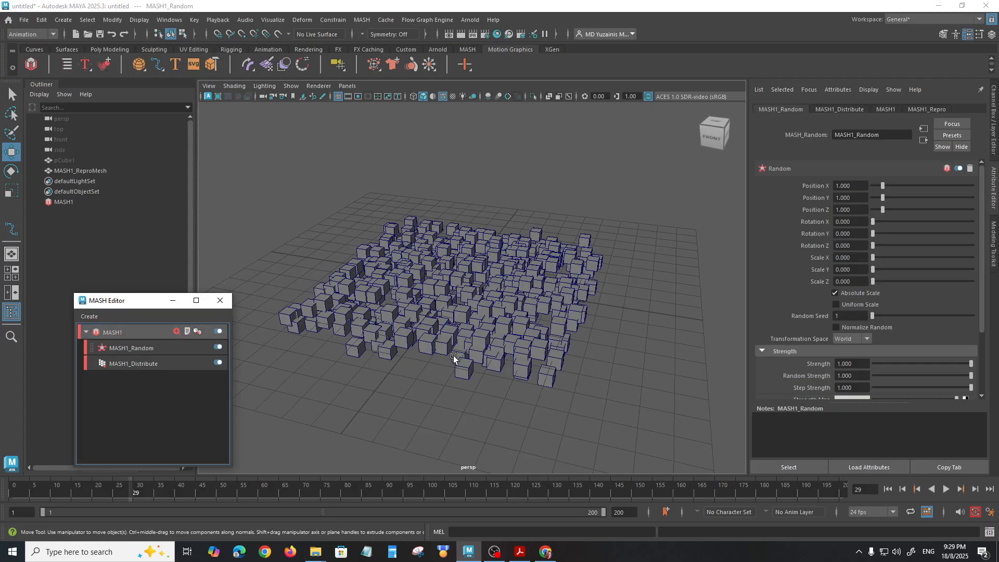
alt+drag(466, 346, 505, 339)
alt+right_drag(506, 340, 575, 420)
alt+drag(502, 302, 443, 317)
alt+right_drag(443, 317, 435, 274)
mouse_move(473, 273)
alt+mouse_down()
mouse_move(494, 258)
mouse_move(482, 273)
alt+mouse_up()
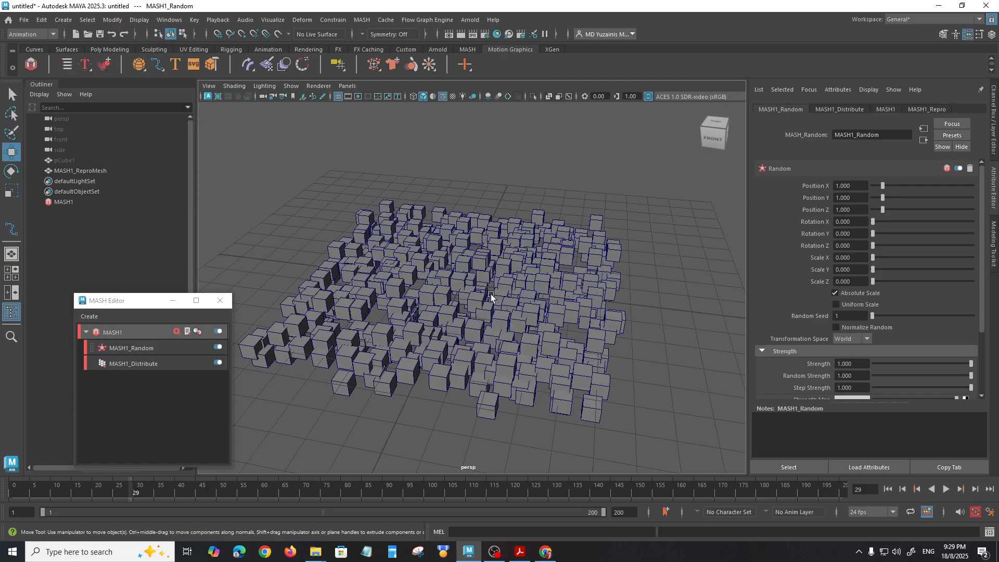
Step: Set the Random node's position offsets to X 1.316, Y 4.842 and Z 4.105
click(139, 348)
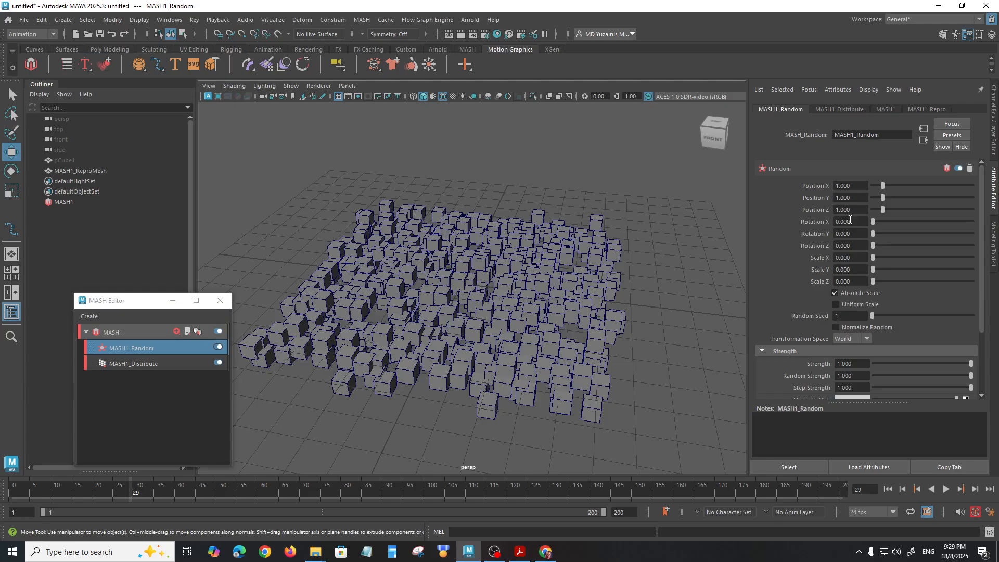
drag(884, 185, 921, 199)
mouse_move(680, 268)
alt+mouse_down()
mouse_move(659, 254)
mouse_move(687, 255)
alt+mouse_up()
drag(884, 211, 914, 217)
alt+drag(519, 265, 565, 264)
Step: Try random rotation on the cubes, undo it, and set the Random node's Scale Y to 5.105
drag(873, 222, 897, 223)
key(ctrl+z)
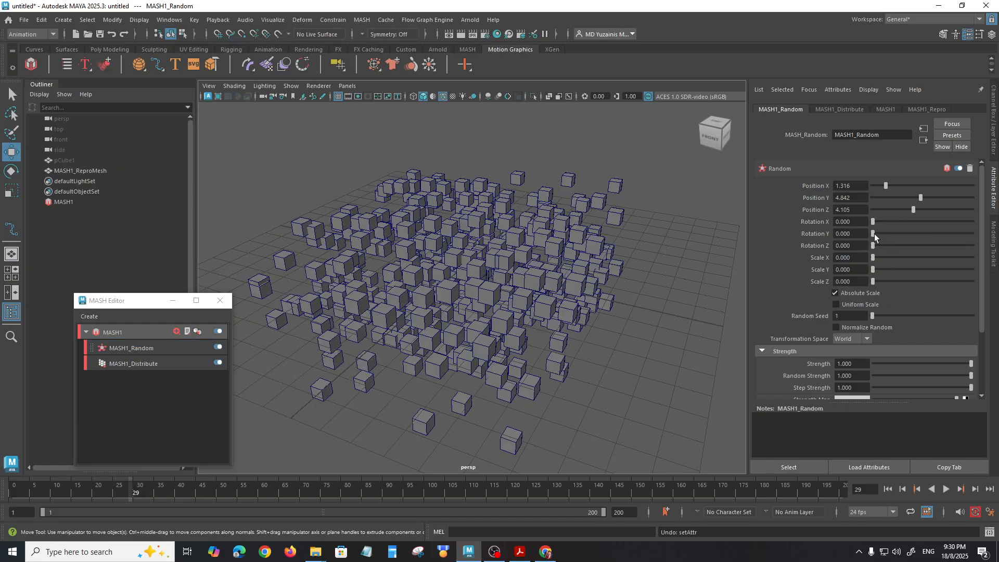
drag(876, 245, 924, 270)
key(ctrl+z)
Step: Examine the randomly stretched blocks from different sides, up close and from farther away
alt+drag(607, 284, 557, 285)
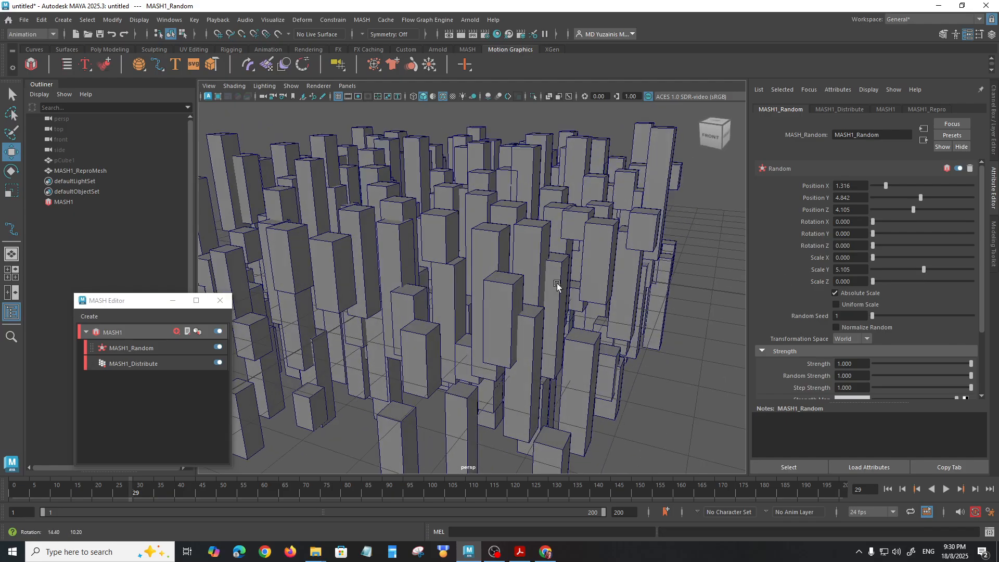
alt+drag(364, 287, 464, 276)
scroll(454, 307, up, 4)
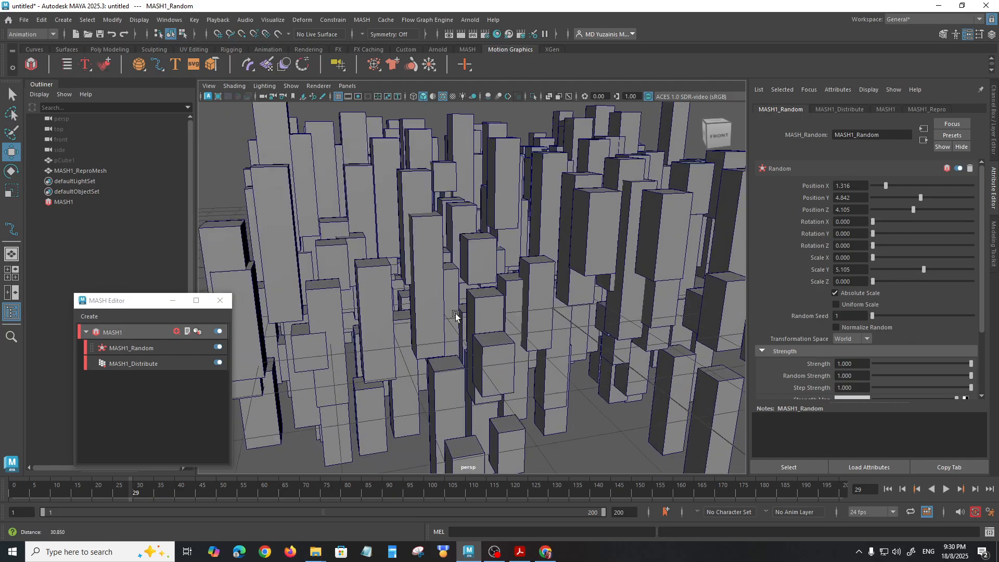
alt+drag(599, 276, 697, 254)
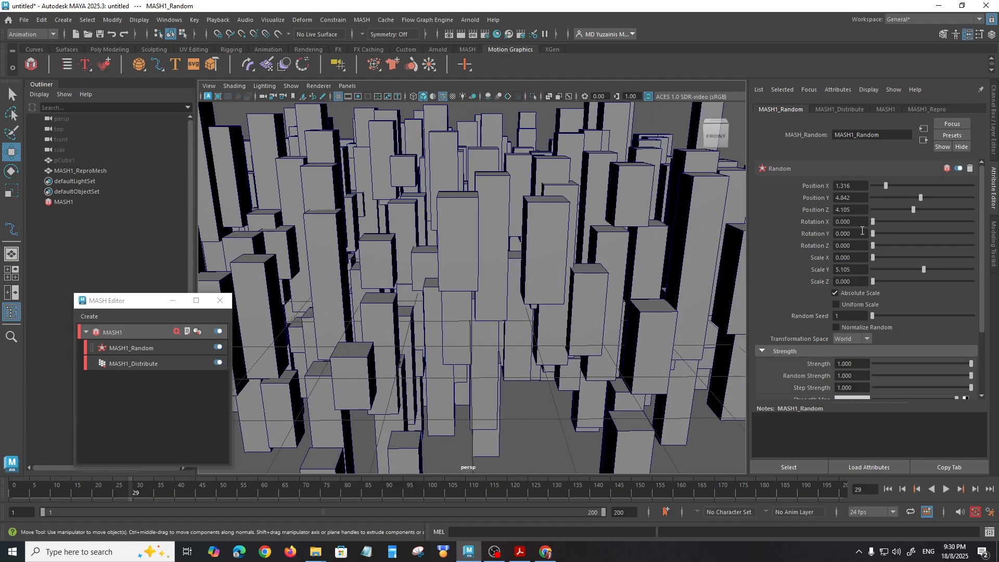
alt+drag(586, 271, 443, 243)
mouse_move(443, 243)
alt+right_down()
mouse_move(489, 273)
mouse_move(448, 245)
alt+right_up()
alt+drag(448, 245, 474, 249)
alt+right_drag(531, 270, 502, 255)
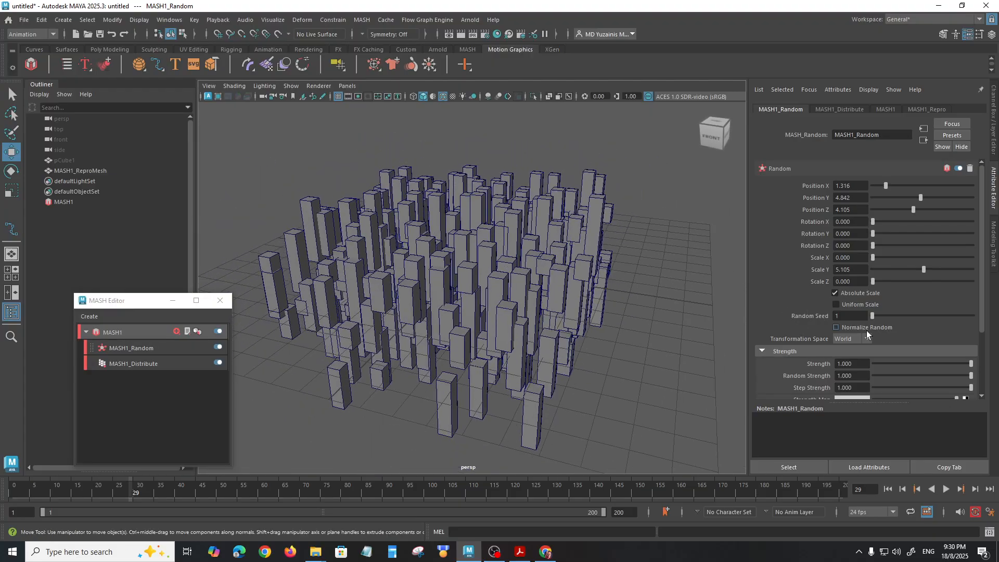
Step: Try a different random seed and a lower strength on the Random node, returning them to 1
drag(875, 314, 853, 320)
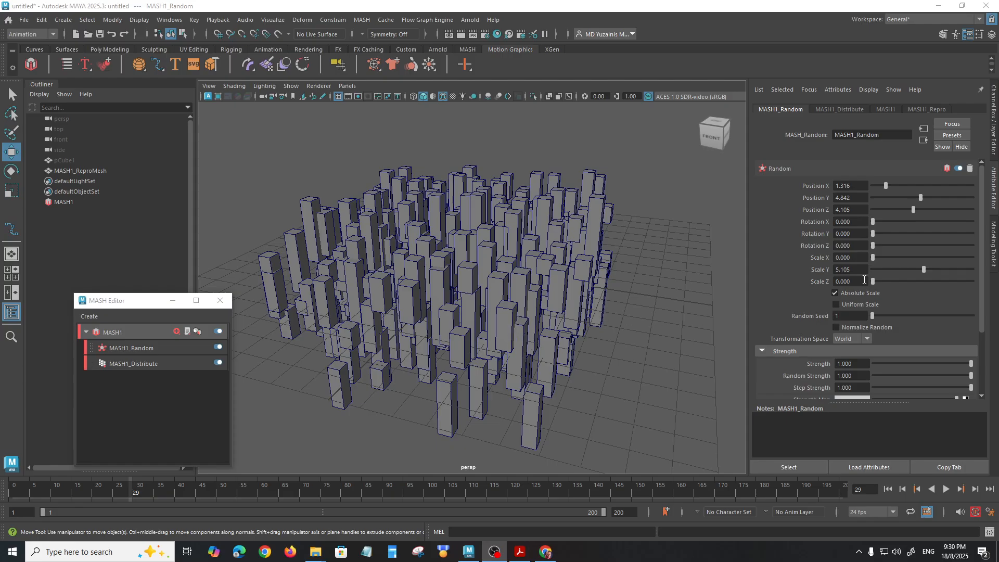
drag(982, 269, 976, 324)
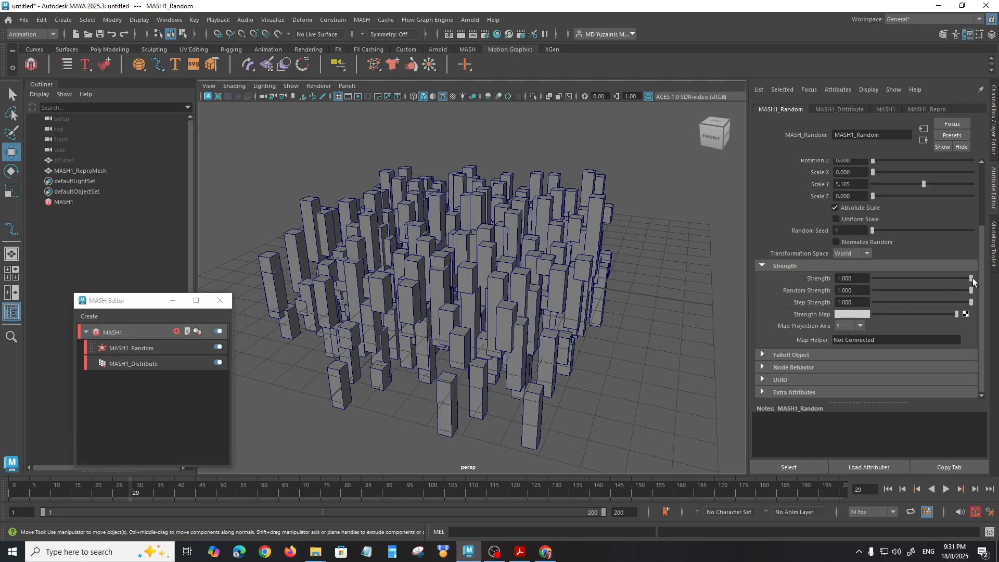
drag(972, 280, 924, 290)
alt+drag(643, 295, 562, 313)
scroll(611, 302, up, 4)
drag(920, 289, 989, 307)
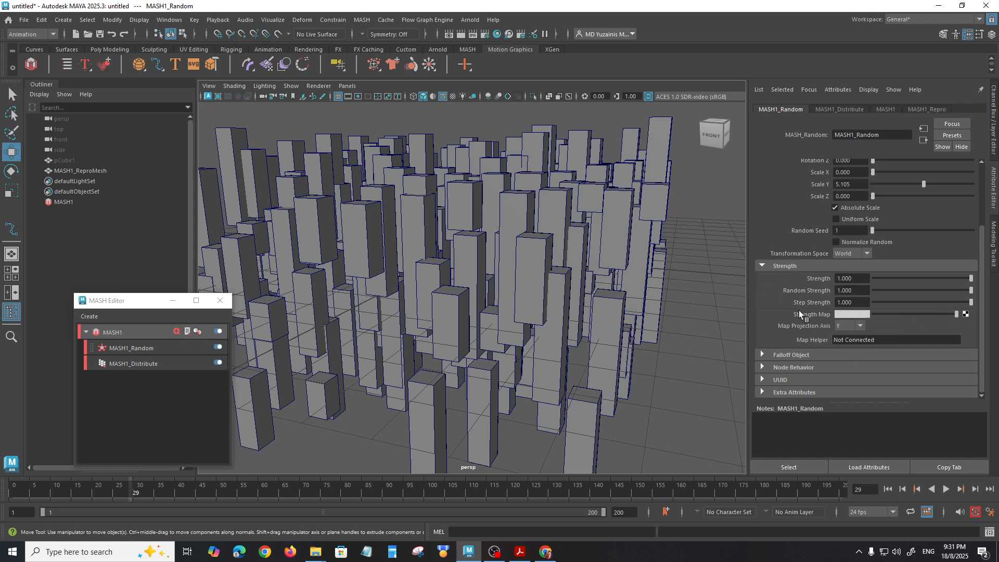
Step: Create a falloff object for the Random node
click(761, 266)
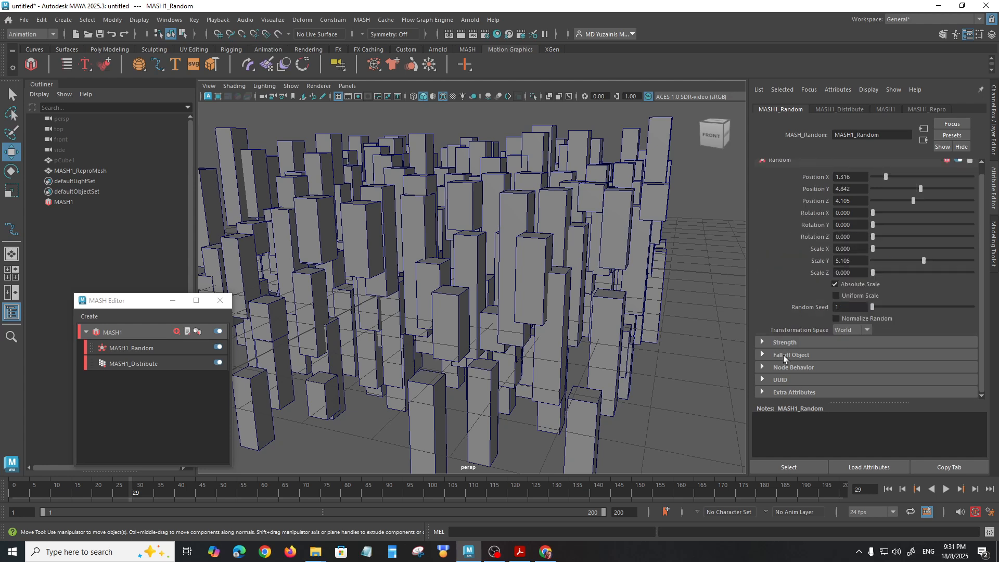
click(763, 354)
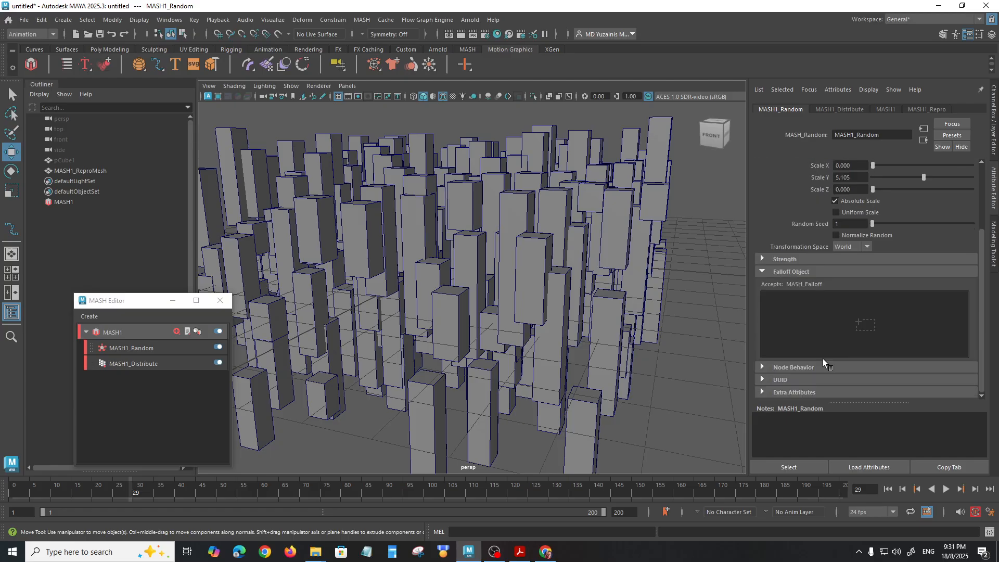
scroll(595, 328, down, 5)
alt+drag(595, 329, 606, 364)
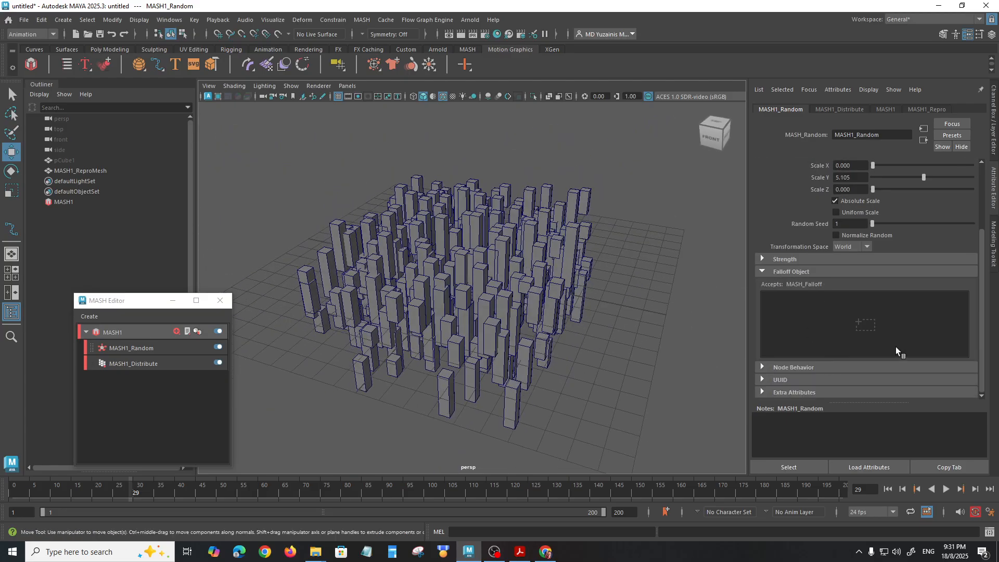
click(871, 328)
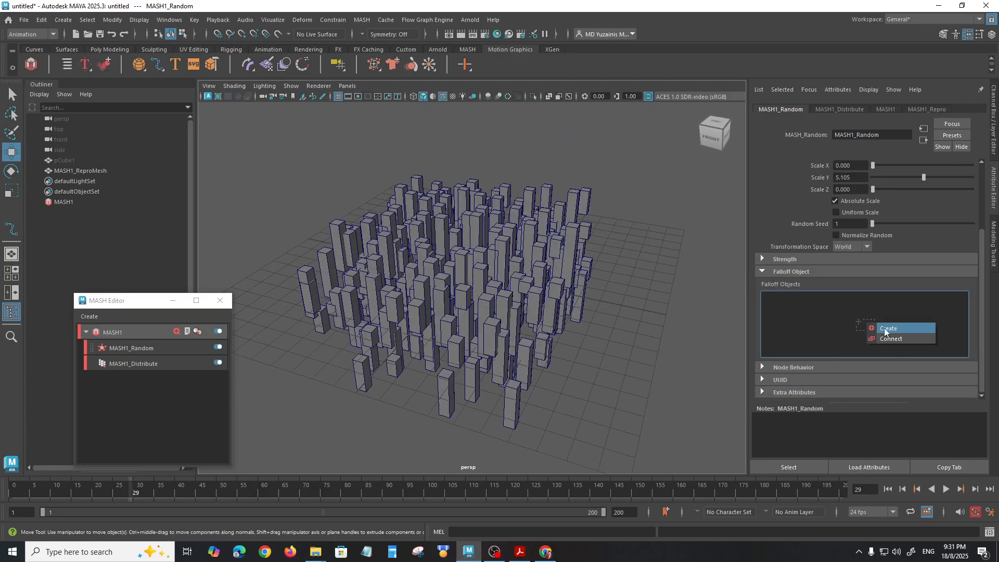
click(886, 330)
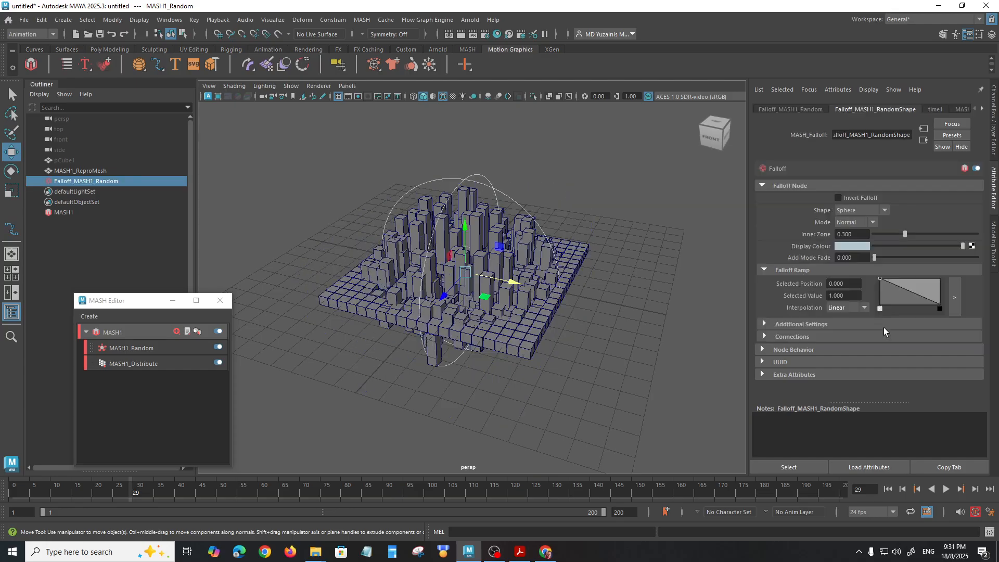
Step: Move the Random falloff sphere along X off the cube grid and back over it, and display its attributes
drag(509, 294, 729, 292)
scroll(600, 291, up, 3)
alt+drag(599, 292, 609, 320)
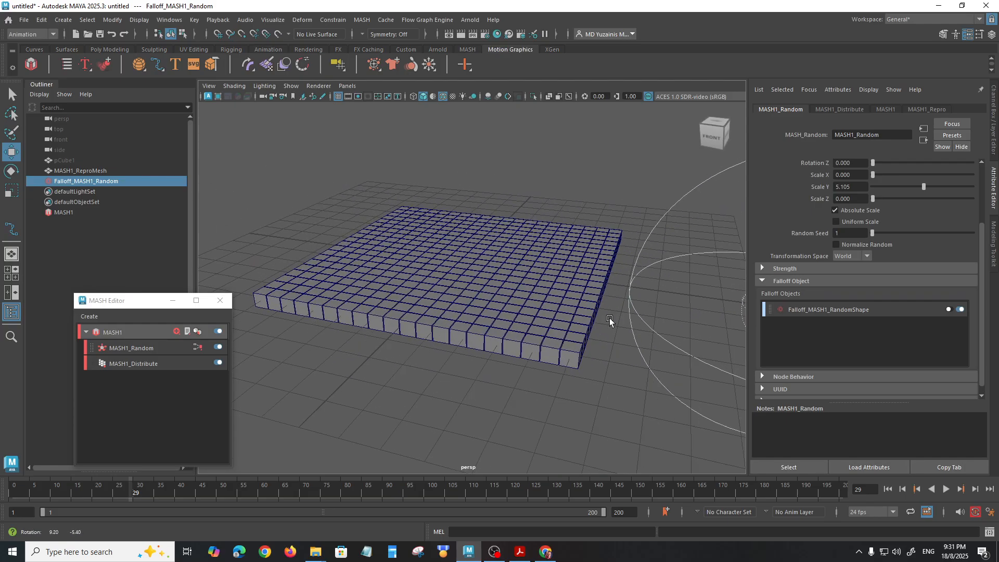
scroll(604, 319, down, 4)
drag(707, 310, 508, 273)
scroll(574, 338, up, 3)
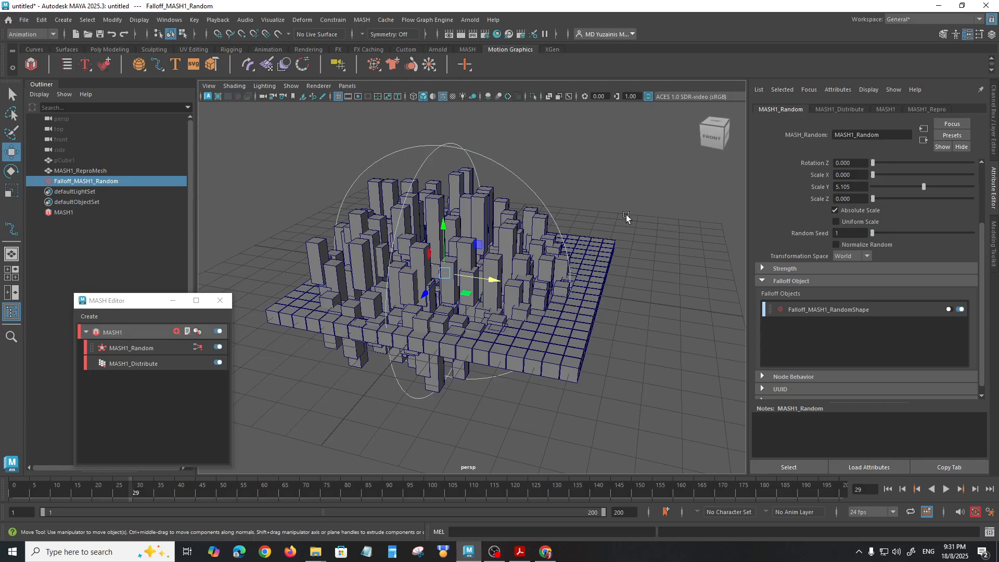
click(495, 173)
click(350, 171)
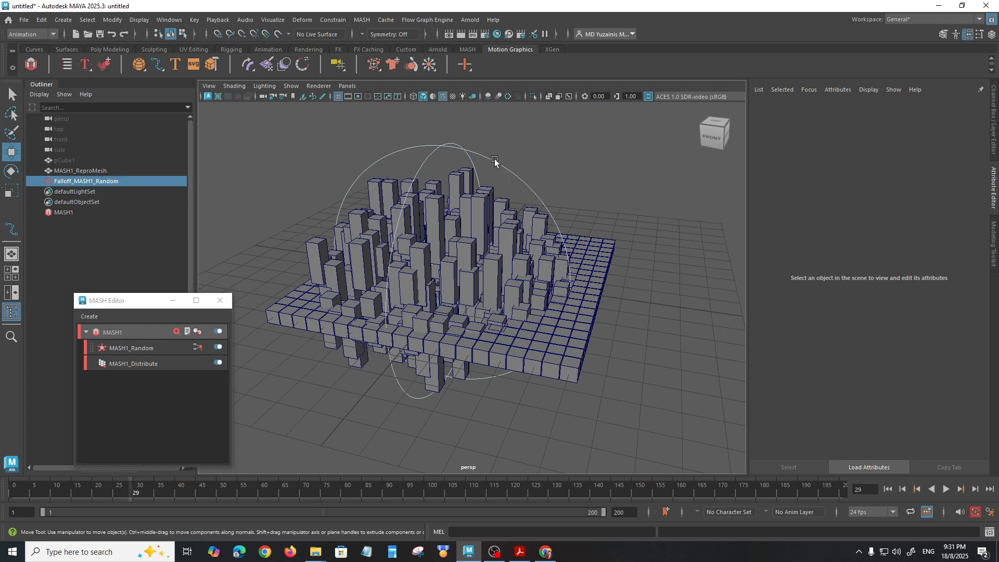
Step: Change the Random falloff's shape to Cube and shift it along X over the cube grid
click(86, 182)
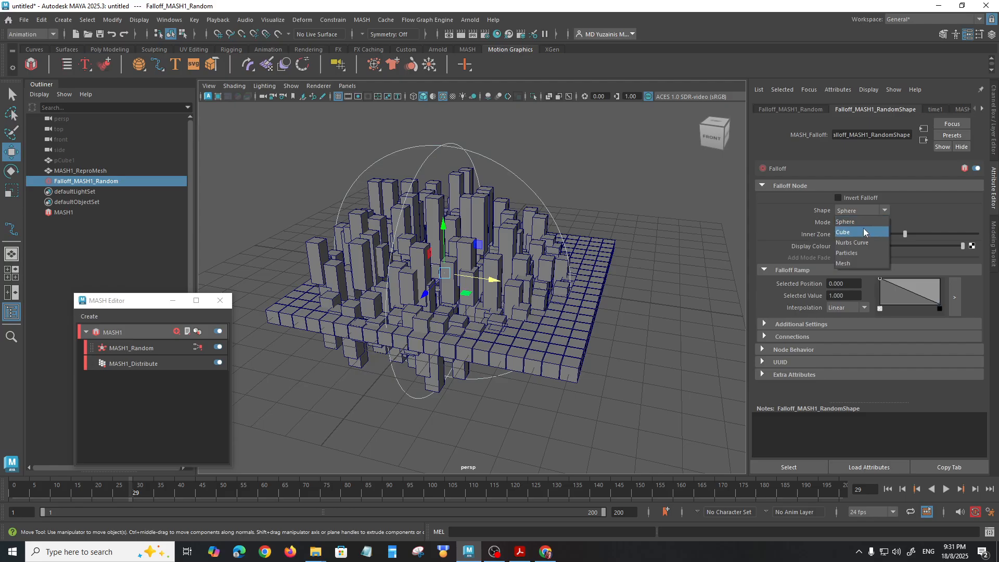
click(863, 232)
mouse_move(588, 268)
alt+mouse_down()
mouse_move(559, 274)
mouse_move(586, 270)
alt+mouse_up()
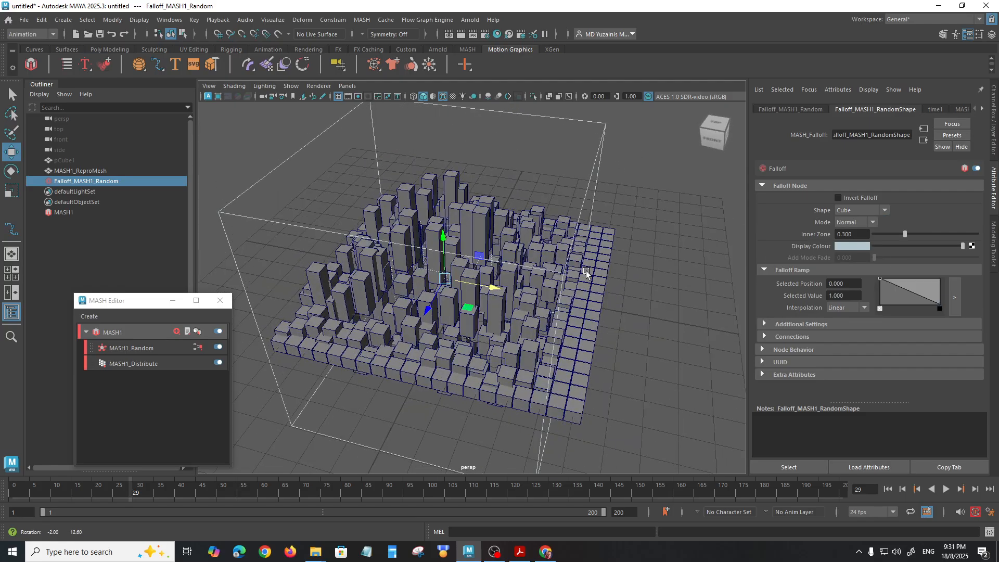
drag(499, 289, 476, 273)
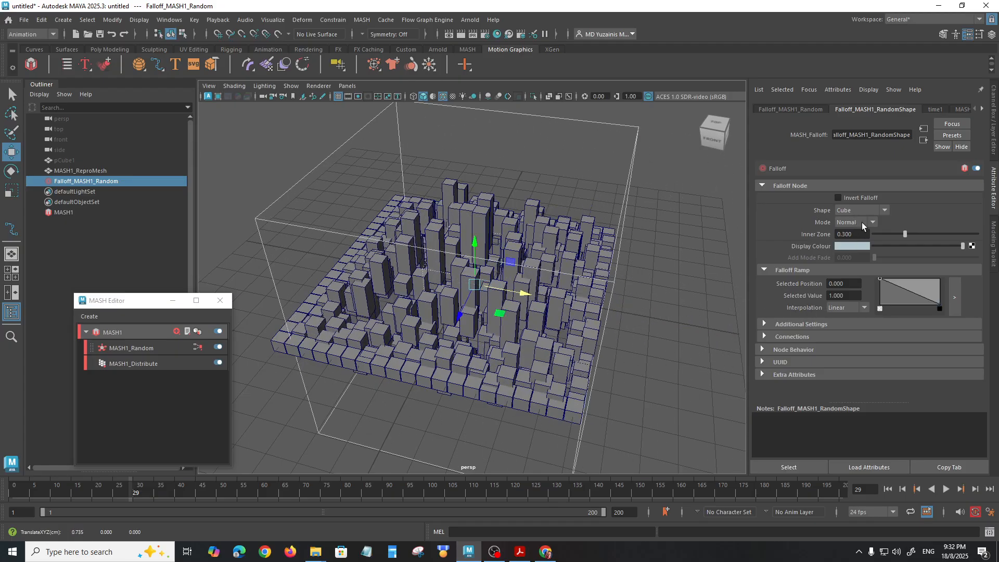
Step: Set the falloff mode to Add and sweep the cube falloff along X across the grid
click(871, 223)
click(858, 241)
drag(548, 291, 219, 237)
scroll(451, 321, down, 2)
Step: Try the Remove falloff mode while moving the cube falloff along X to the opposite side of the grid
click(876, 224)
click(860, 255)
drag(273, 249, 792, 332)
alt+middle_drag(629, 358, 549, 349)
drag(684, 329, 507, 290)
Step: Undo the last falloff move and set the falloff mode back to Normal
click(873, 222)
click(854, 234)
key(ctrl+z)
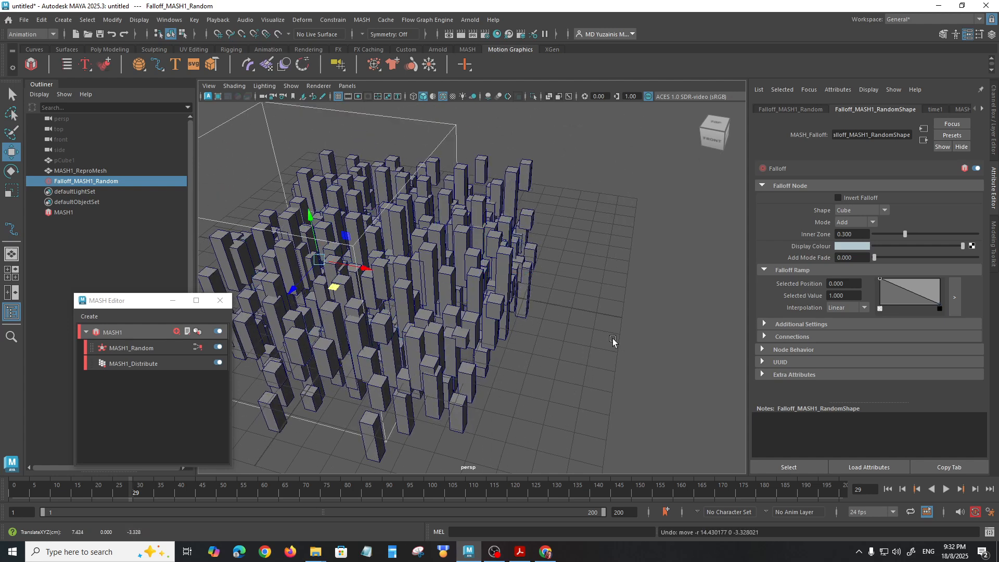
click(871, 222)
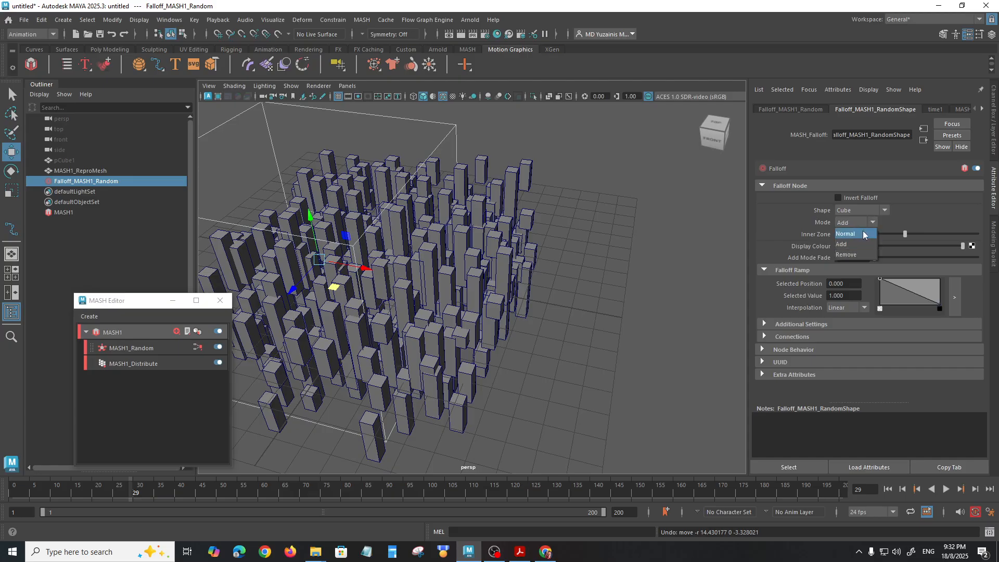
click(863, 230)
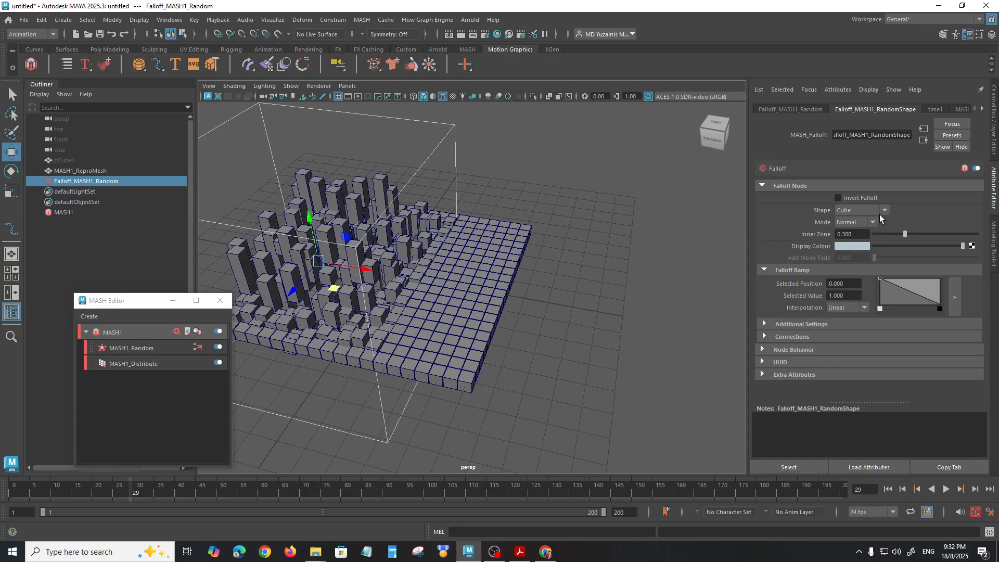
Step: Move the cube falloff along X until it only touches the outer edge of the grid
alt+drag(536, 295, 560, 313)
drag(424, 281, 309, 270)
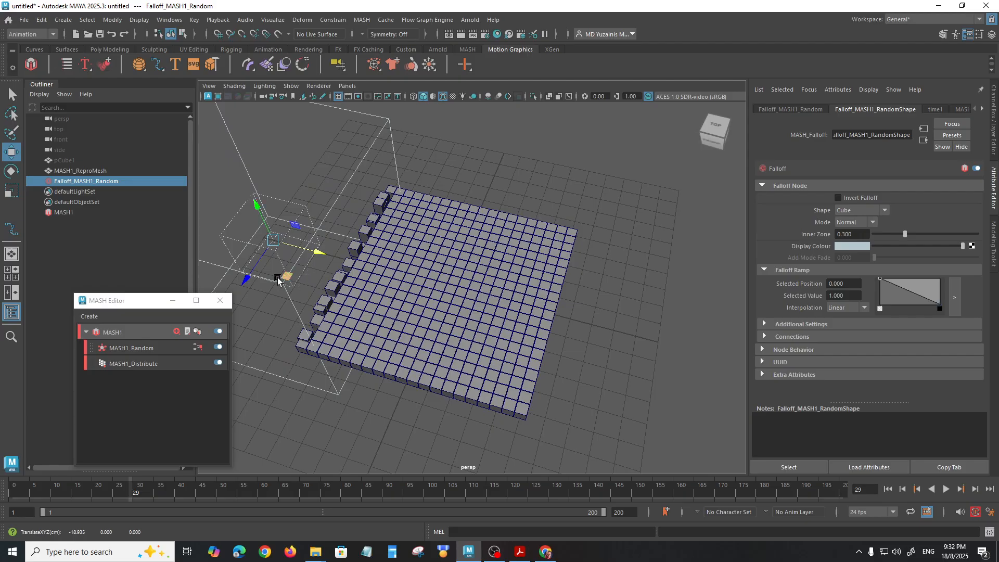
drag(249, 275, 246, 278)
mouse_move(350, 273)
alt+mouse_down()
mouse_move(351, 299)
mouse_move(334, 278)
alt+mouse_up()
Step: Move the cube falloff along X across the grid so that it covers the opposite edge
key(r)
alt+drag(482, 317, 479, 297)
key(w)
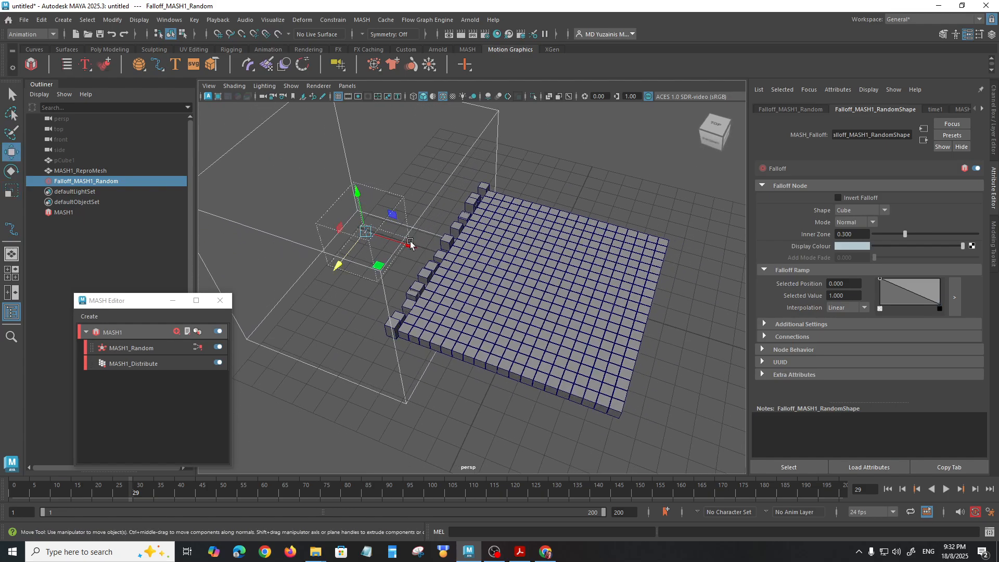
drag(411, 244, 846, 342)
alt+middle_drag(645, 349, 551, 335)
alt+drag(552, 335, 554, 306)
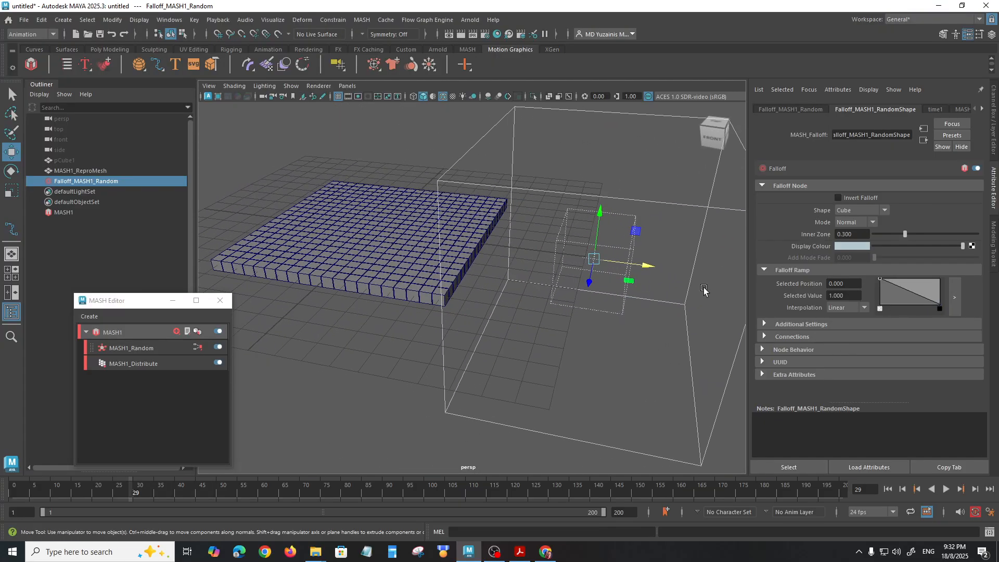
key(ctrl+z)
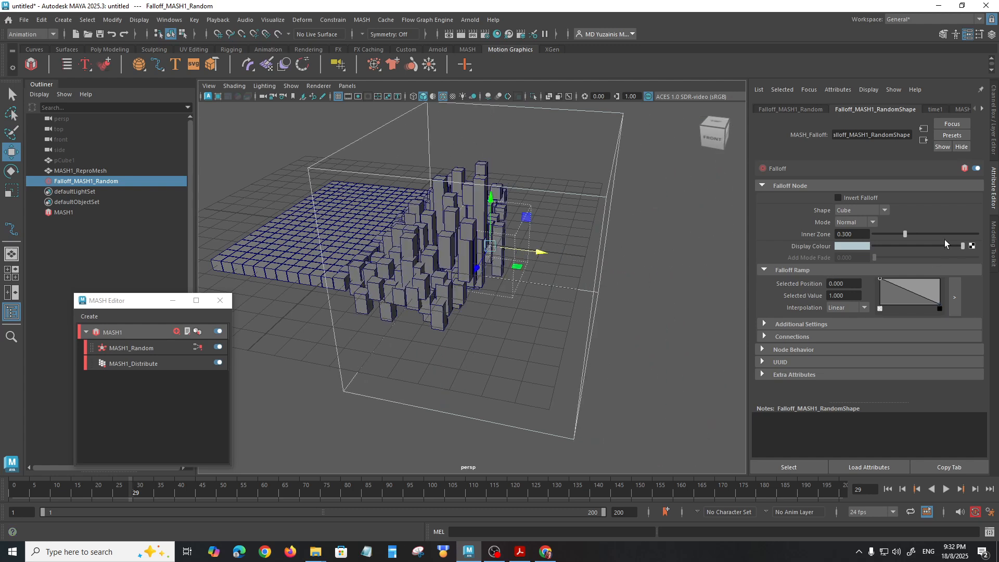
Step: Check the falloff's display colour settings in the colour picker
drag(961, 247, 990, 249)
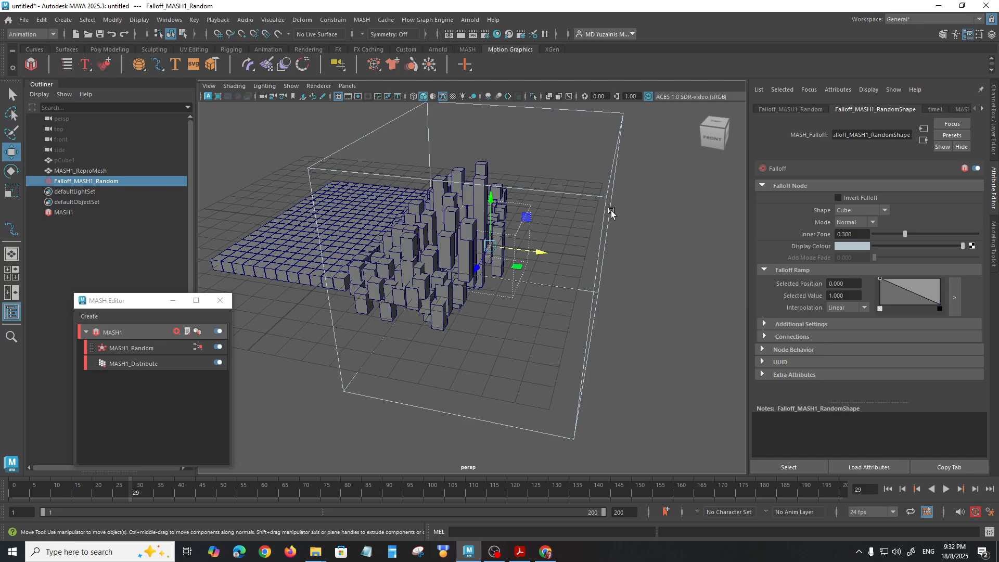
click(853, 246)
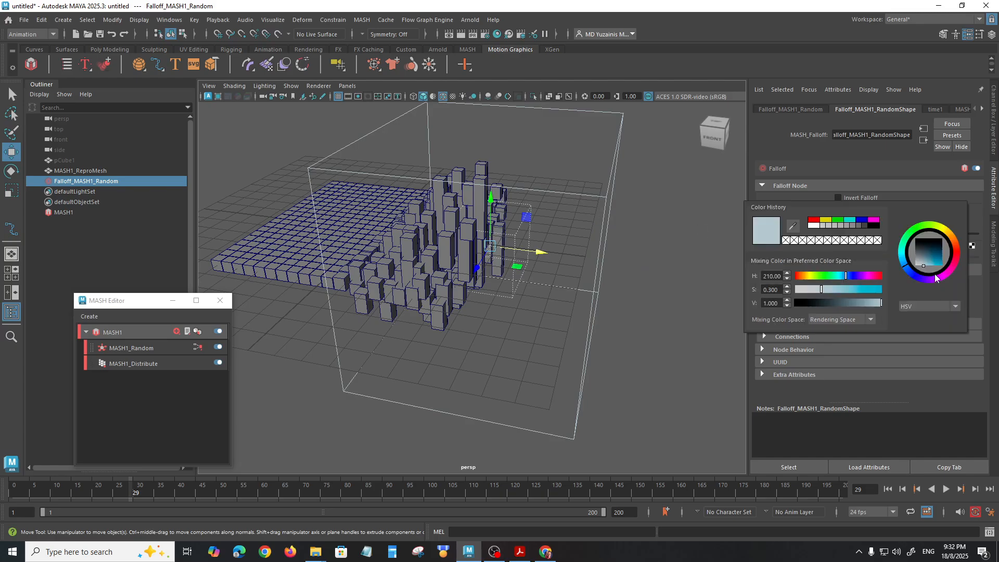
click(847, 246)
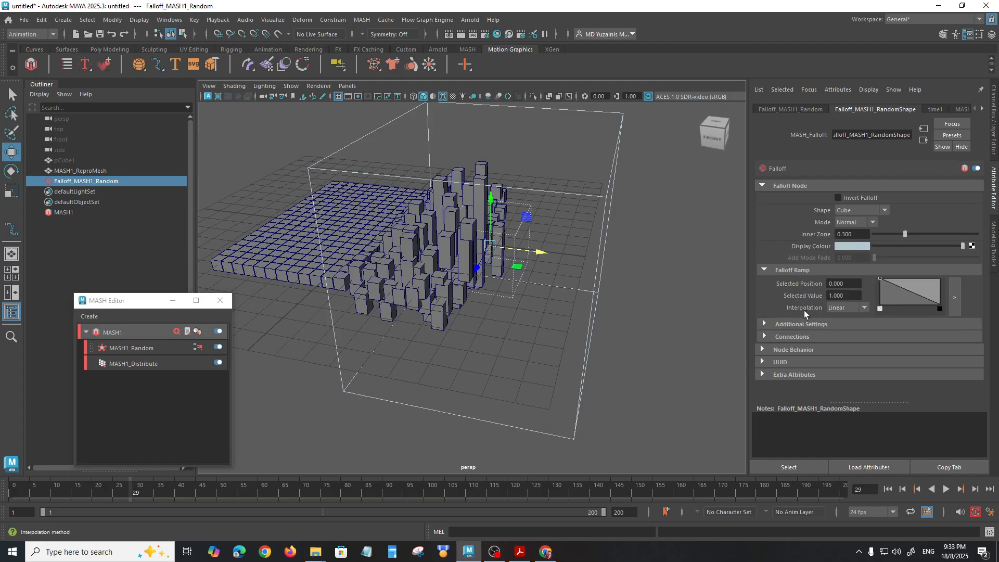
Step: Add a falloff ramp point at position 0.522 with value 0.540, and view the interpolation choices and Additional Settings
drag(913, 289, 912, 294)
click(863, 308)
click(776, 301)
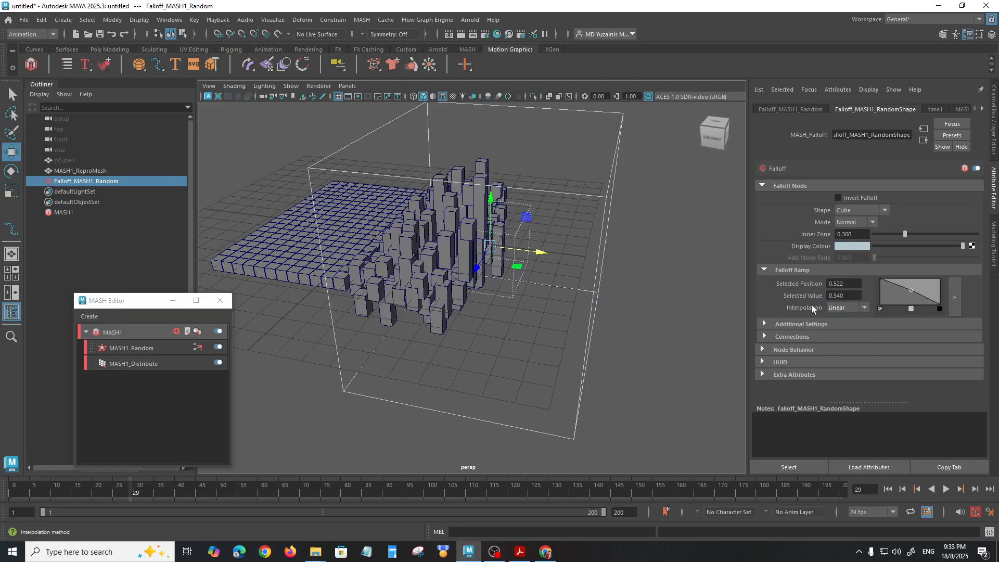
click(764, 325)
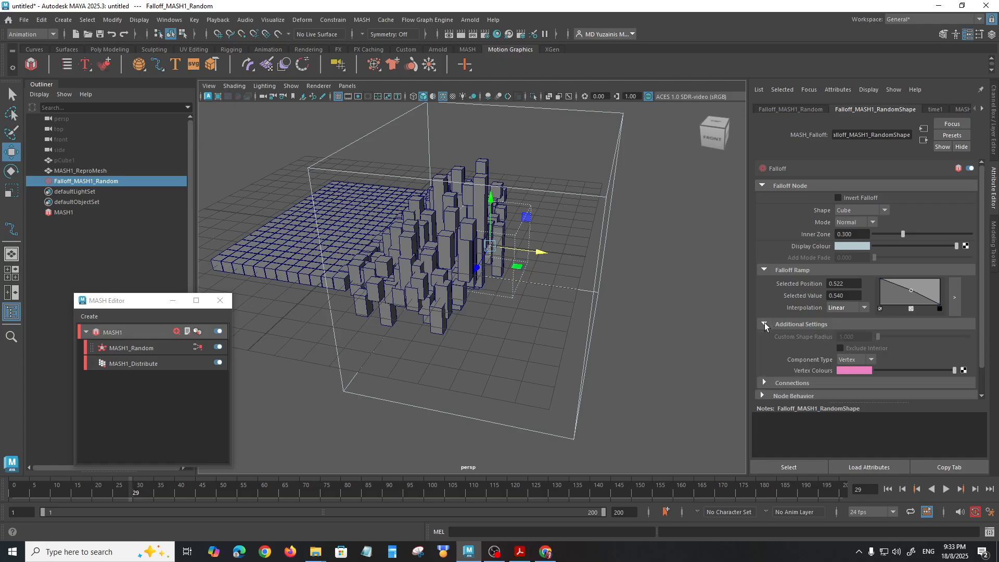
click(765, 325)
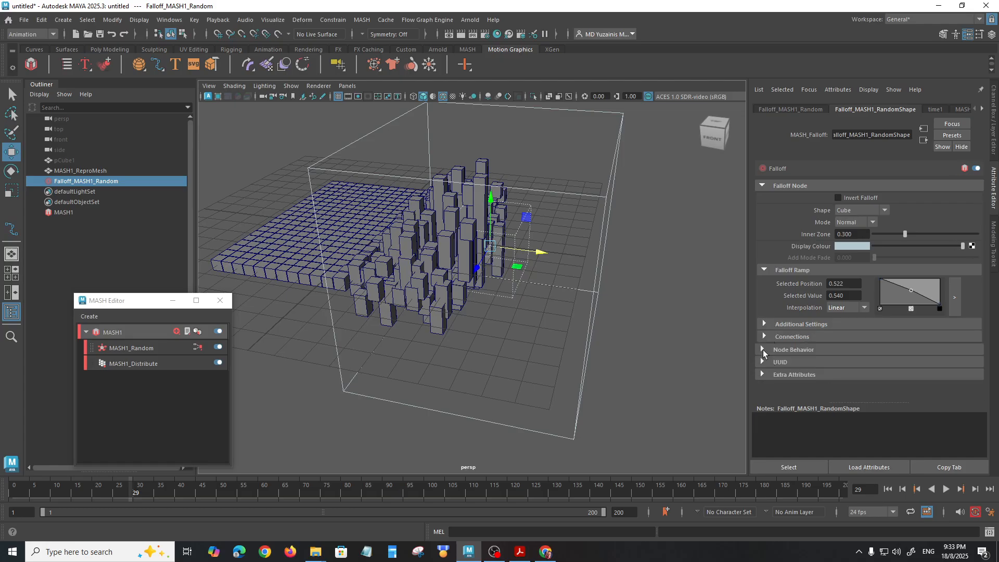
Step: Move the cube falloff along X off the grid to about 22.5 cm and enable Invert Falloff
alt+drag(602, 272, 662, 290)
click(839, 196)
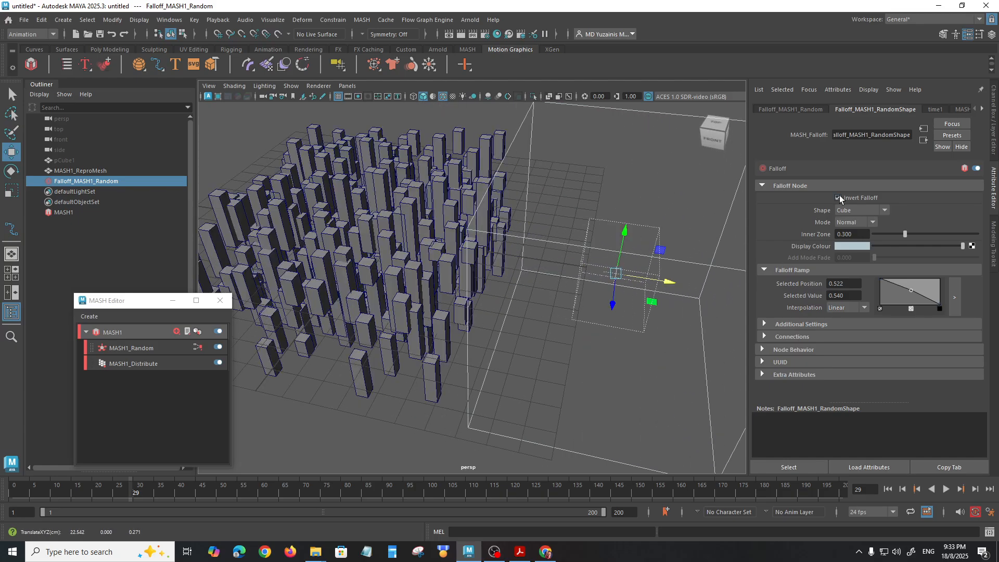
alt+drag(577, 298, 573, 306)
drag(662, 287, 651, 331)
alt+drag(568, 362, 565, 346)
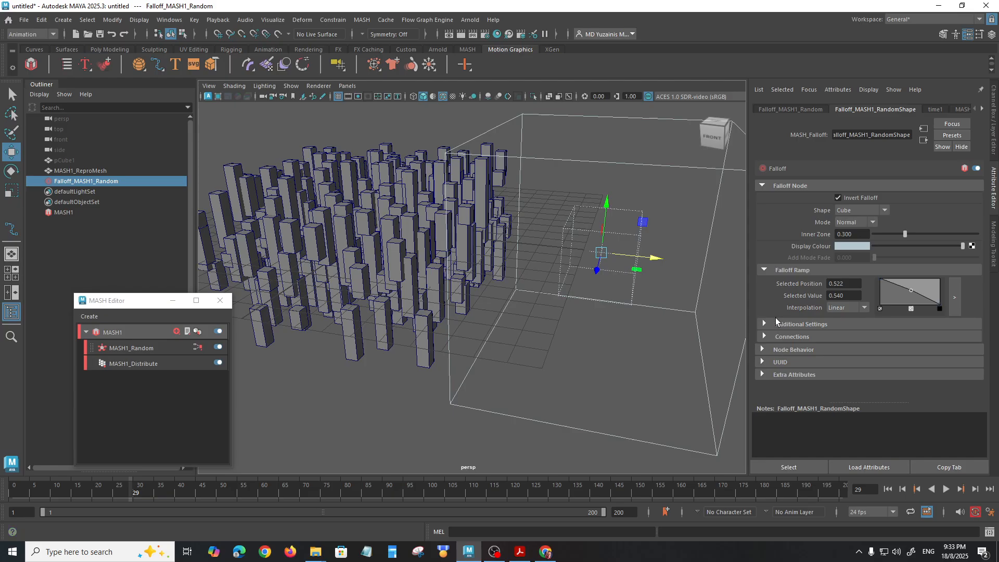
Step: Display the Distribute node's attributes and check its Advanced settings
click(127, 363)
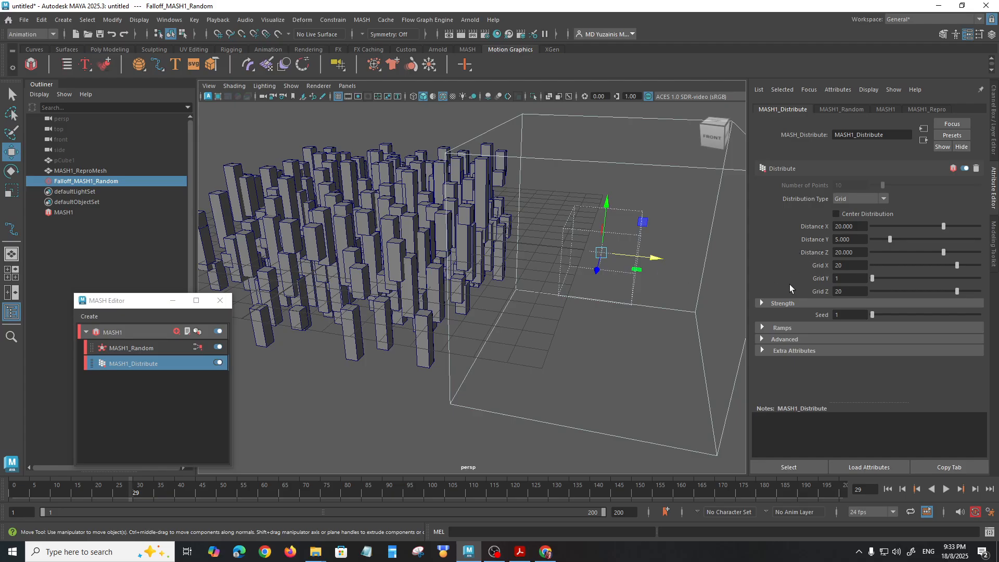
click(762, 340)
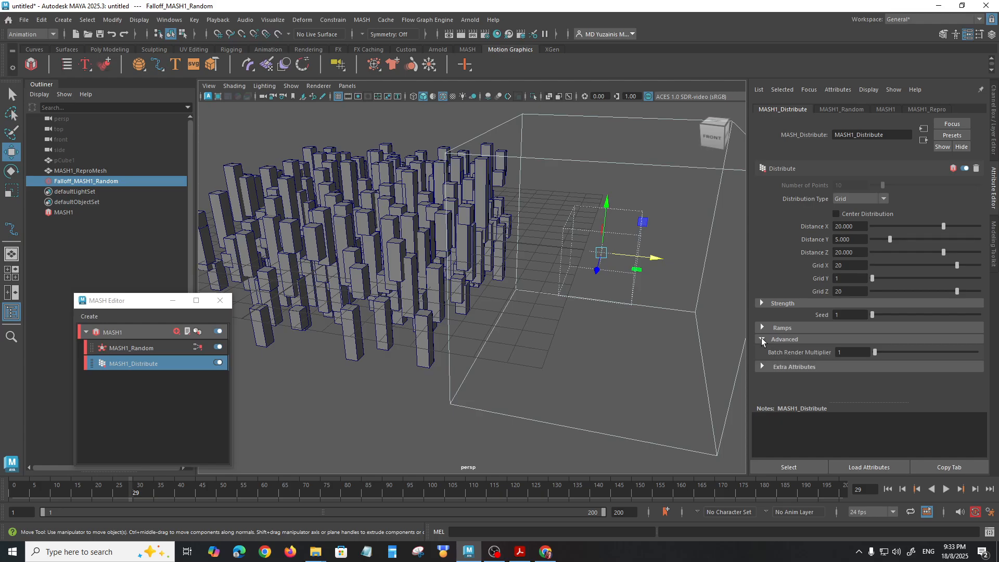
click(760, 340)
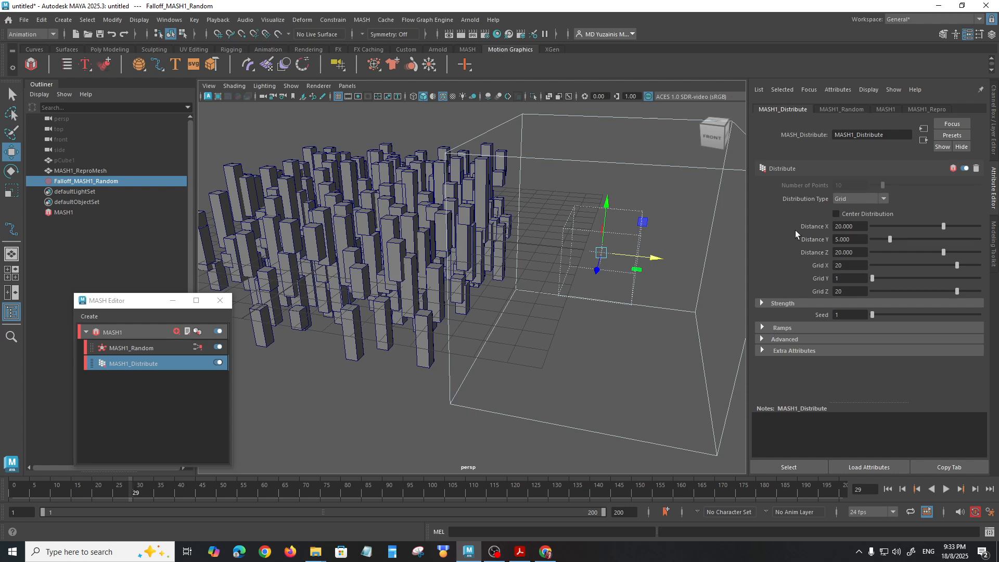
Step: Try Uniform Scale on the Random node, switching it on and off
click(145, 348)
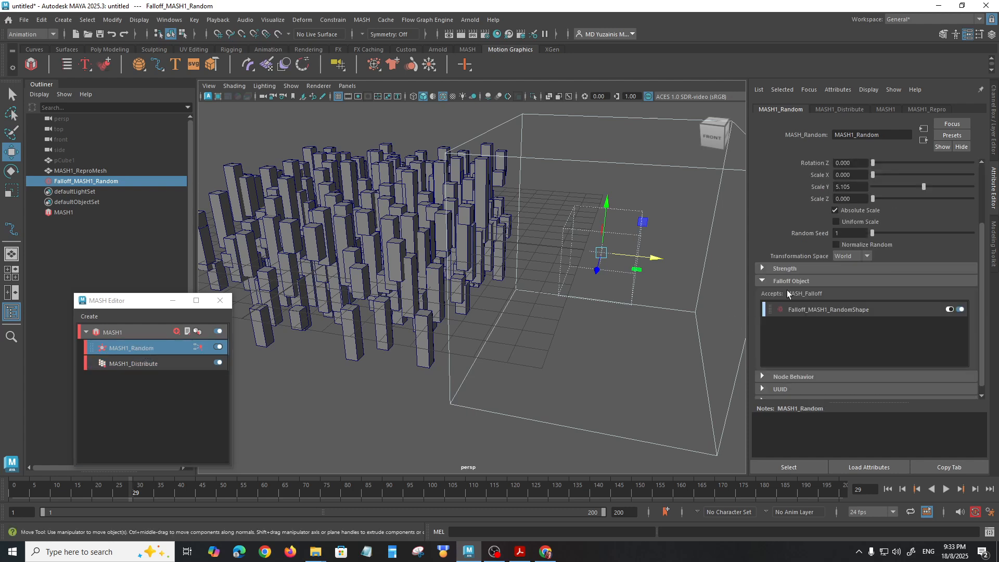
scroll(833, 325, up, 3)
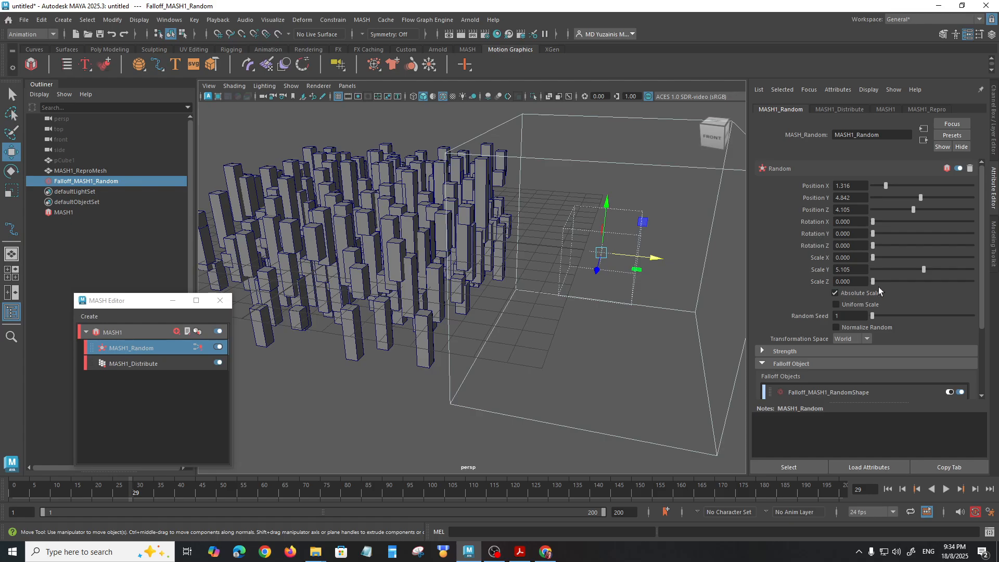
click(837, 305)
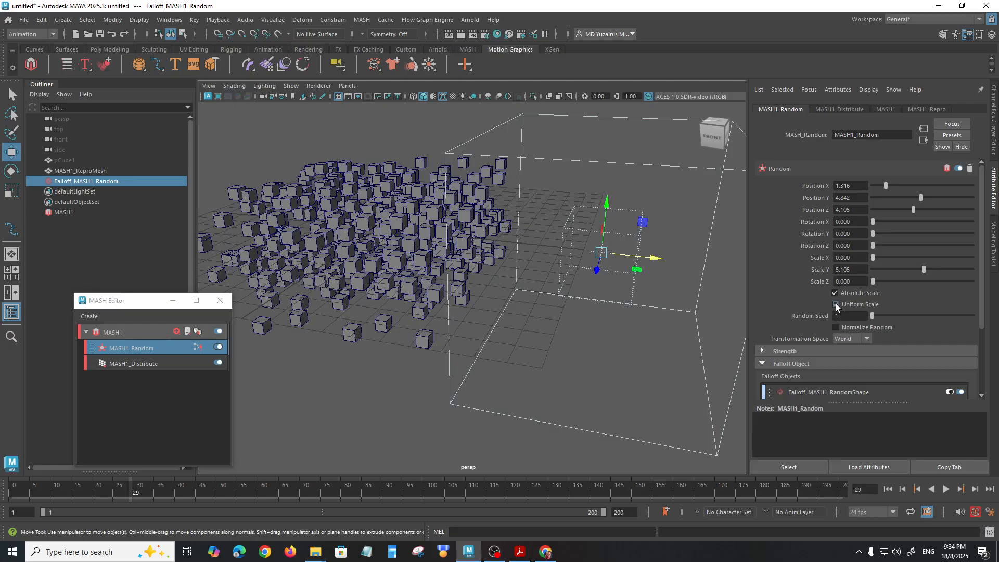
click(836, 305)
click(836, 305)
click(836, 305)
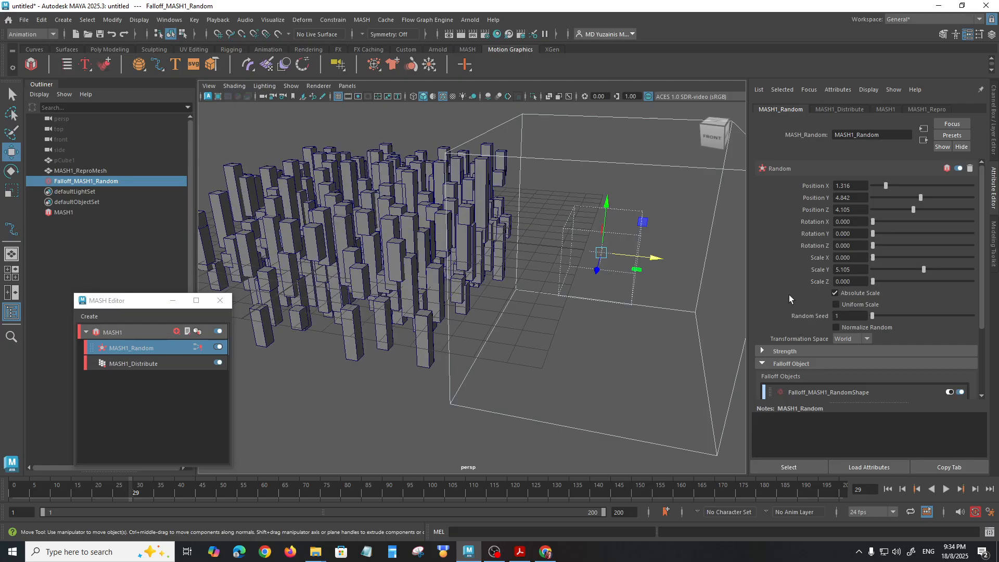
Step: Examine the Random node's Transformation Space choices, Strength settings and falloff object list
click(870, 336)
click(871, 335)
scroll(769, 294, down, 3)
click(767, 295)
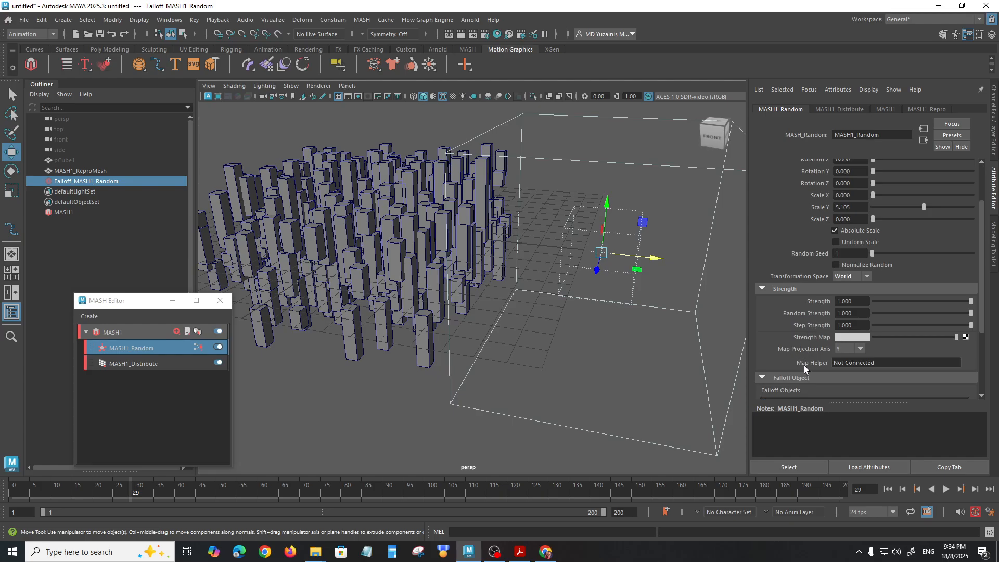
click(764, 289)
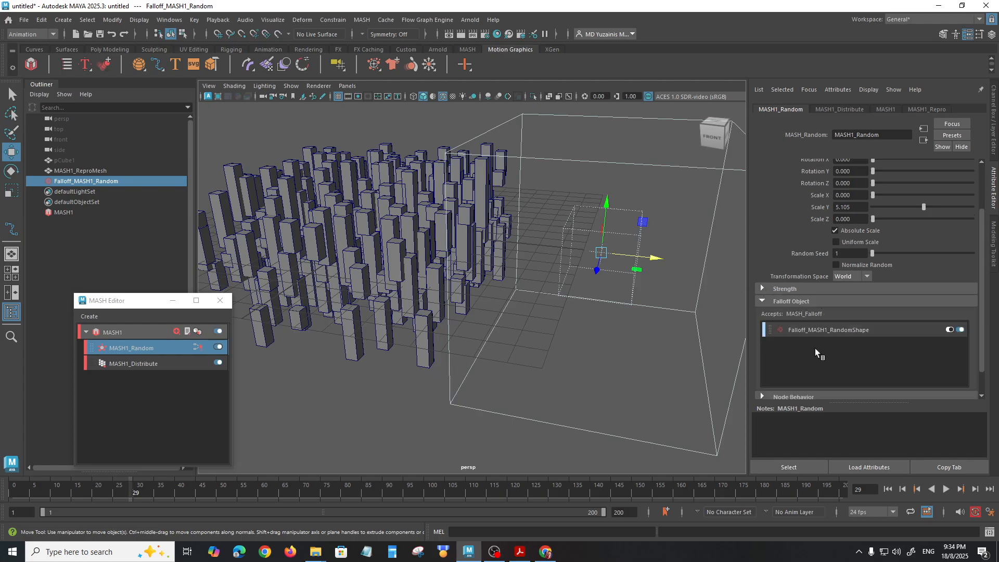
scroll(814, 353, down, 2)
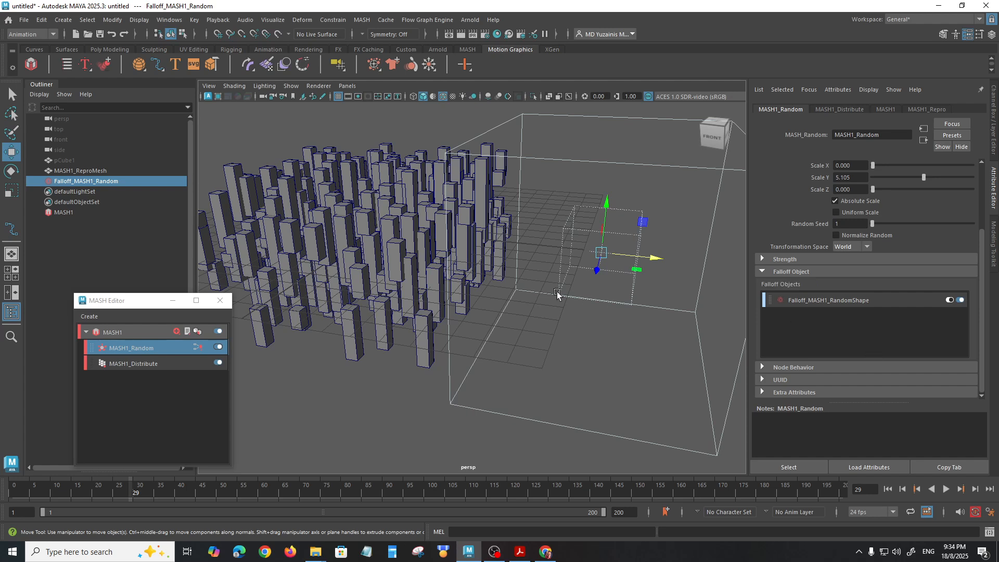
Step: Inspect the blocks from another angle, then select the falloff cube and check its Additional Settings
alt+drag(557, 292, 560, 311)
drag(657, 272, 634, 299)
alt+drag(375, 299, 396, 293)
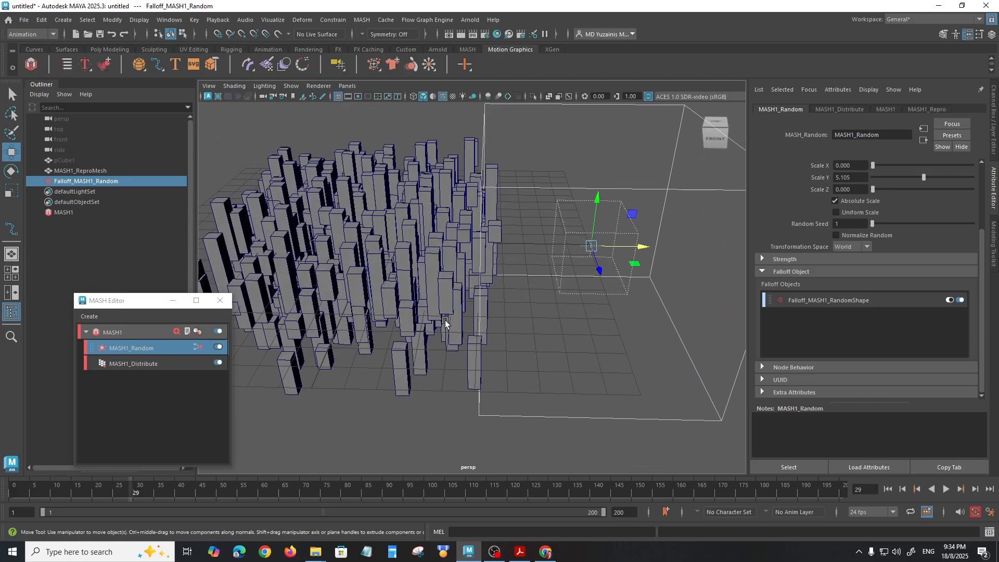
click(540, 420)
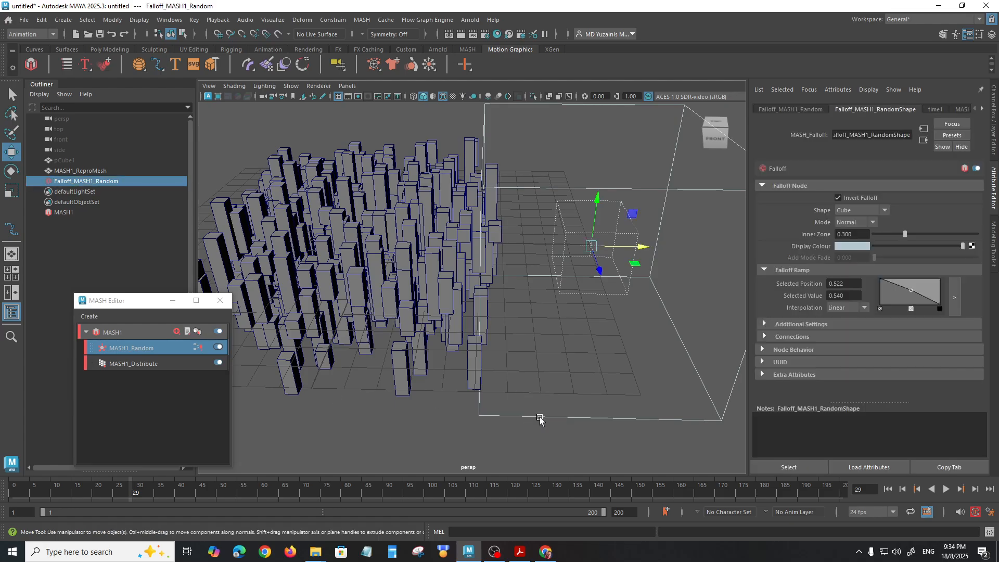
click(801, 324)
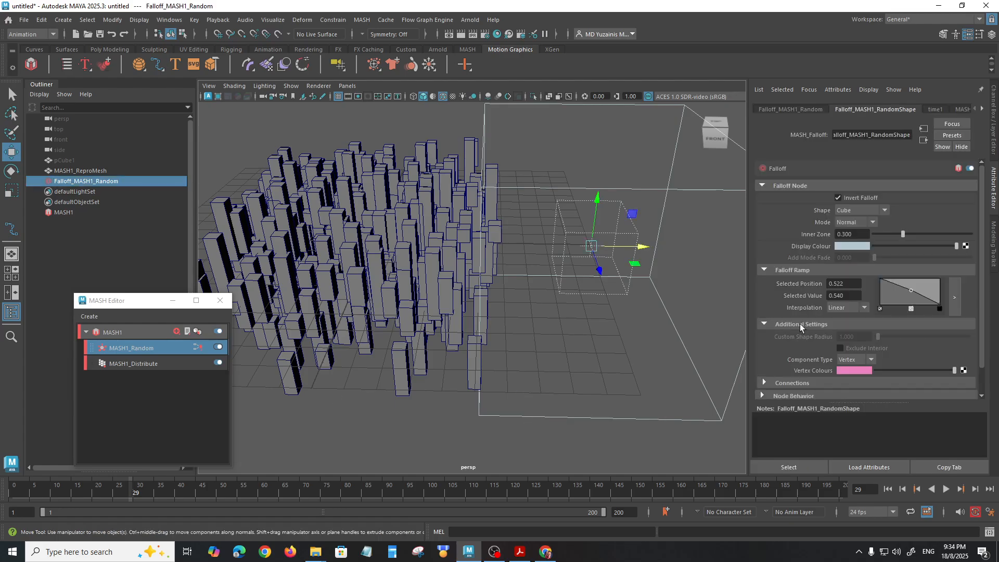
click(800, 324)
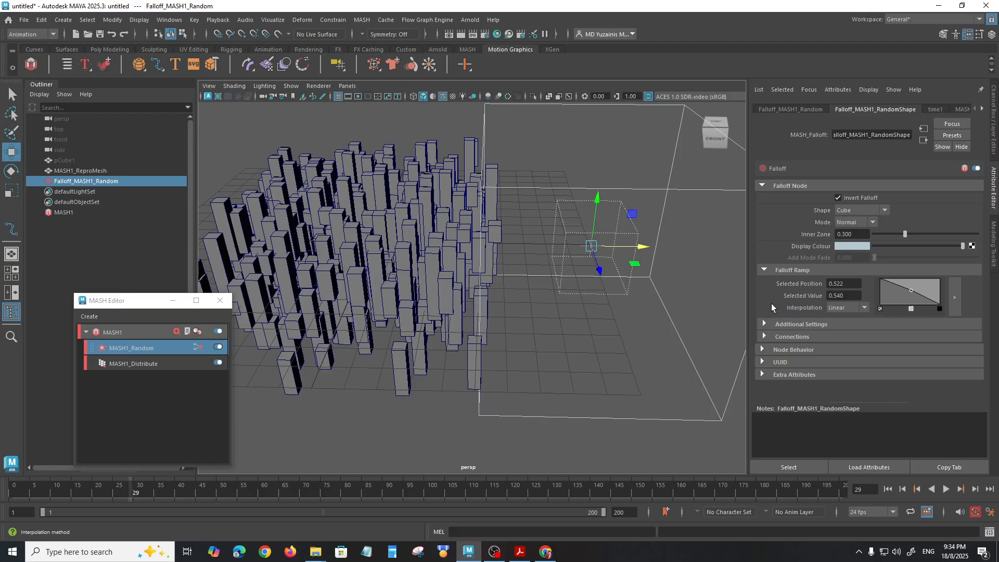
Step: Set the falloff's Inner Zone to 0.352 and move the cube along X back over the grid to about 6.4 cm
mouse_move(907, 236)
mouse_down()
mouse_move(938, 231)
mouse_move(910, 232)
mouse_up()
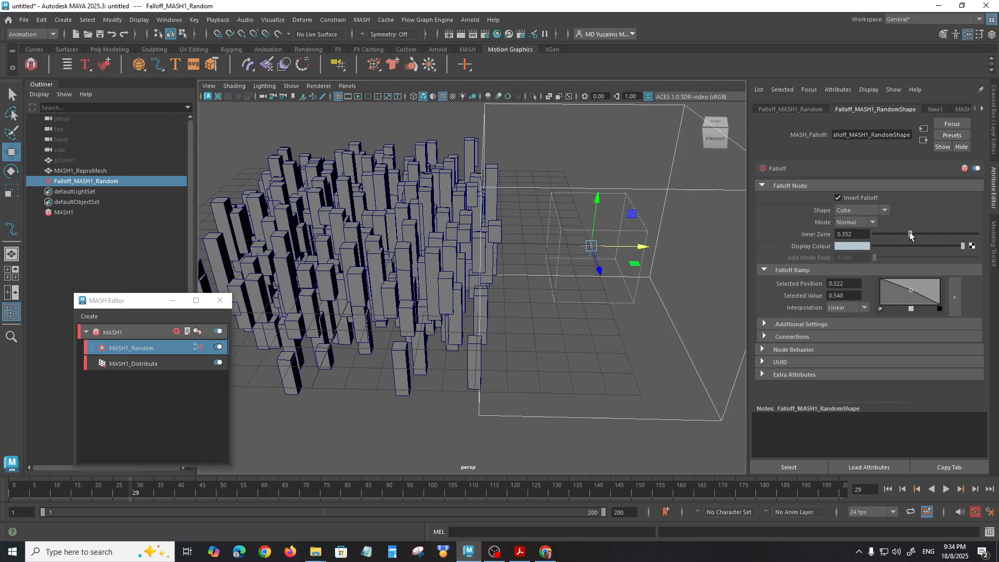
drag(625, 246, 473, 248)
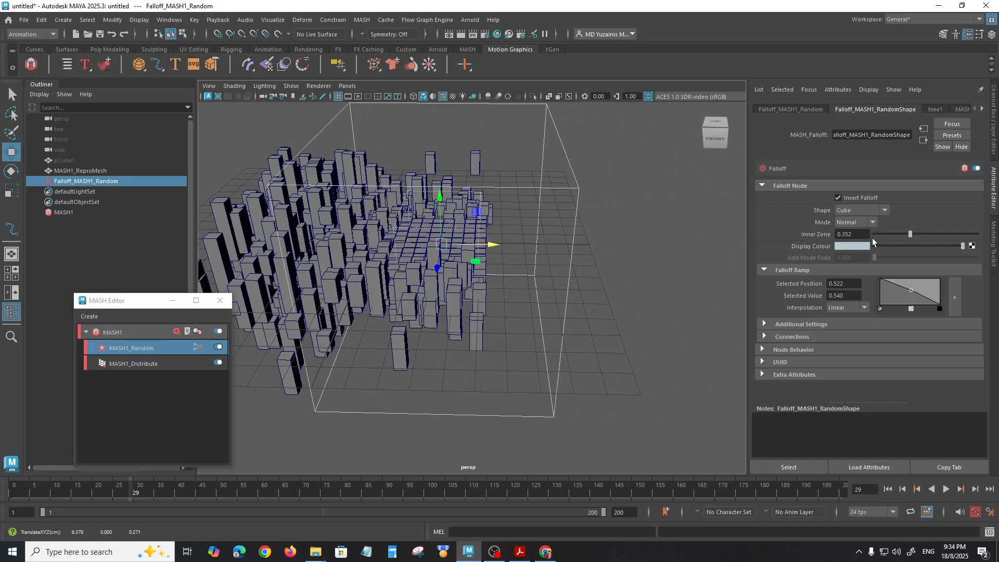
Step: Disable Invert Falloff and set the Inner Zone to 0.474
click(838, 198)
mouse_move(912, 233)
mouse_down()
mouse_move(879, 231)
mouse_move(934, 236)
mouse_move(913, 235)
mouse_move(923, 239)
mouse_up()
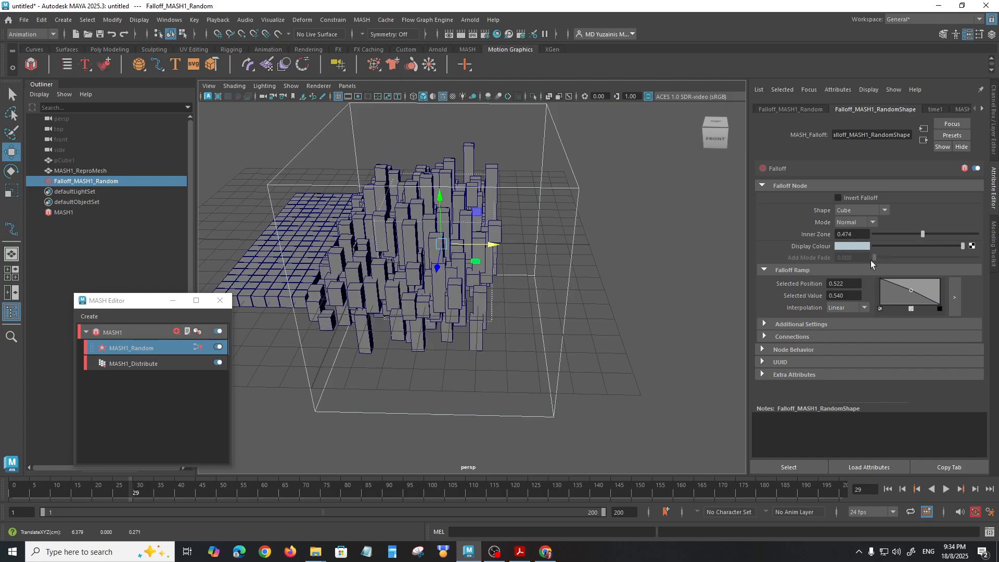
Step: Examine the falloff's Shape choices and the falloff ramp's Interpolation choices
click(887, 208)
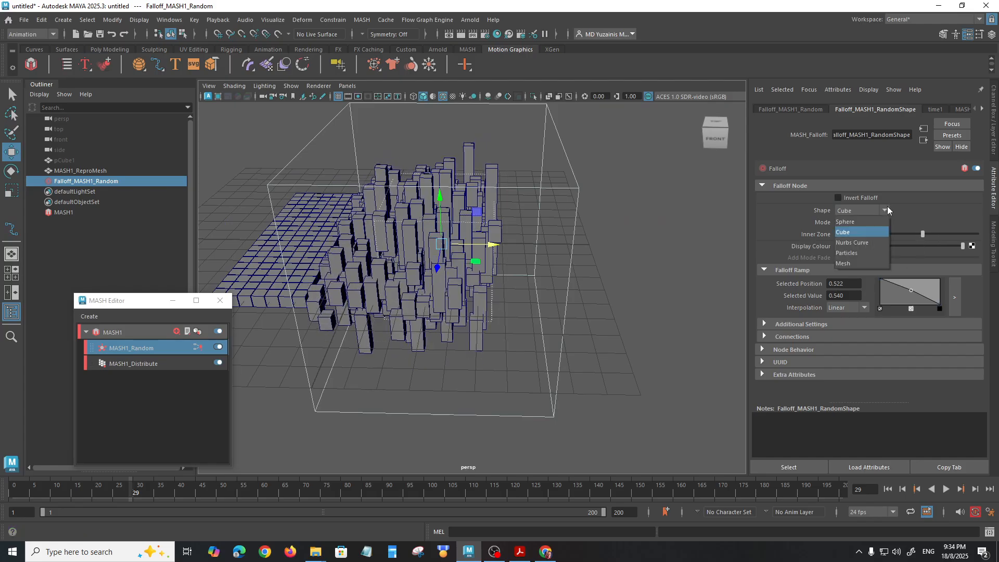
click(887, 207)
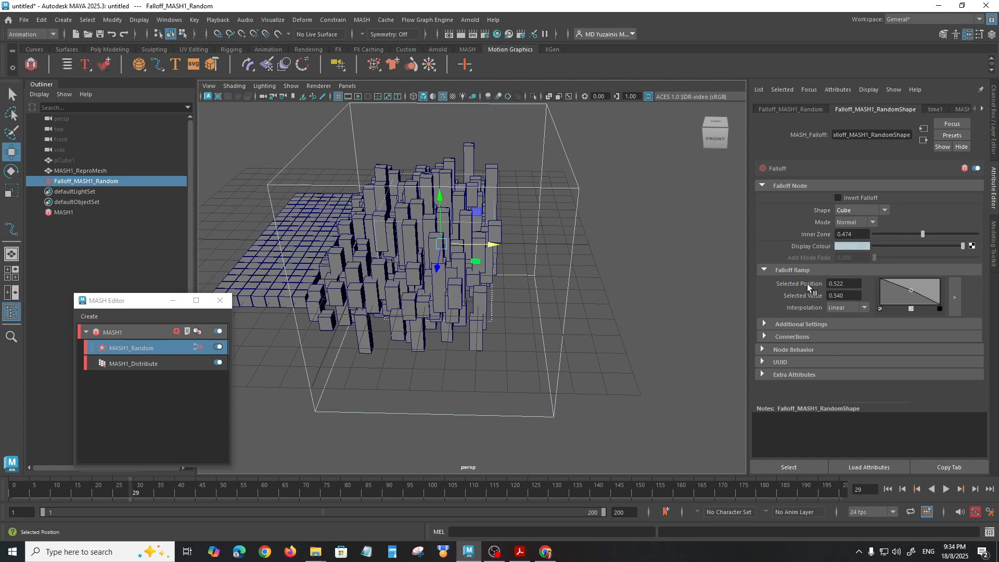
click(865, 308)
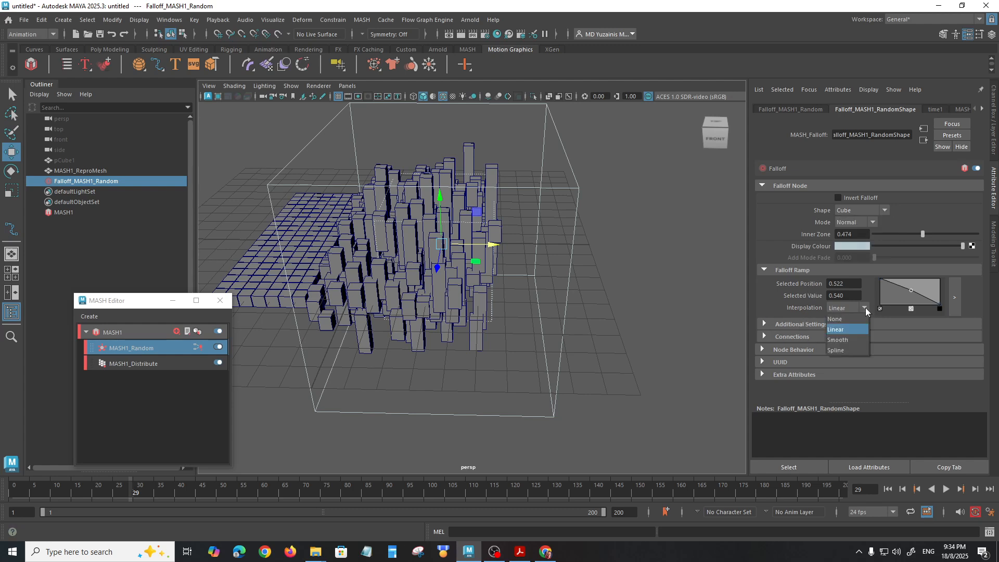
click(866, 307)
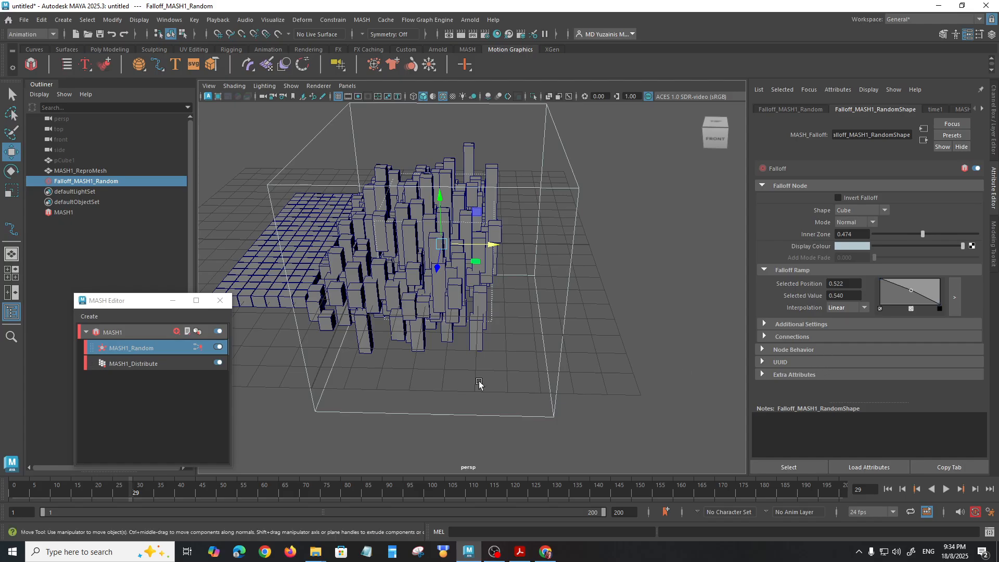
click(136, 364)
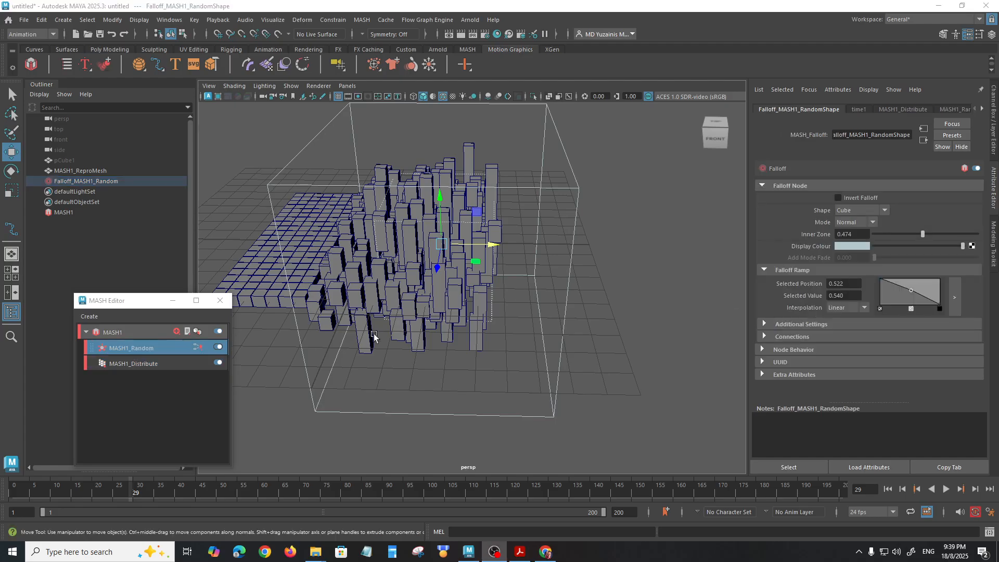
Step: Inspect the randomized blocks and falloff volume from above, below and several sides, then clear the selection
alt+drag(492, 310, 482, 345)
alt+middle_drag(483, 345, 498, 354)
drag(535, 271, 504, 270)
alt+drag(477, 304, 472, 277)
mouse_move(437, 212)
mouse_down()
mouse_move(427, 334)
mouse_move(437, 267)
mouse_move(437, 334)
mouse_move(442, 268)
mouse_move(457, 333)
mouse_move(457, 215)
mouse_up()
alt+drag(453, 253, 584, 258)
alt+drag(508, 271, 508, 225)
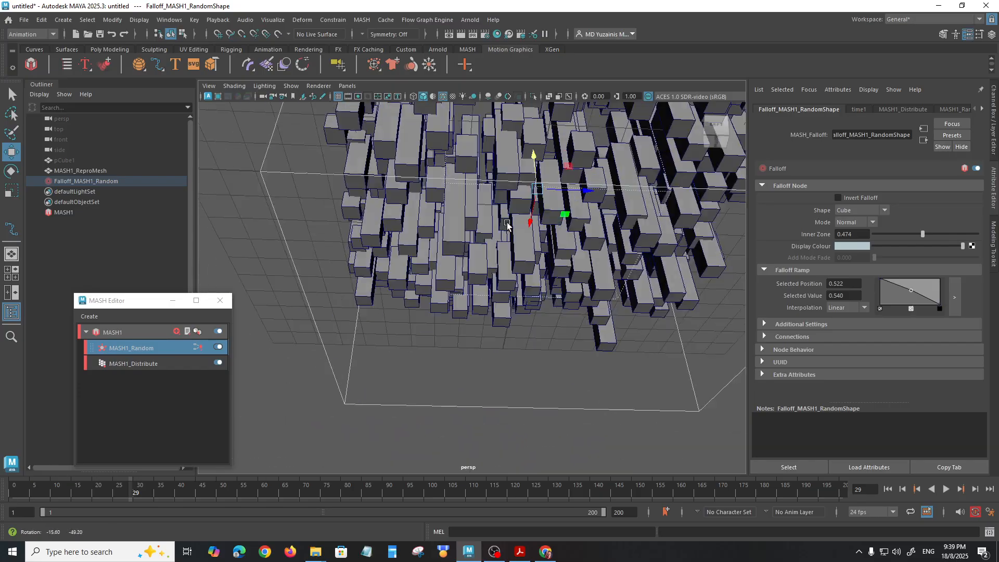
alt+drag(604, 234, 471, 247)
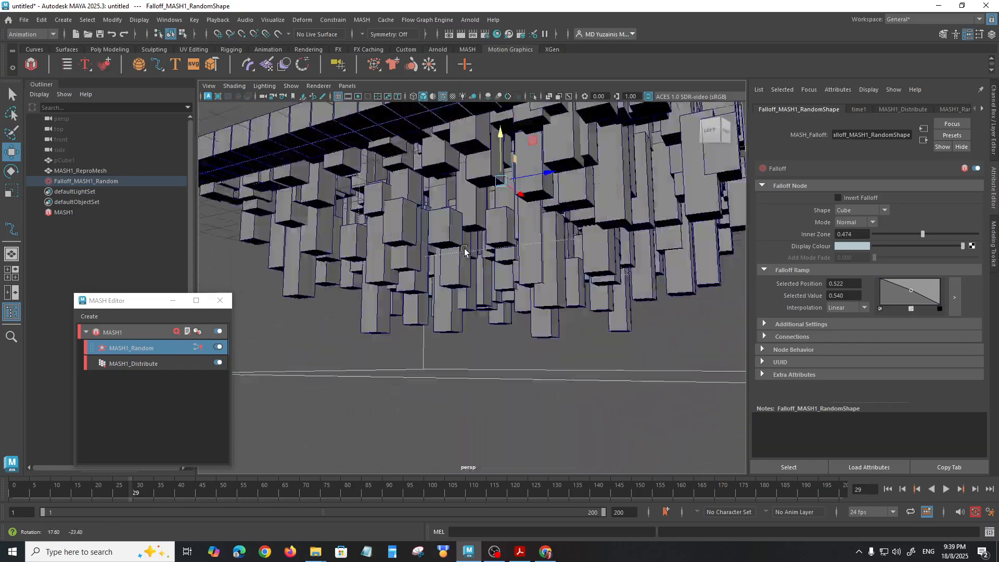
alt+right_drag(471, 247, 446, 219)
alt+drag(446, 218, 367, 232)
alt+right_drag(366, 232, 452, 322)
alt+drag(452, 323, 457, 253)
alt+right_drag(457, 253, 426, 253)
alt+drag(426, 253, 604, 276)
key(ctrl+z)
alt+drag(543, 314, 398, 285)
alt+right_drag(398, 285, 460, 322)
alt+middle_drag(465, 303, 519, 308)
alt+drag(440, 296, 538, 314)
click(687, 347)
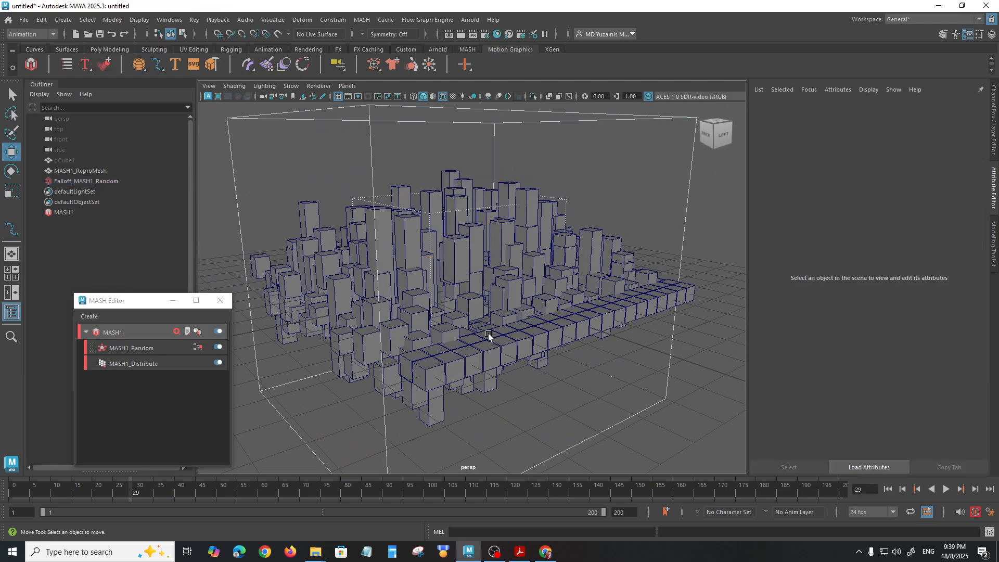
Step: Select the repro mesh, view the block grid from other corners and deselect it
click(470, 303)
mouse_move(502, 323)
alt+mouse_down()
mouse_move(492, 312)
mouse_move(508, 339)
alt+mouse_up()
alt+right_drag(508, 339, 464, 296)
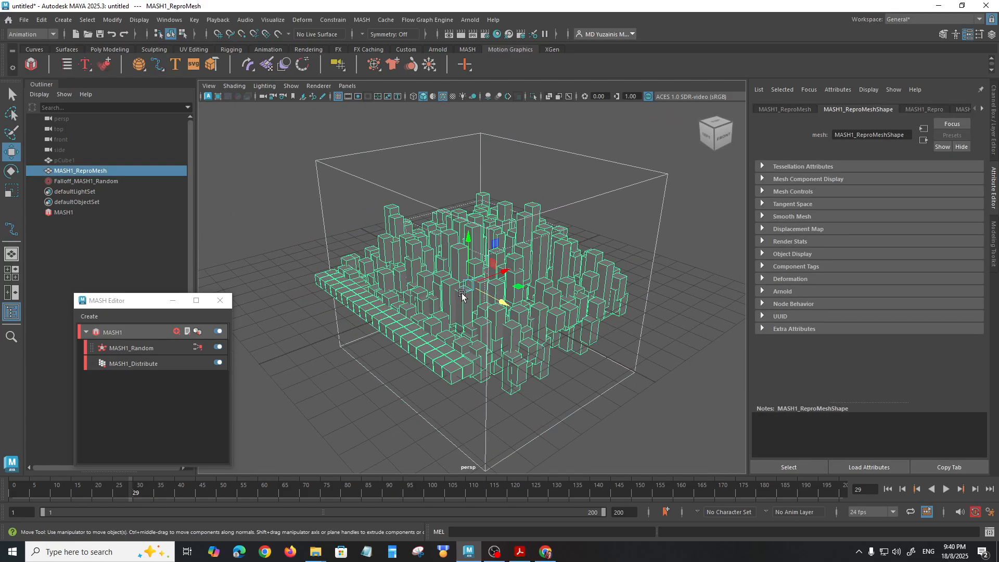
alt+drag(464, 296, 518, 295)
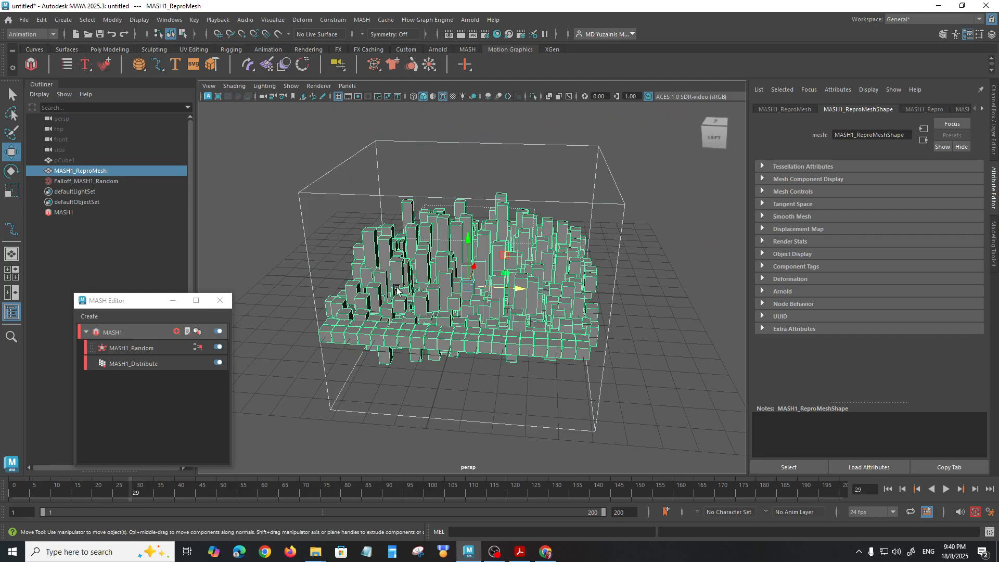
alt+drag(437, 285, 530, 358)
click(593, 370)
click(556, 372)
click(611, 394)
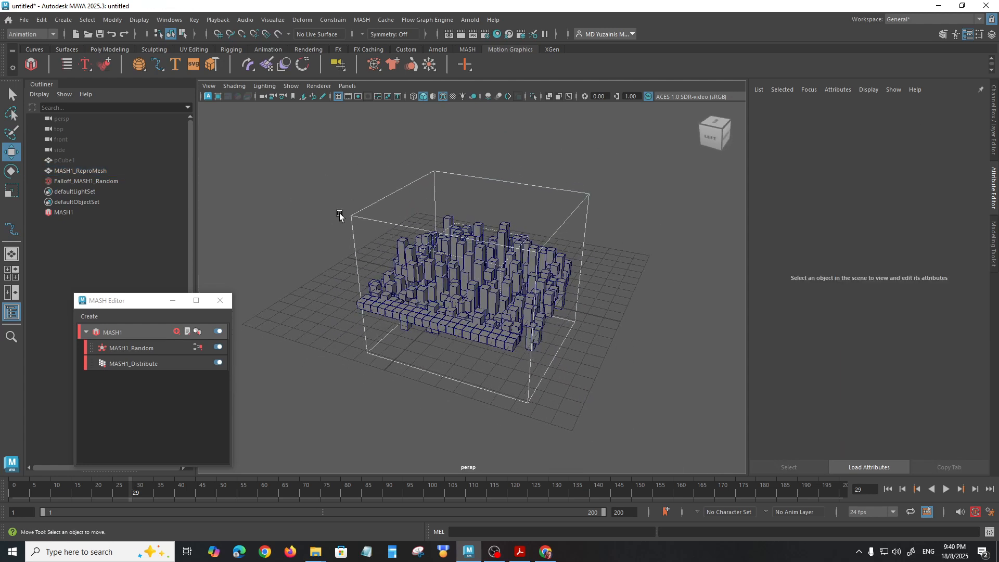
Step: Delete the MASH1 network, then unhide the original pCube1 and bring it into close view
click(60, 213)
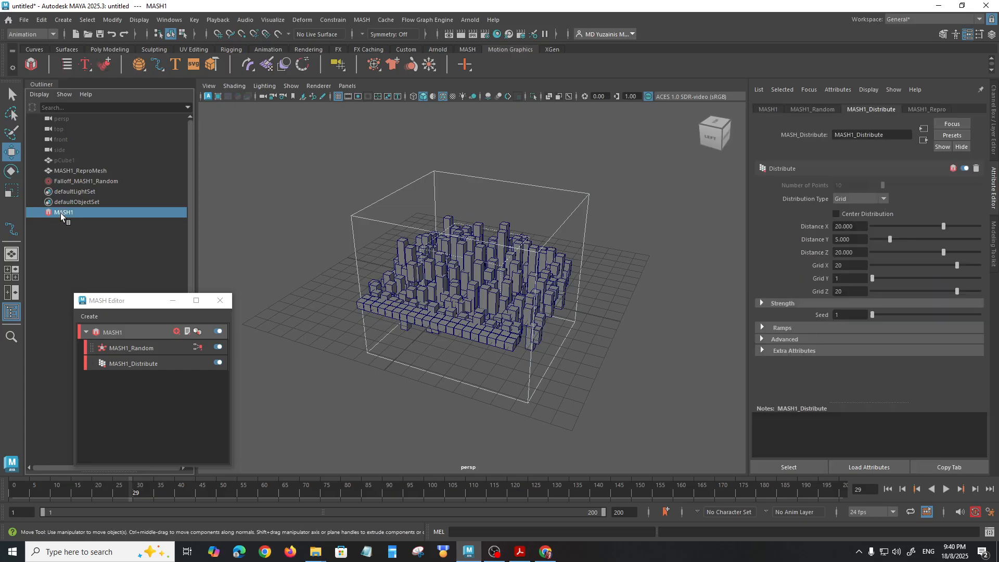
key(Delete)
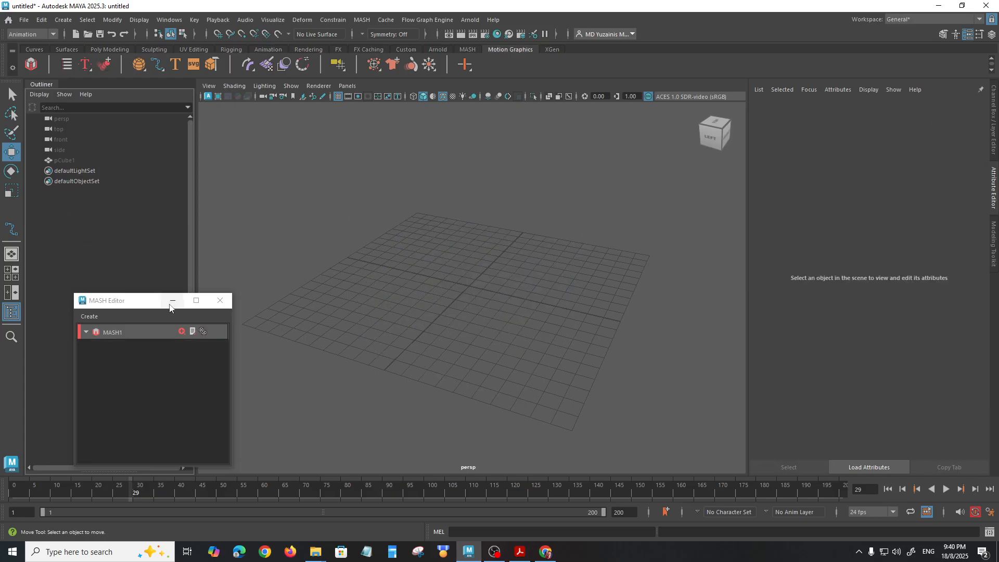
click(64, 162)
alt+drag(365, 279, 475, 345)
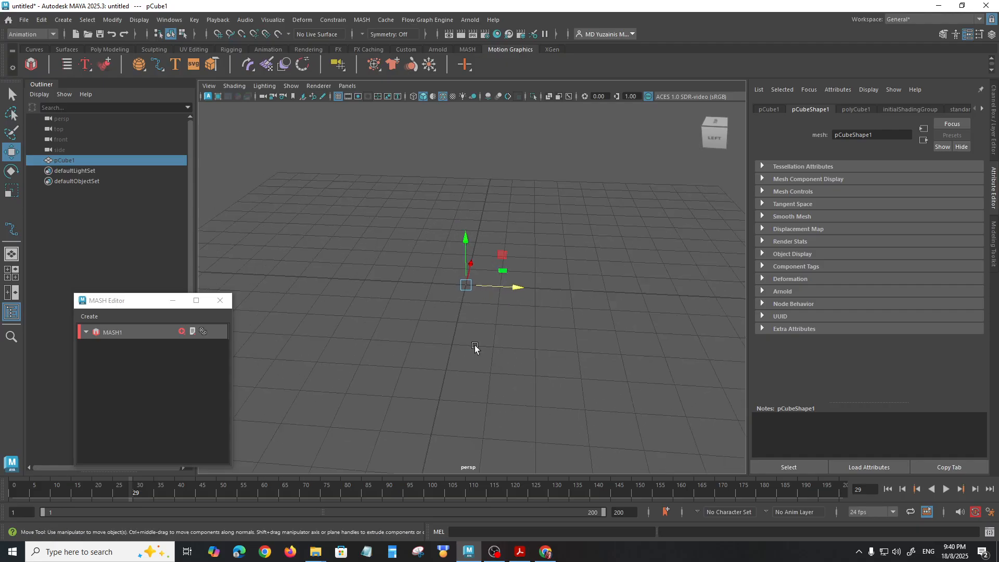
alt+drag(515, 319, 470, 339)
key(r)
key(w)
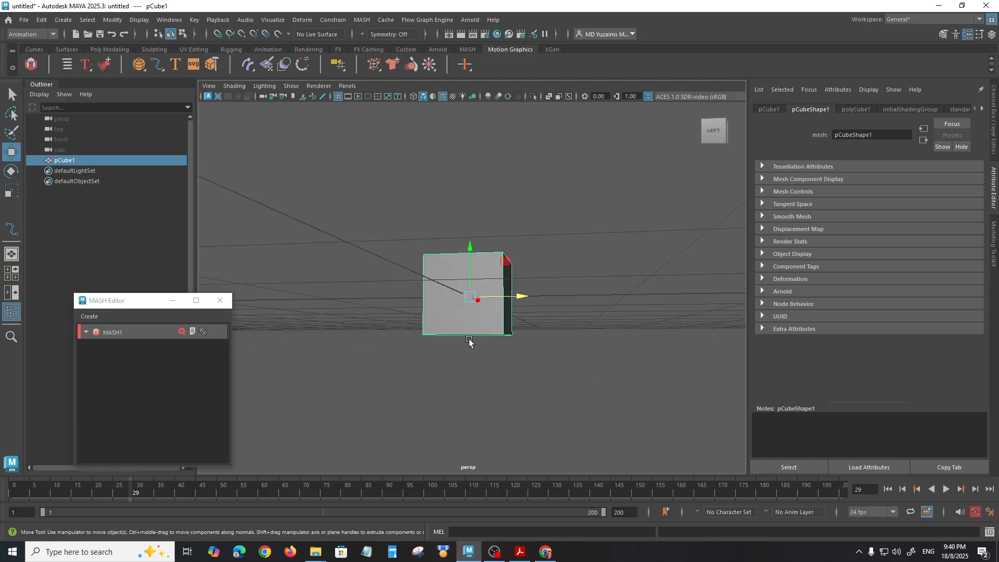
Step: Edit the cube's pivot so it sits at the center of the bottom face
key(d)
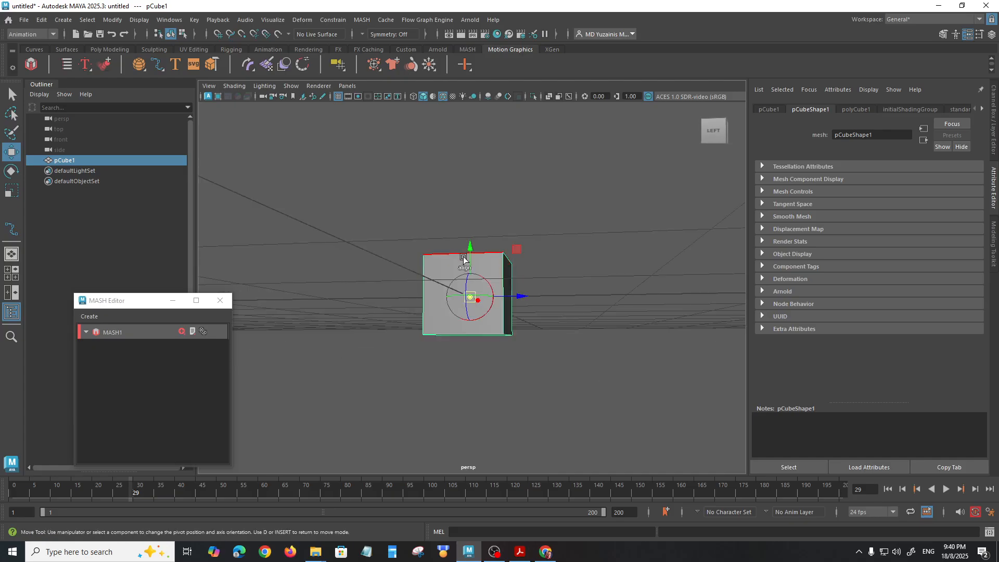
drag(469, 255, 490, 365)
key(d)
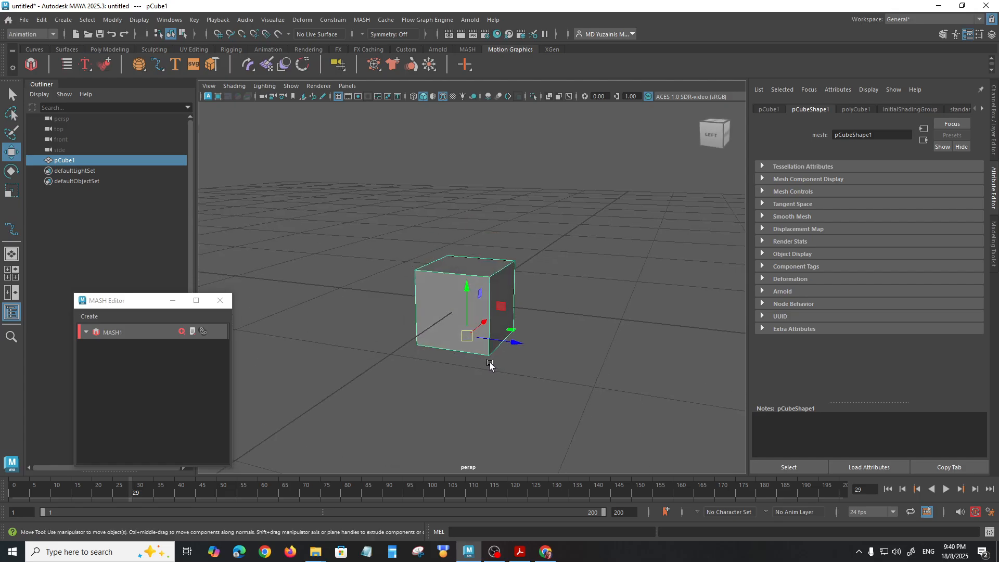
key(d)
drag(466, 304, 472, 299)
key(d)
Step: Raise the cube's top vertices about 1.46 cm and scale them outward so the block widens toward the top
right_drag(452, 292, 401, 245)
alt+drag(461, 308, 403, 295)
drag(401, 225, 508, 281)
drag(458, 242, 453, 177)
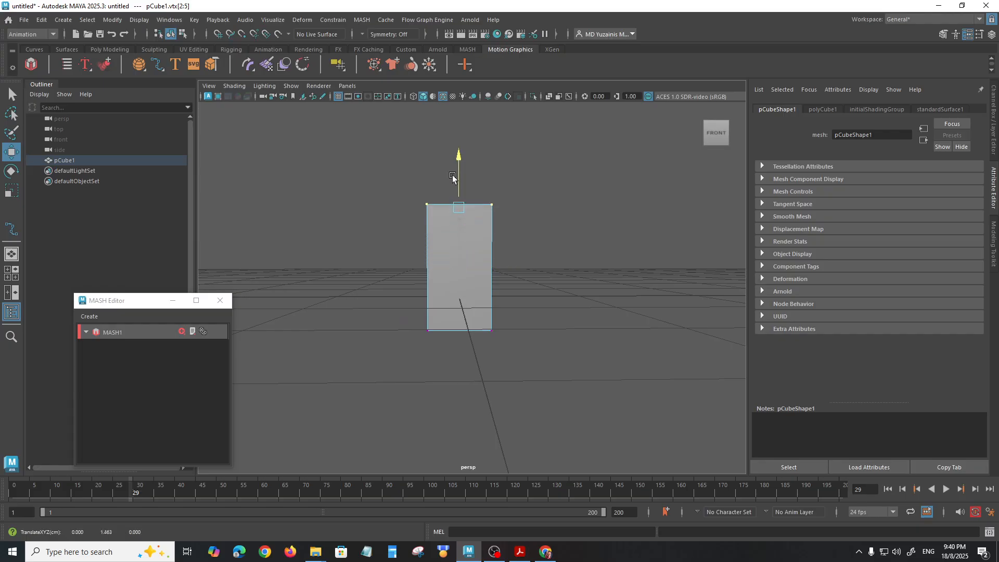
alt+middle_drag(528, 227, 538, 333)
key(r)
drag(464, 260, 462, 282)
Step: Extrude the top face upward, scale it inward to form a narrow crystal tip, and return to object mode
click(443, 263)
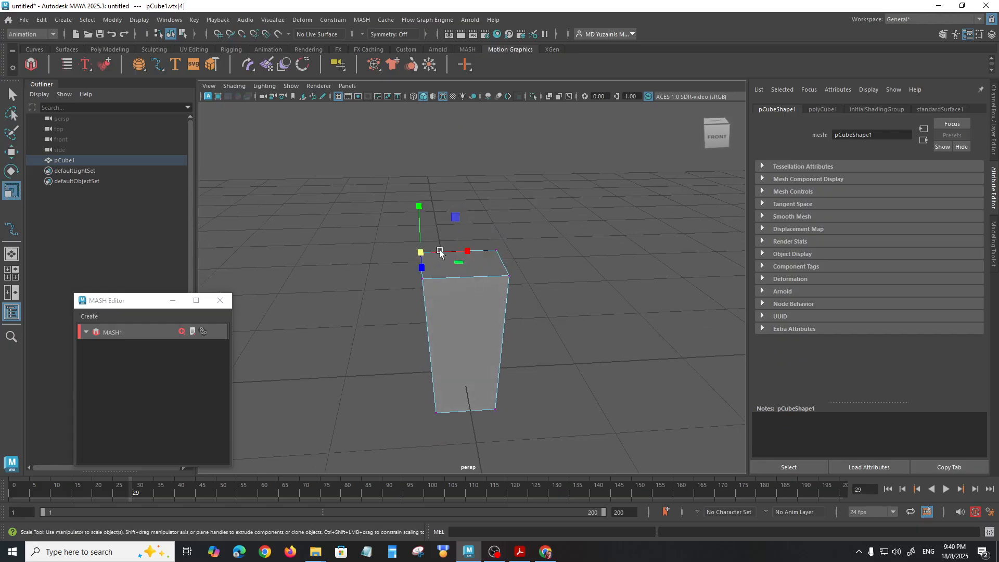
right_drag(456, 269, 461, 274)
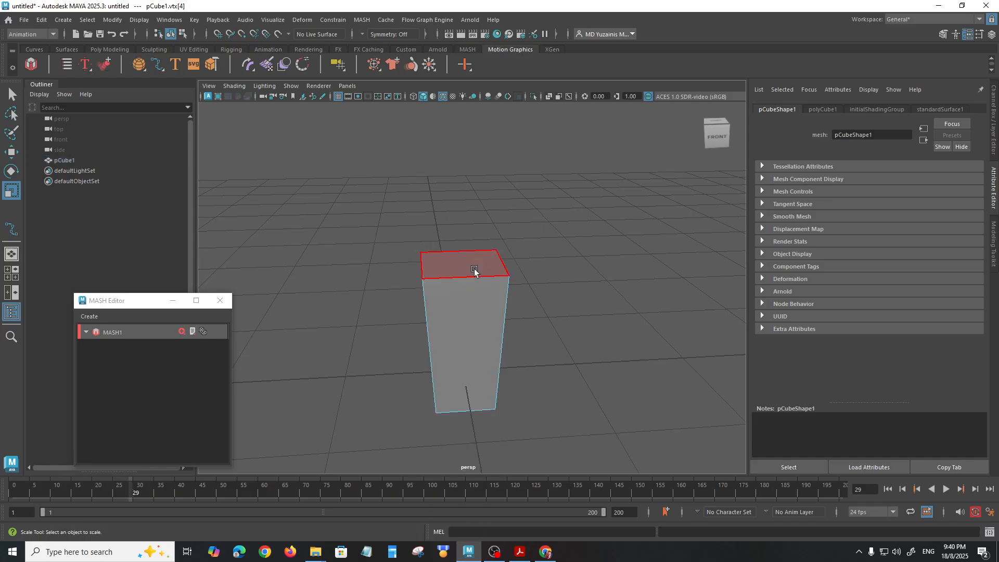
key(w)
shift+drag(462, 249, 412, 326)
key(r)
click(558, 346)
alt+drag(558, 345, 610, 343)
alt+right_drag(610, 343, 541, 322)
right_drag(484, 277, 529, 228)
click(560, 314)
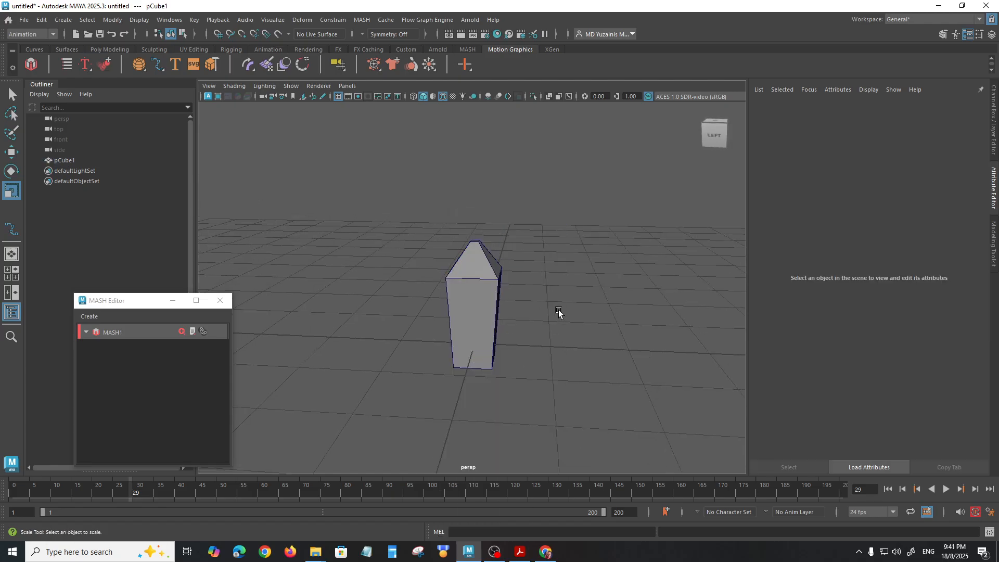
Step: Inspect the crystal's shape from several angles with the whole object selected
alt+drag(559, 313, 558, 294)
alt+right_drag(558, 294, 501, 308)
alt+drag(522, 330, 508, 368)
scroll(526, 358, up, 4)
click(475, 321)
key(w)
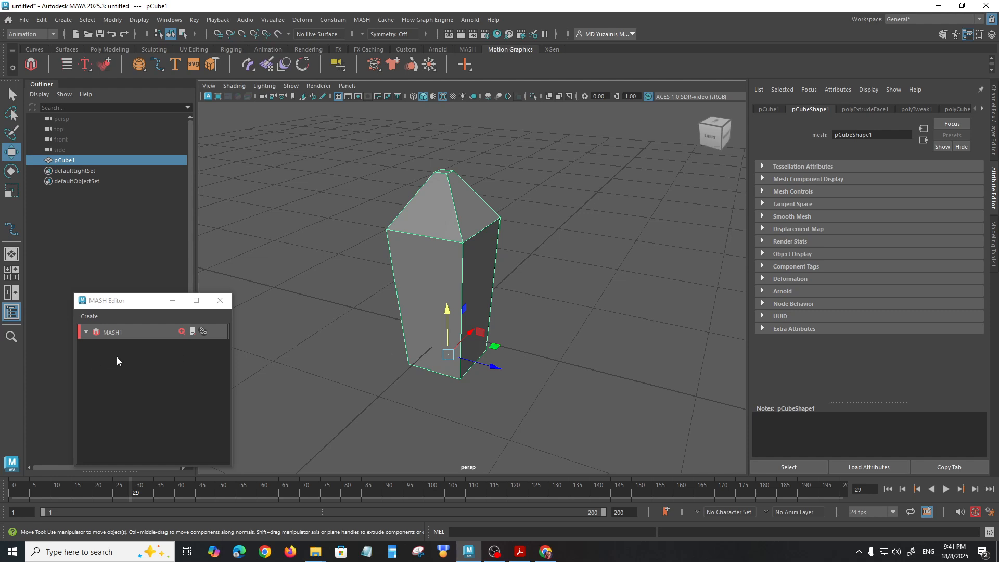
alt+drag(536, 364, 538, 373)
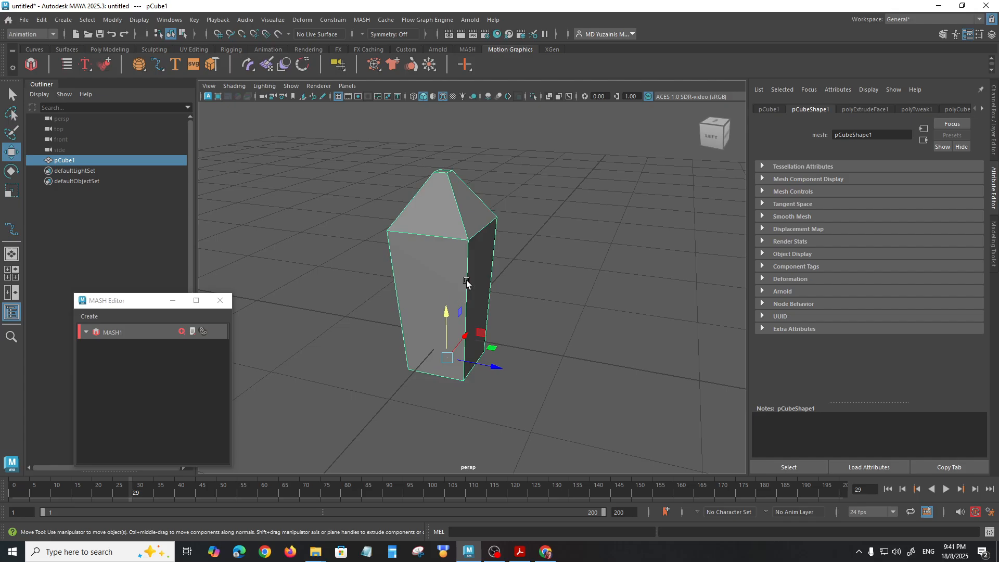
right_drag(436, 243, 479, 231)
click(545, 358)
right_drag(423, 243, 425, 302)
alt+drag(433, 316, 428, 306)
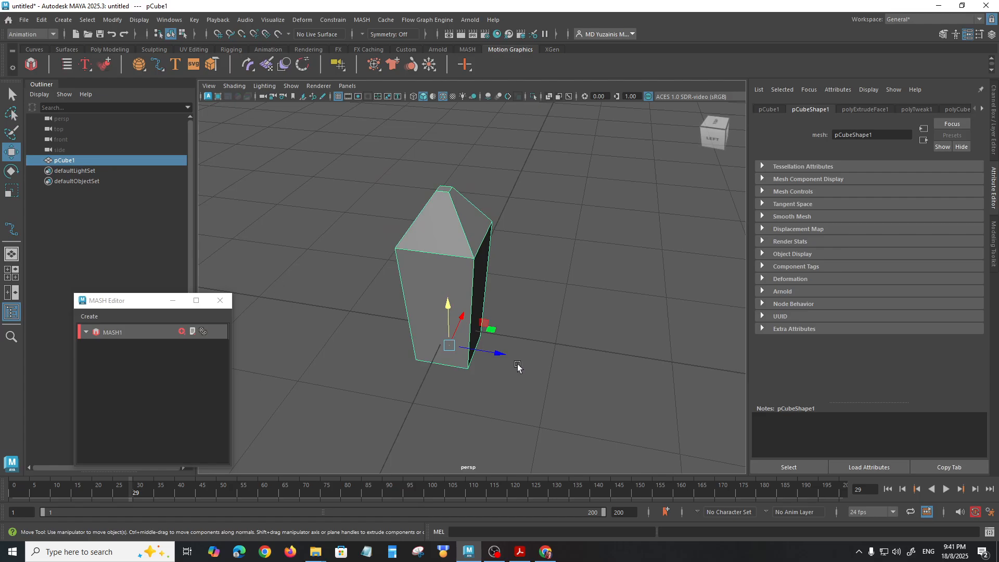
Step: Duplicate the crystal, shift the copy slightly along Z and scale it down uniformly
shift+drag(493, 355, 482, 358)
key(e)
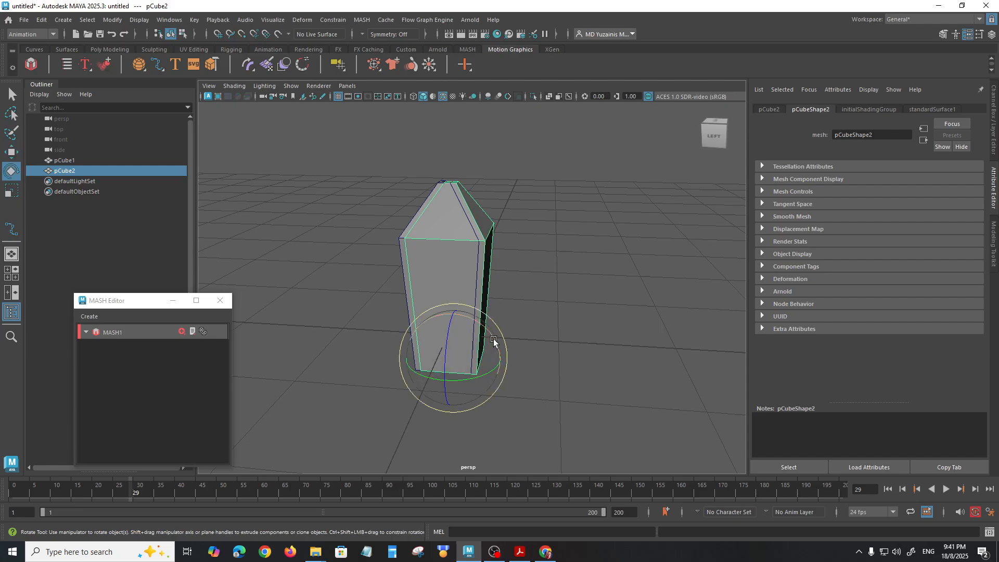
key(r)
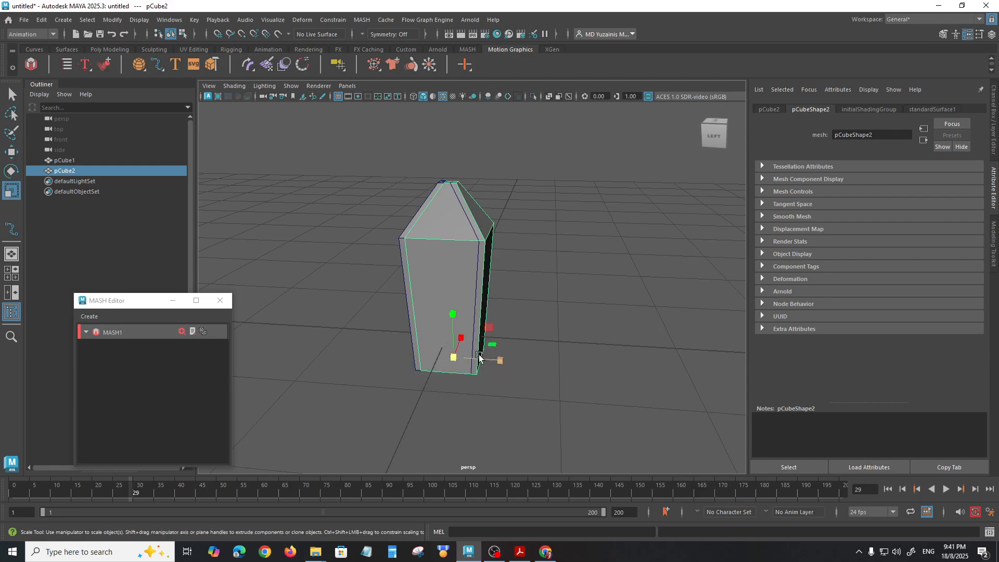
drag(451, 359, 403, 358)
Step: Use wireframe display to tilt the small crystal outward and position its base inside the large crystal's lower edge
alt+drag(492, 367, 441, 383)
drag(509, 334, 562, 348)
key(4)
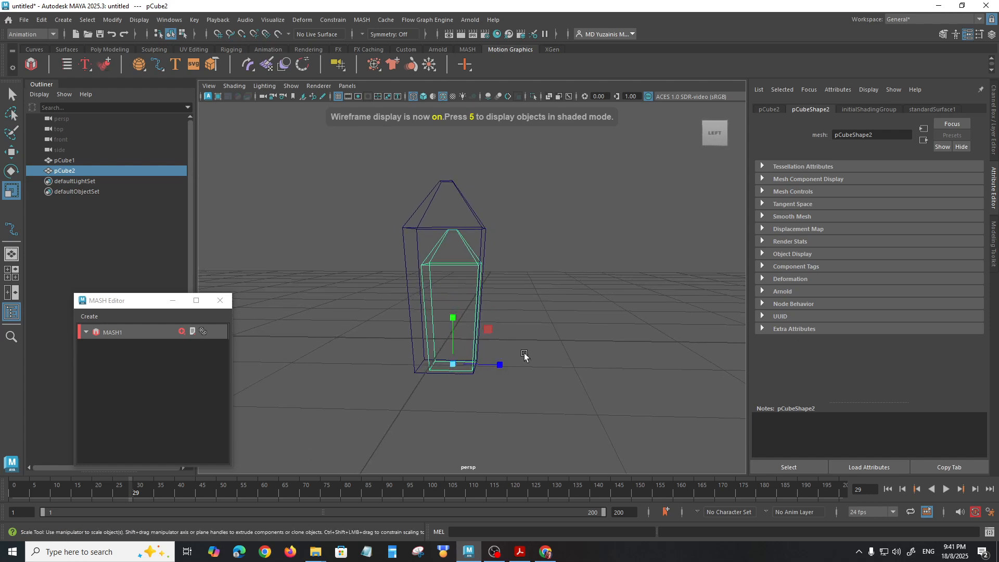
key(e)
drag(495, 337, 428, 336)
click(554, 365)
key(w)
alt+drag(472, 281, 498, 287)
click(497, 286)
Step: Move the small crystal's upper vertices down to shorten it, then return to object mode and shaded display
right_drag(497, 288, 446, 245)
drag(438, 217, 560, 304)
drag(517, 227, 512, 249)
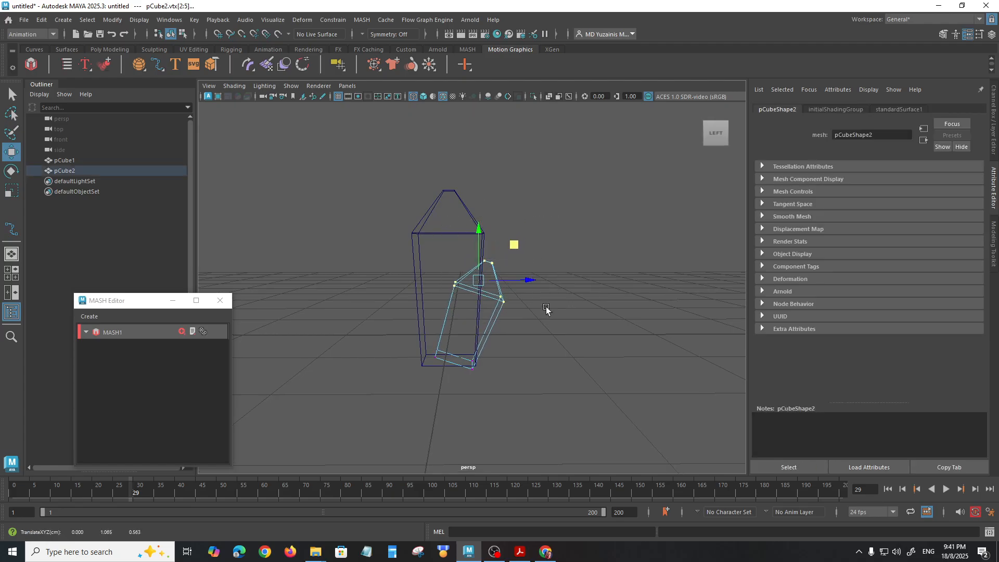
click(547, 311)
alt+drag(546, 311, 506, 347)
right_drag(478, 245, 529, 229)
key(5)
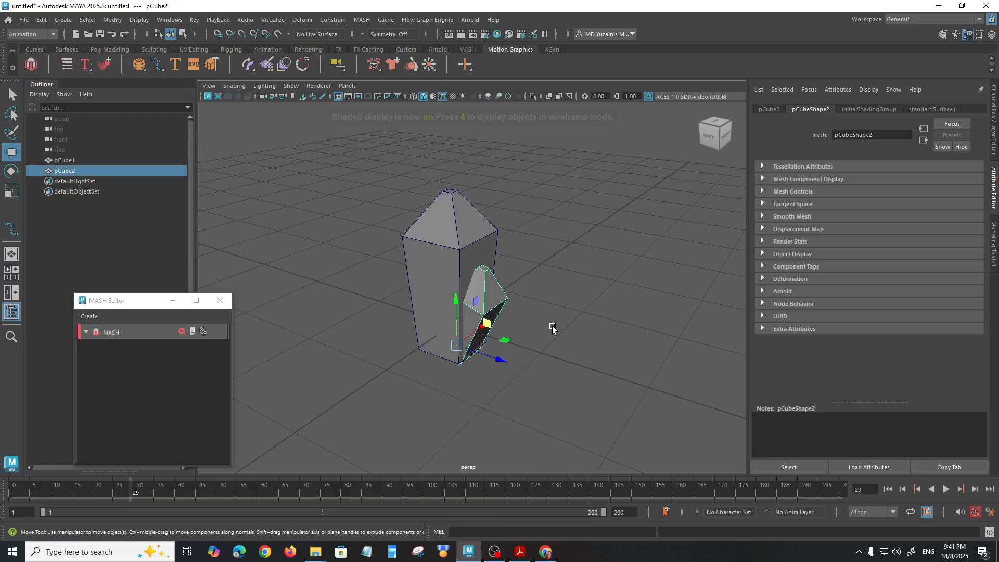
Step: Rename the large crystal as crystal_1
click(388, 226)
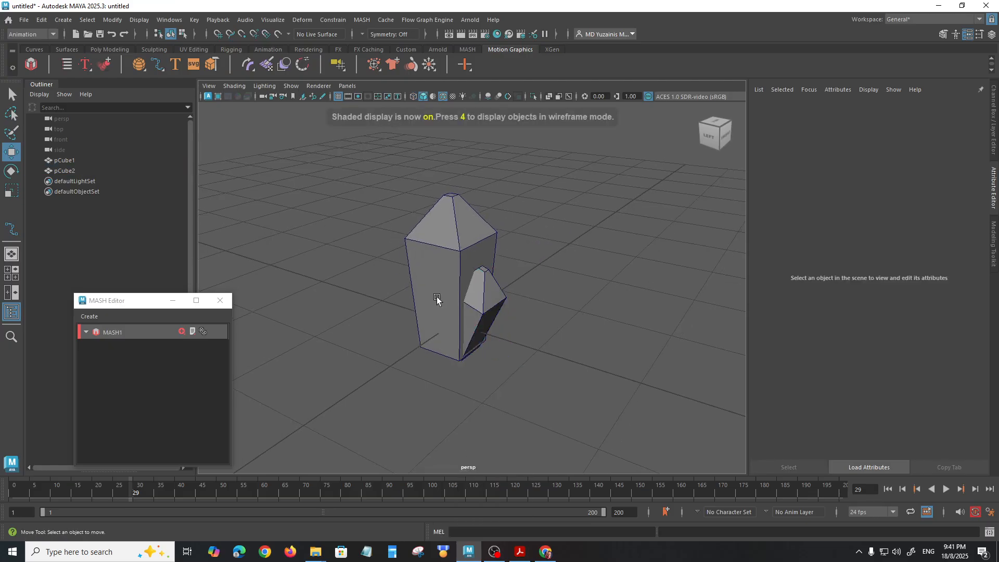
click(460, 237)
double_click(67, 160)
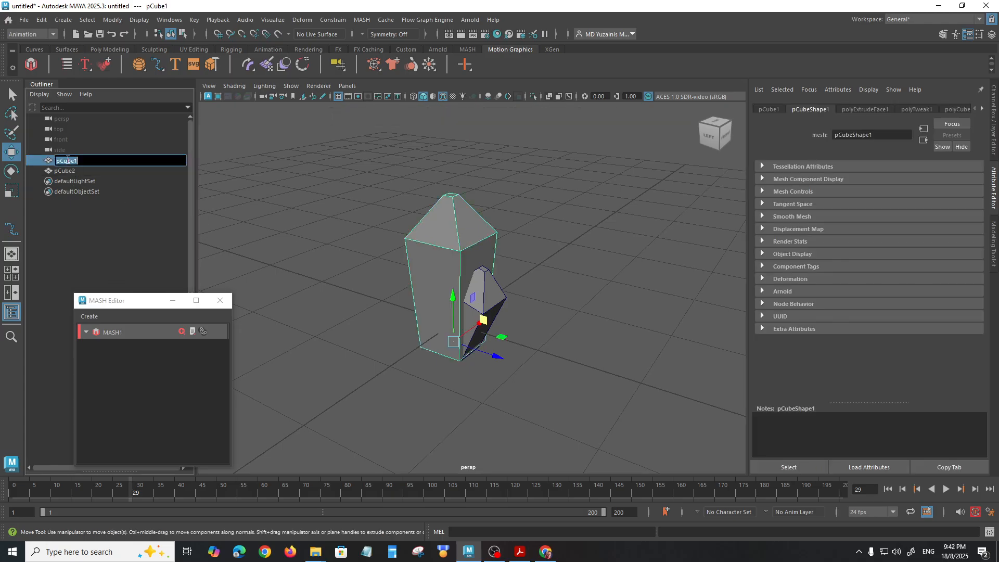
text(cry)
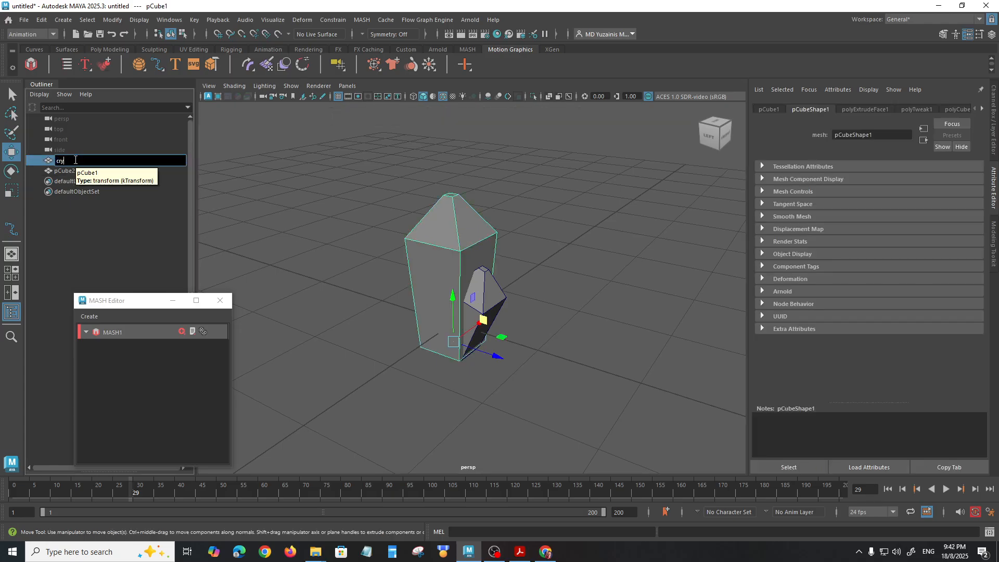
text(stal_1)
key(Return)
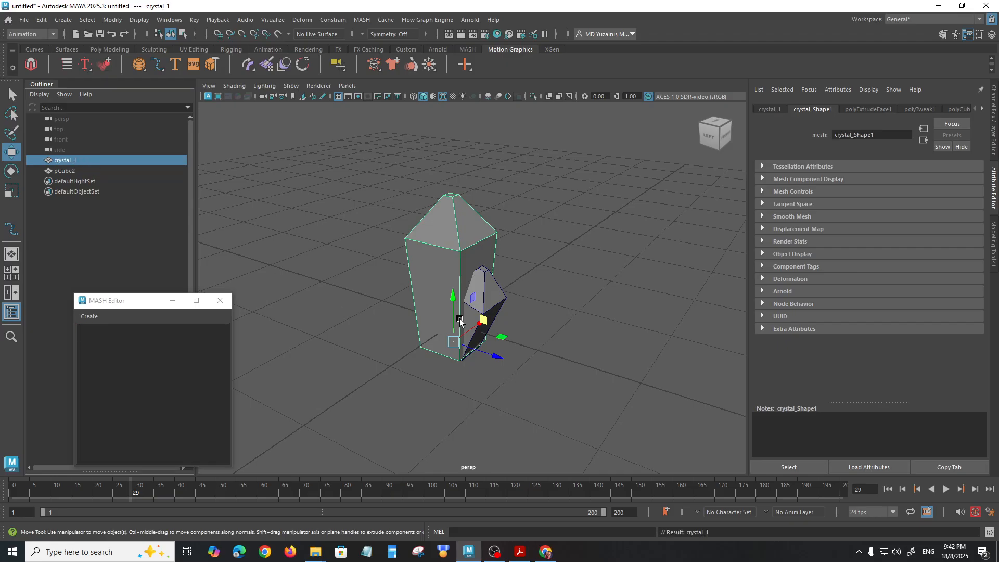
Step: Rename the small tilted crystal as crystal_2
click(480, 317)
double_click(68, 172)
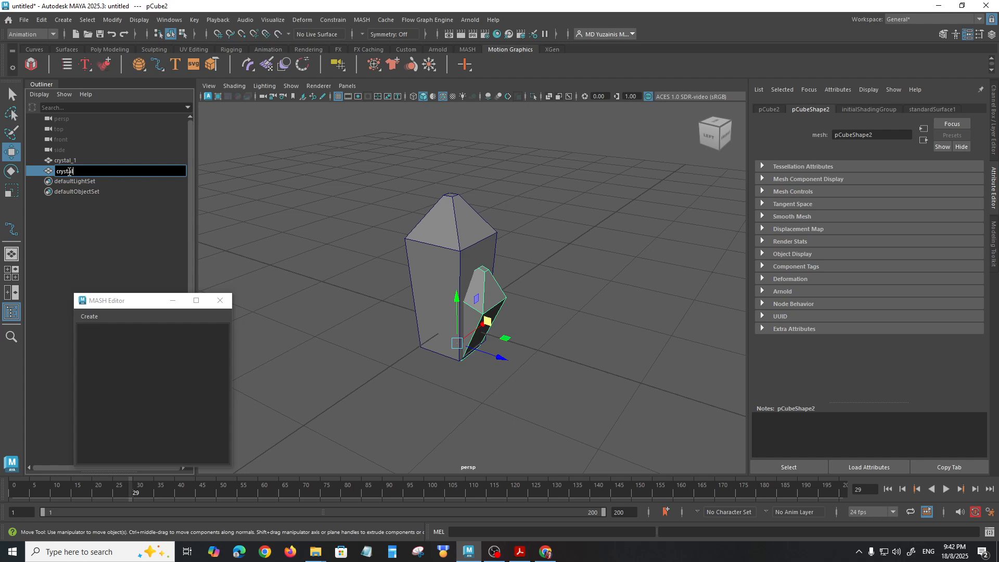
key(Return)
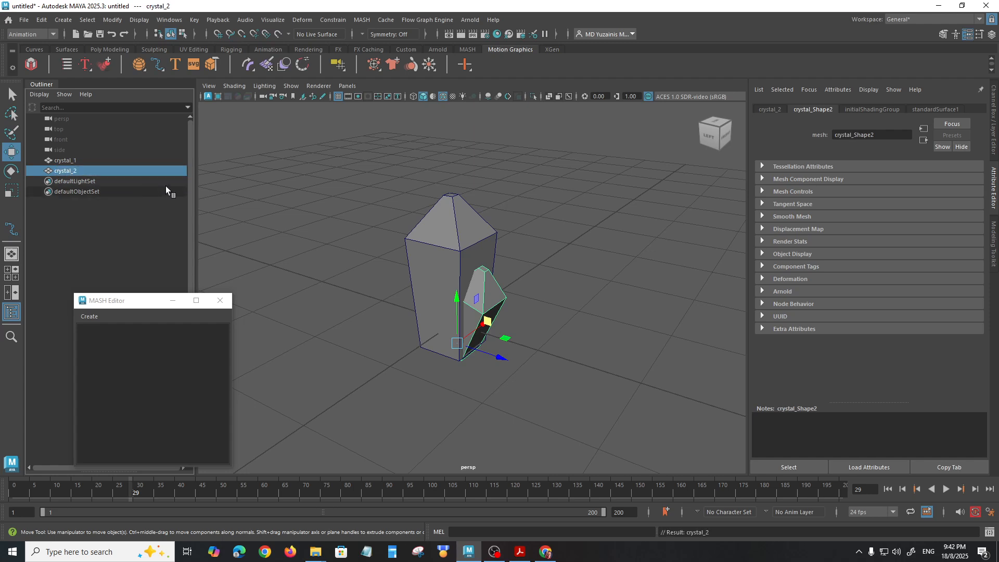
Step: Create a MASH network from both crystals and set its Distribute node's number of points to 11
drag(379, 214, 575, 385)
scroll(487, 331, down, 3)
click(31, 64)
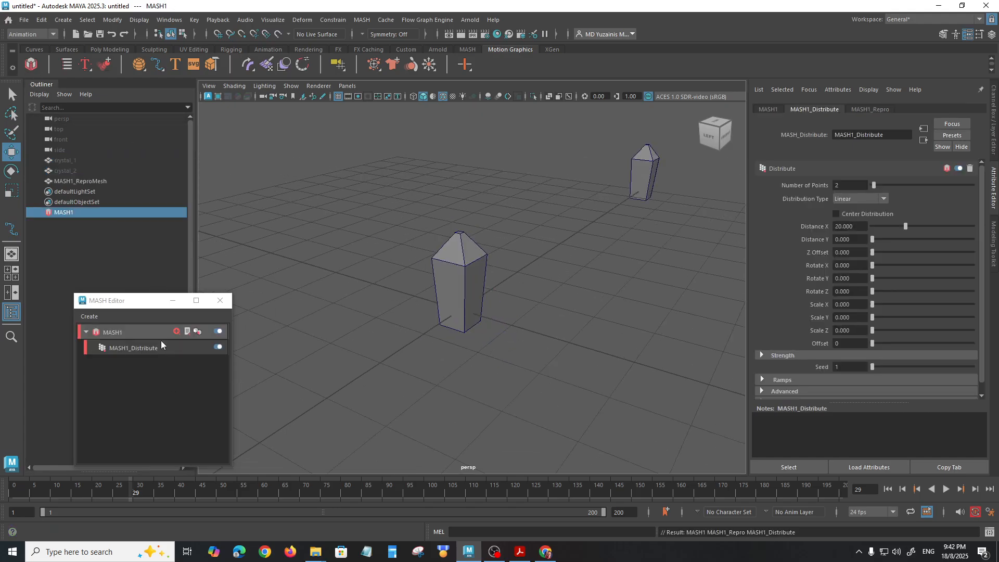
click(136, 348)
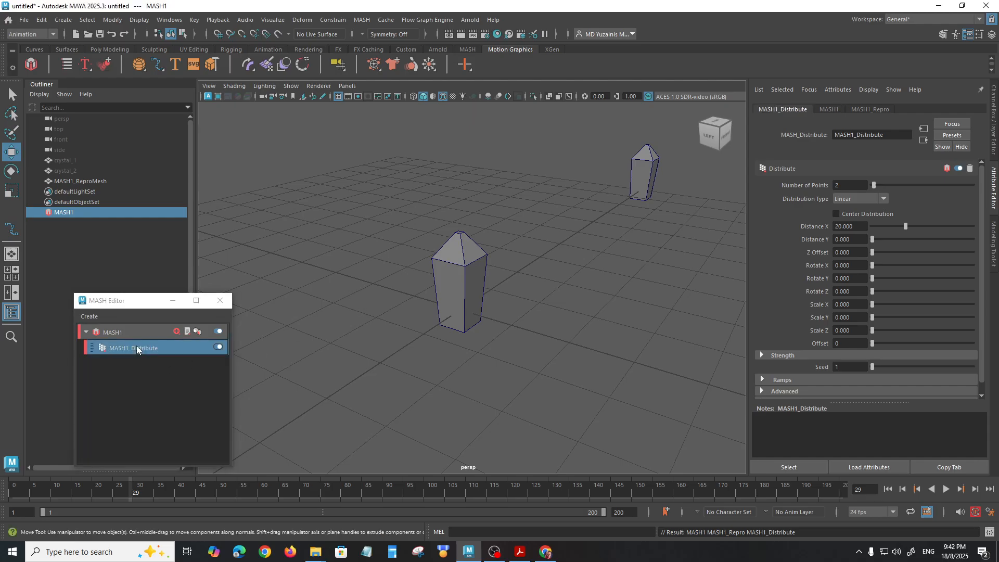
drag(875, 184, 885, 184)
alt+drag(609, 292, 534, 300)
alt+middle_drag(569, 311, 506, 333)
scroll(505, 338, down, 2)
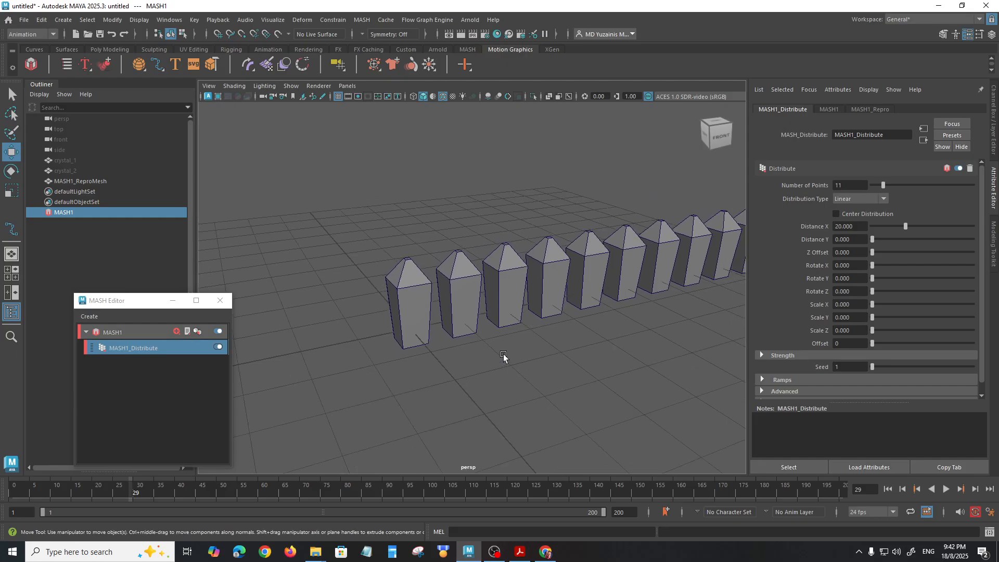
alt+drag(529, 327, 604, 315)
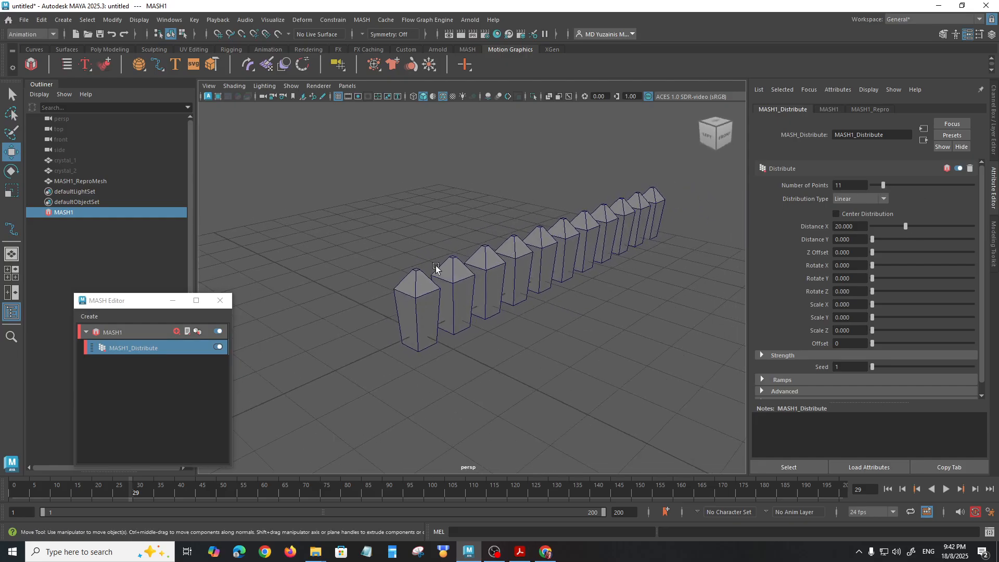
Step: Add an ID node to the MASH network, with an ID count of 2, to alternate the two crystals
click(177, 331)
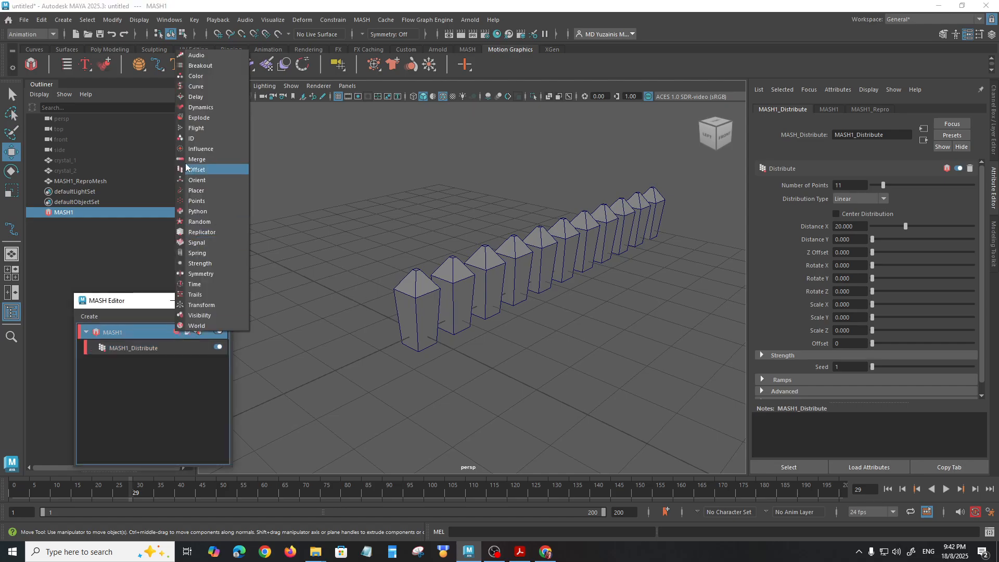
click(196, 140)
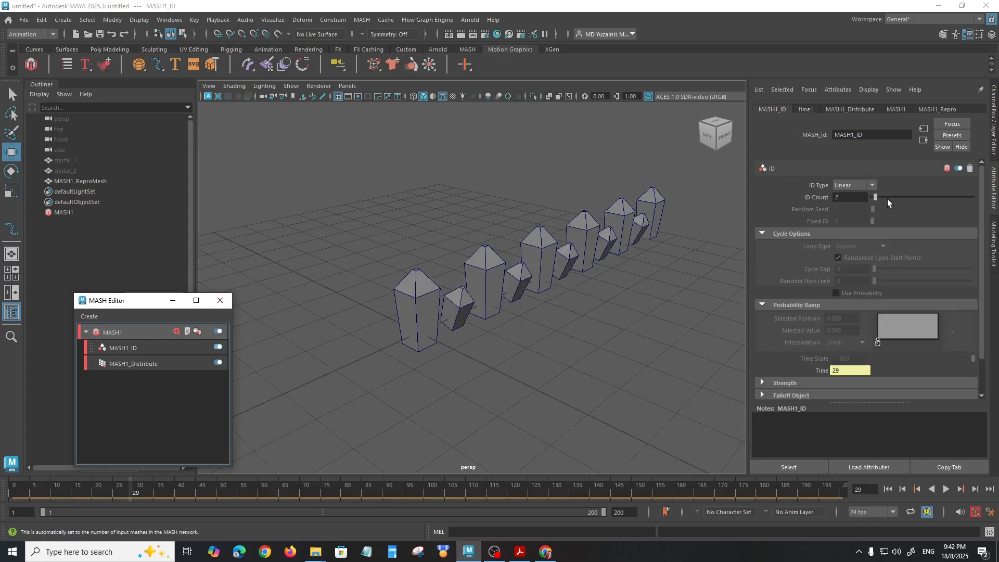
mouse_move(875, 196)
mouse_down()
mouse_move(889, 198)
mouse_move(876, 198)
mouse_up()
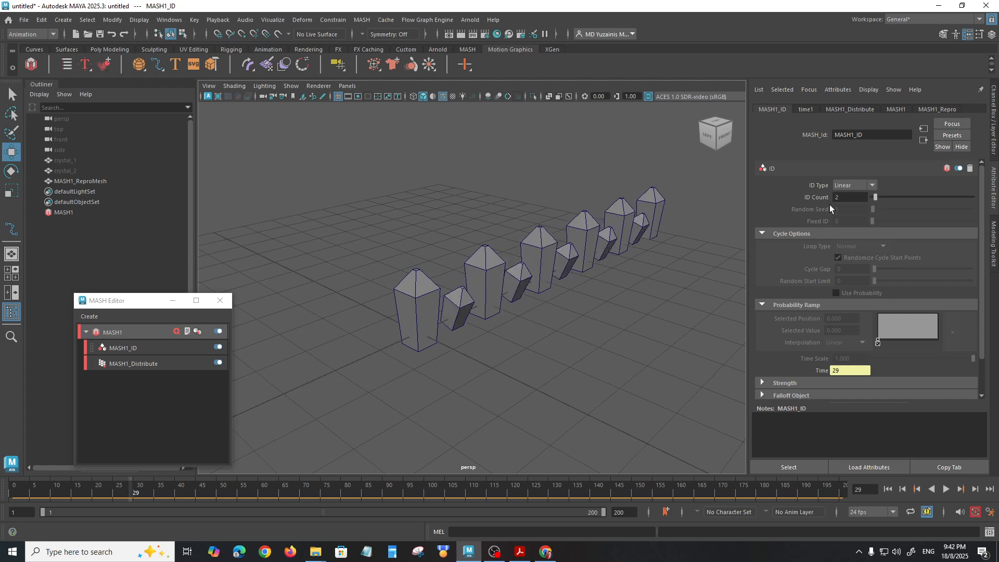
Step: Try the Random, Cycle and Fixed ID types on the ID node, then set the ID type back to Linear
click(873, 183)
click(863, 207)
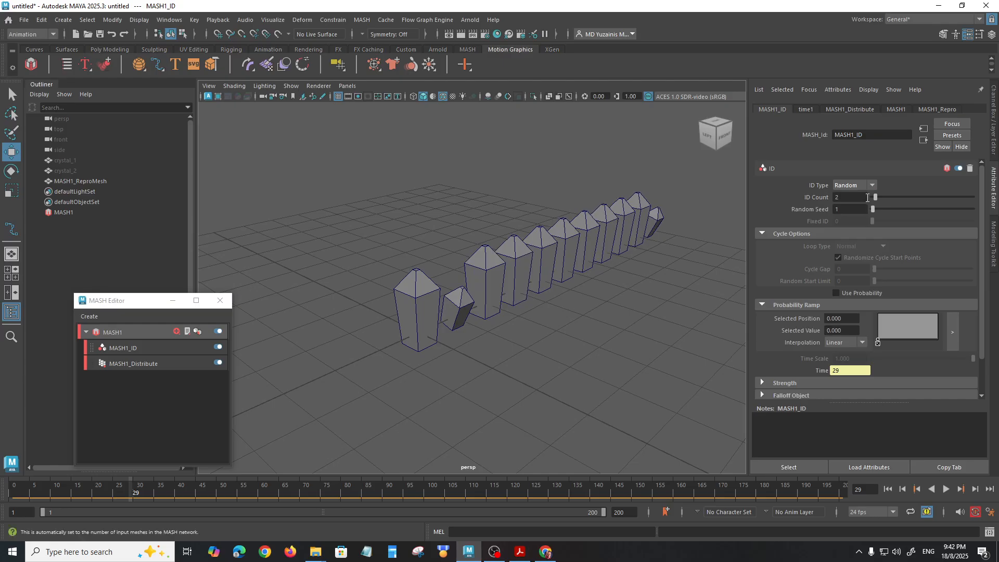
click(872, 183)
click(857, 219)
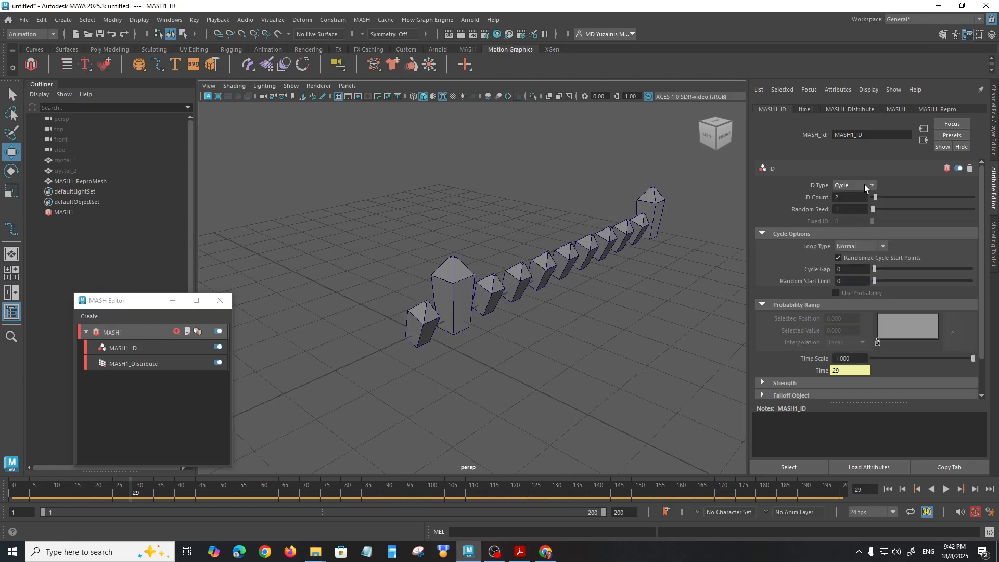
click(854, 227)
click(872, 186)
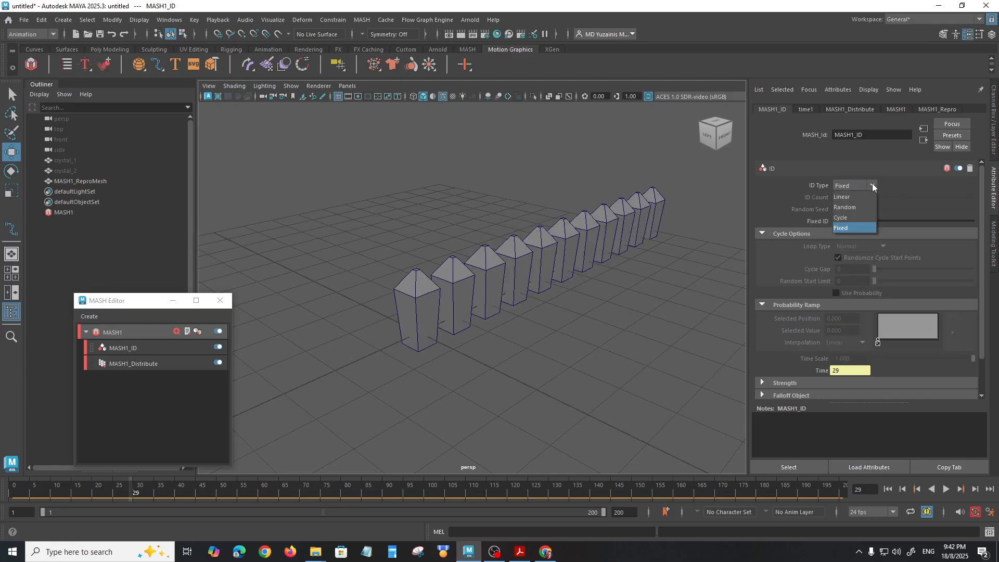
click(849, 199)
Step: Create a polygon plane under the crystals, scale it up to cover the grid, and switch it to vertex editing
alt+drag(565, 268, 536, 282)
alt+drag(536, 283, 563, 290)
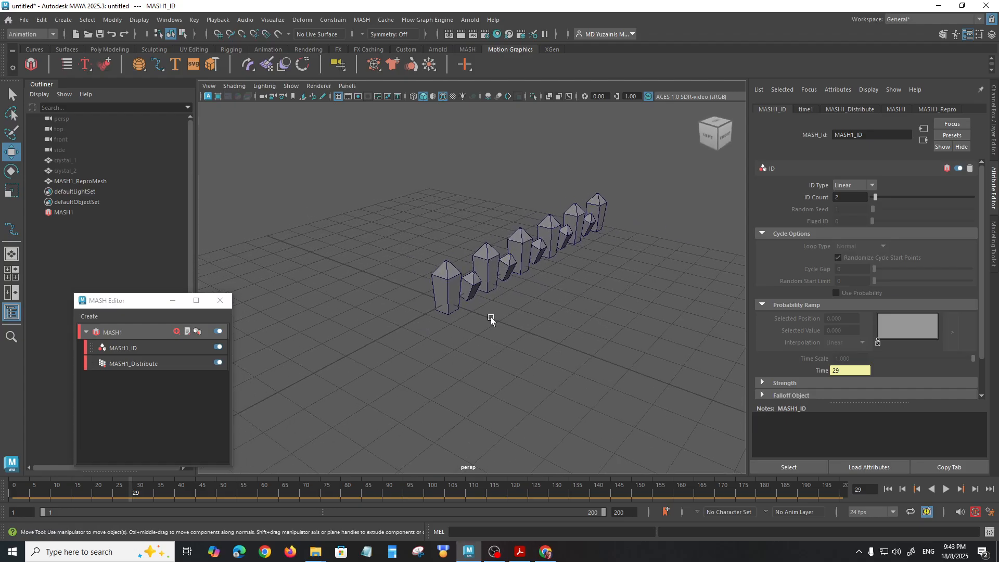
alt+drag(476, 275, 509, 280)
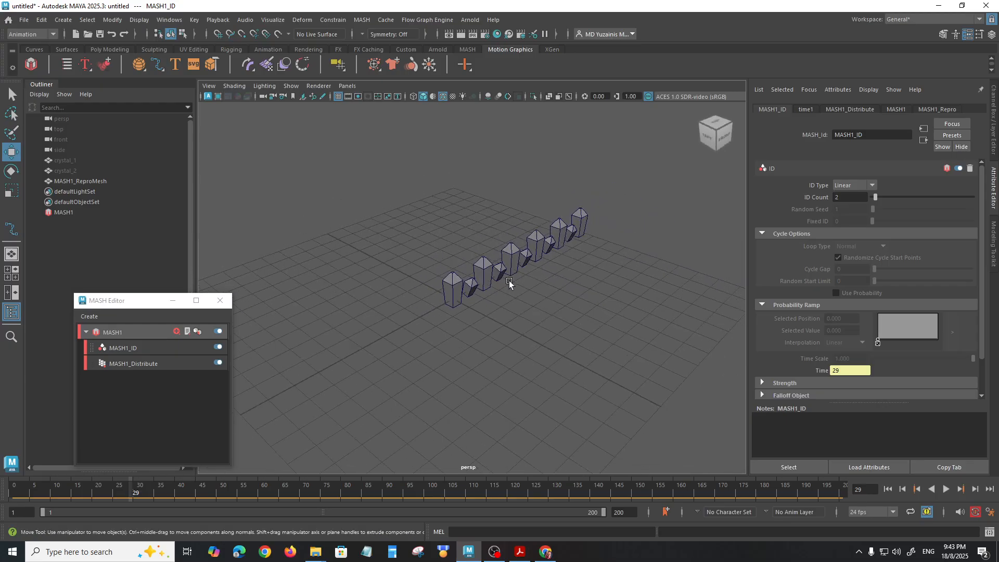
click(105, 50)
click(120, 63)
alt+drag(453, 325, 477, 350)
key(r)
drag(454, 299, 370, 301)
right_drag(370, 301, 321, 248)
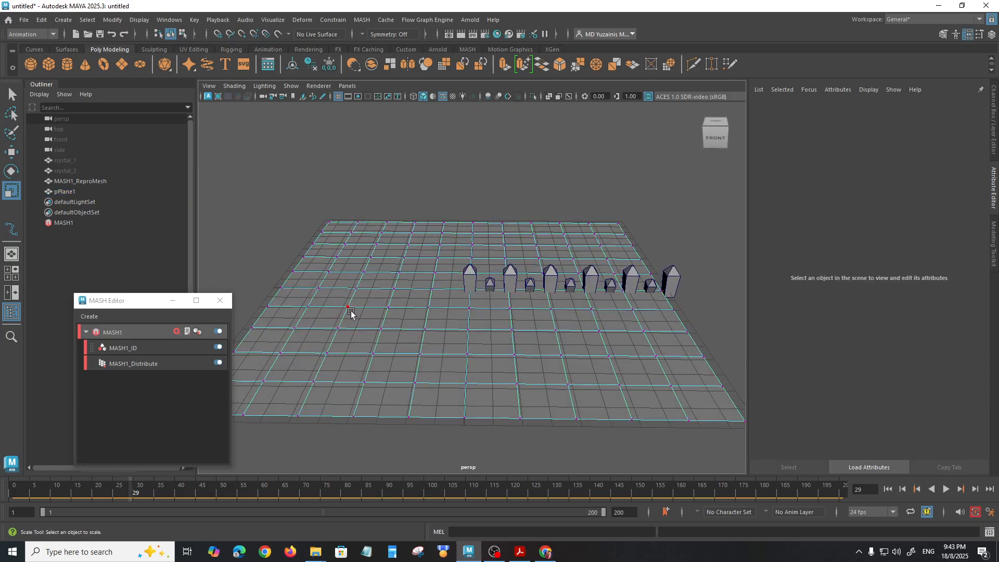
Step: Enable soft selection and raise one vertex area on the plane's left side and one near its back right
key(b)
click(347, 309)
key(b)
drag(347, 308, 341, 263)
key(w)
click(536, 245)
drag(546, 234, 547, 219)
Step: Lower the plane's soft-selected vertices at the front right and front centre to form shallow dips
click(659, 361)
drag(662, 329, 662, 340)
click(513, 353)
drag(517, 335, 517, 346)
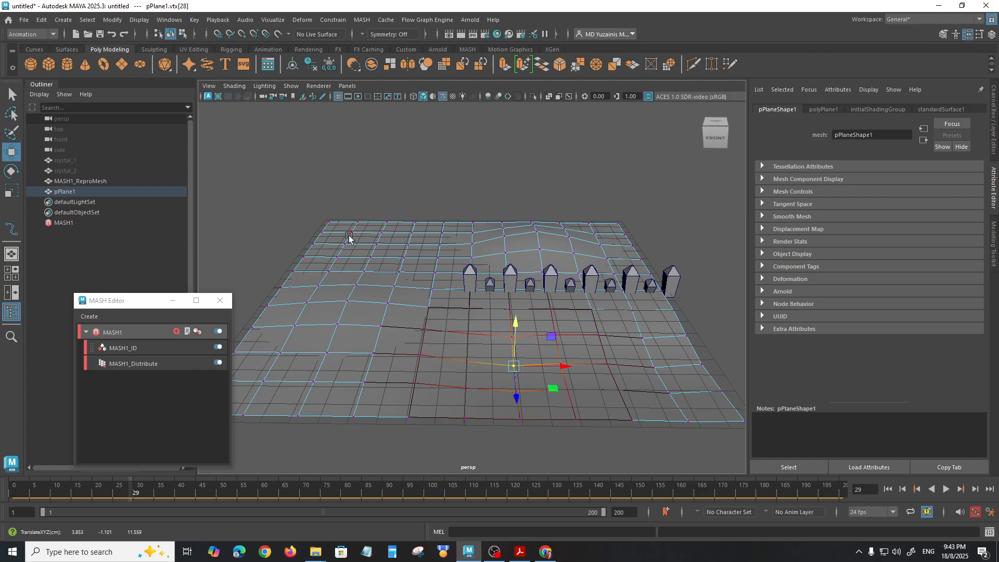
Step: Raise the plane's back-left vertex area, return to object mode, and deselect the plane
click(349, 236)
drag(346, 178, 345, 167)
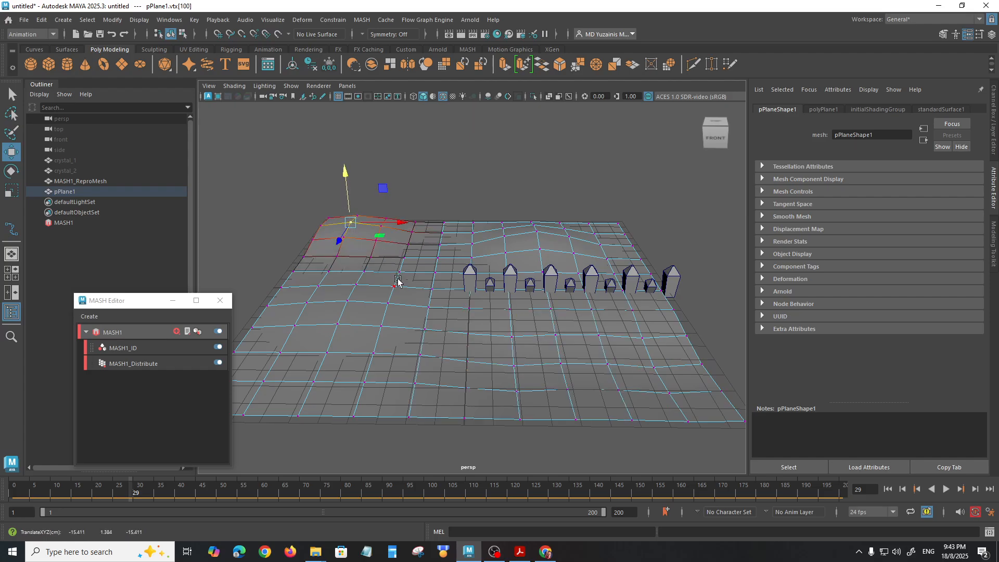
right_drag(424, 293, 463, 228)
alt+drag(446, 276, 533, 283)
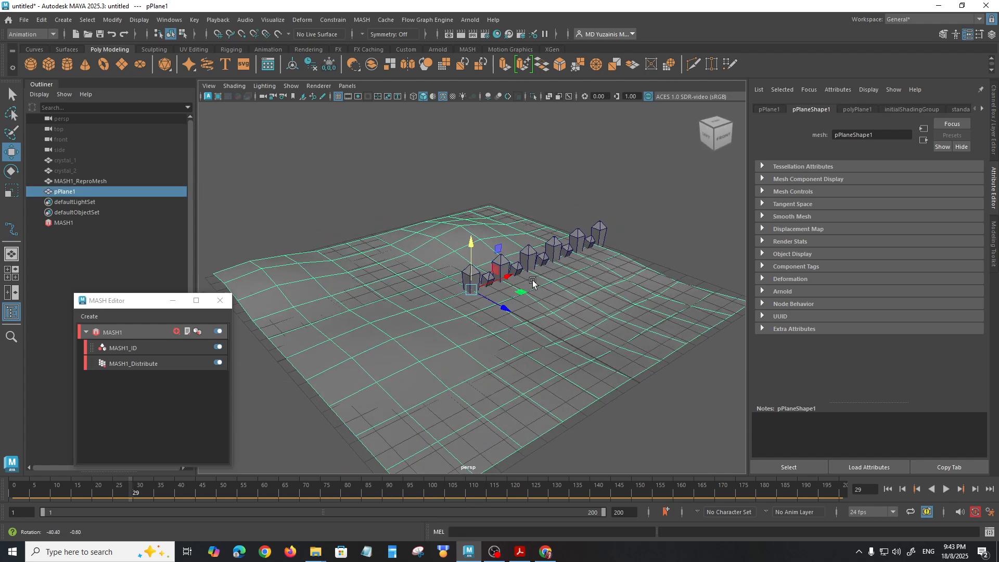
click(649, 234)
Step: Set the MASH Distribute node's distribution type to Mesh
alt+drag(547, 331, 508, 330)
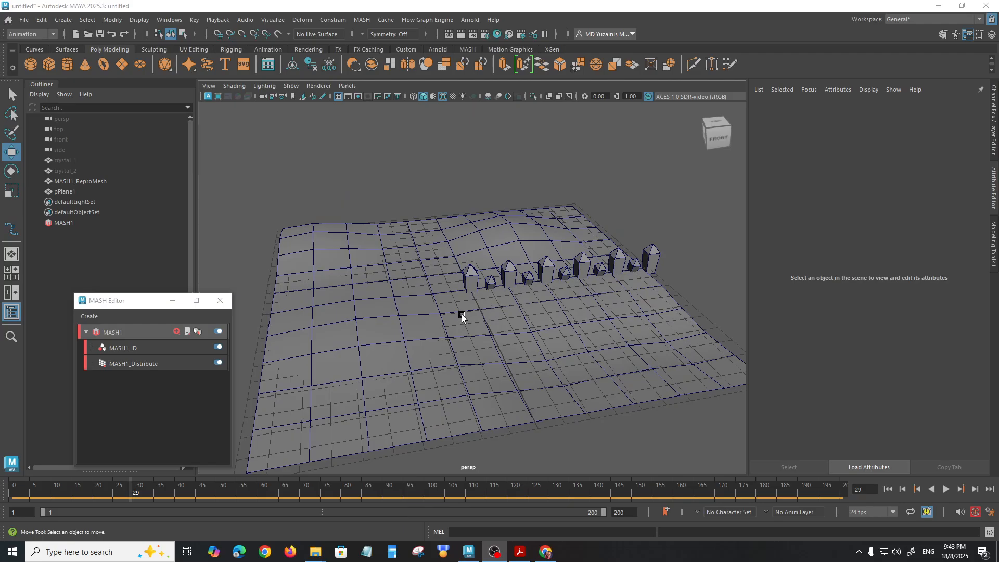
alt+drag(522, 312, 444, 343)
scroll(440, 343, down, 2)
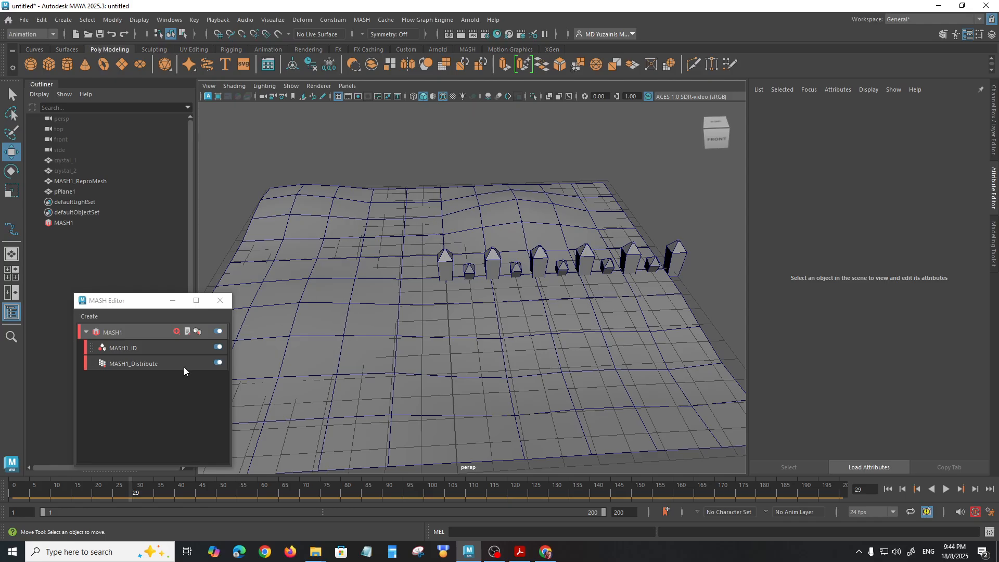
click(146, 365)
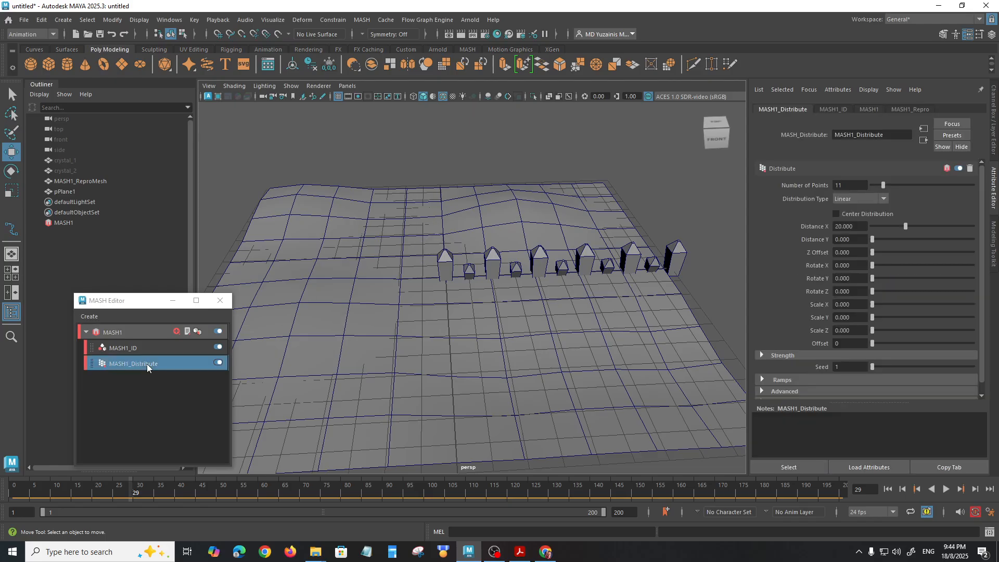
click(858, 200)
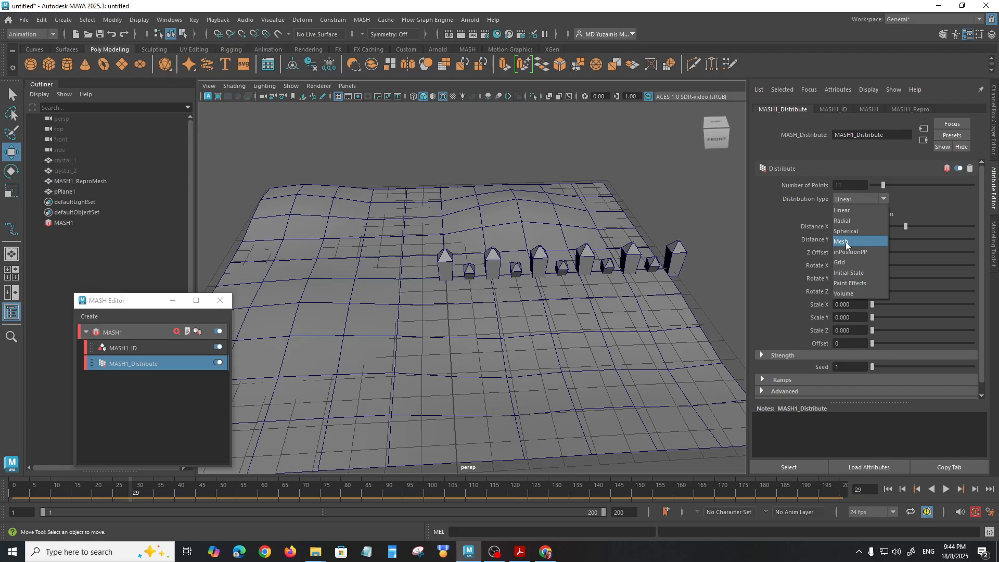
click(845, 242)
alt+drag(535, 297, 578, 295)
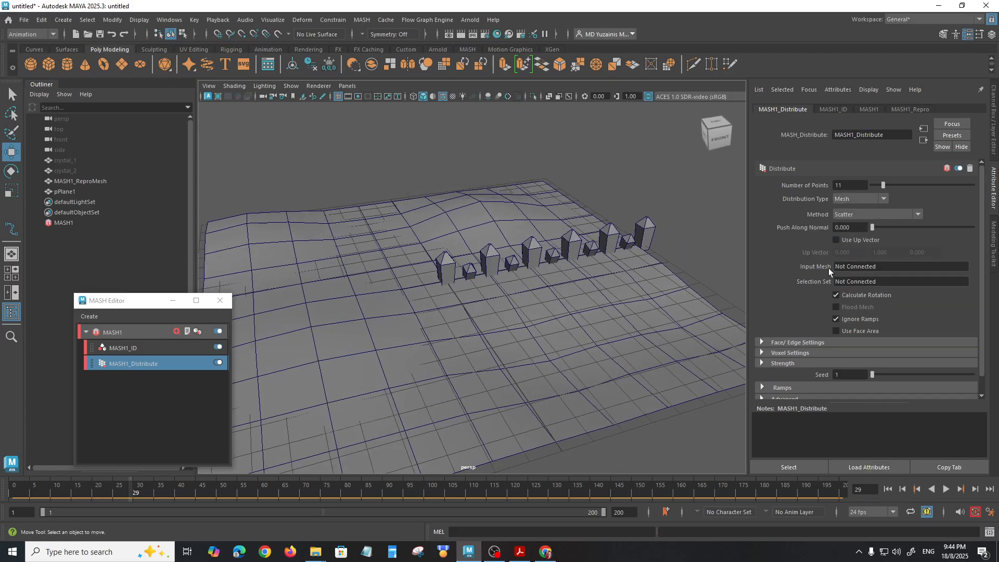
Step: Rename the uneven plane as ground
click(380, 367)
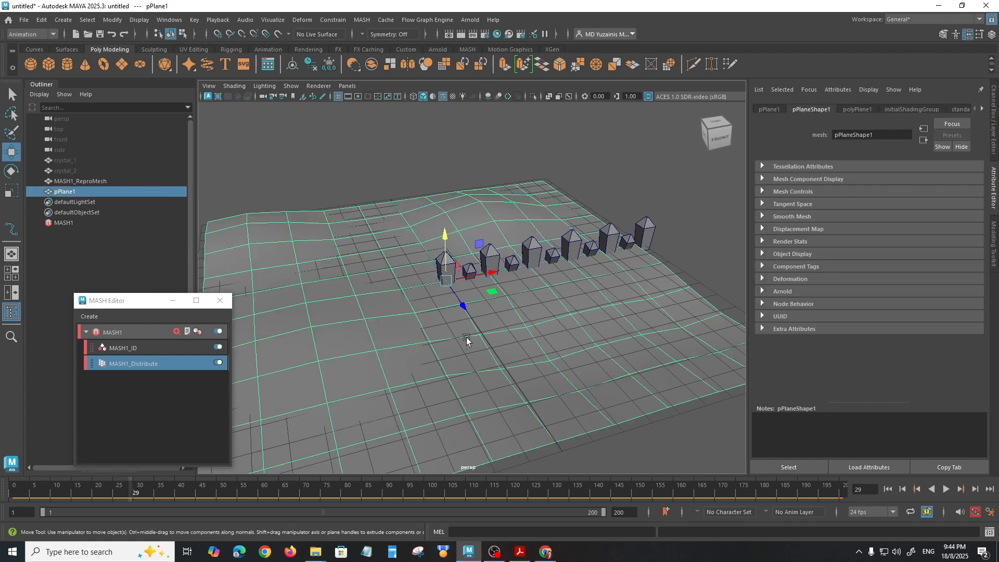
double_click(64, 192)
text(g)
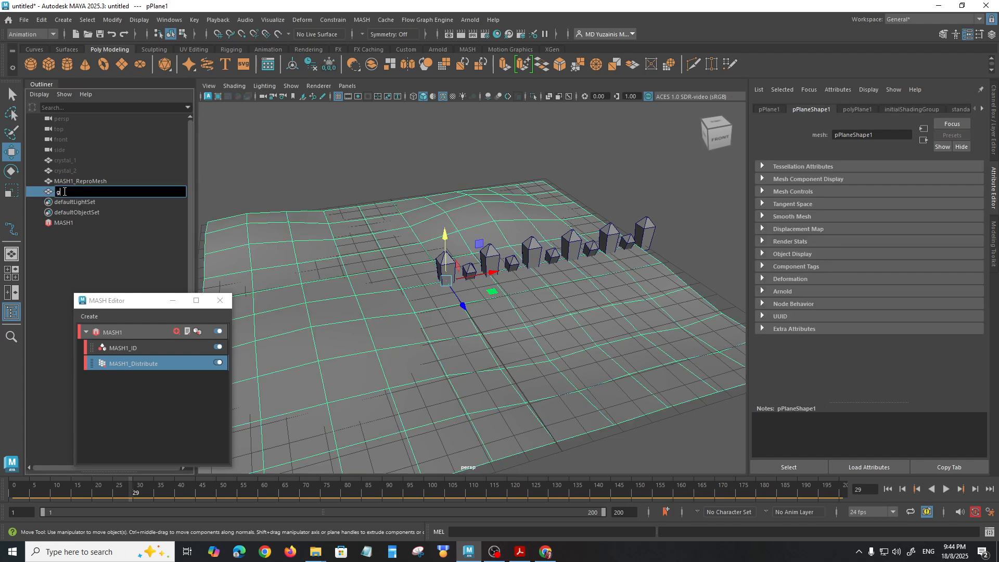
text(round)
key(Return)
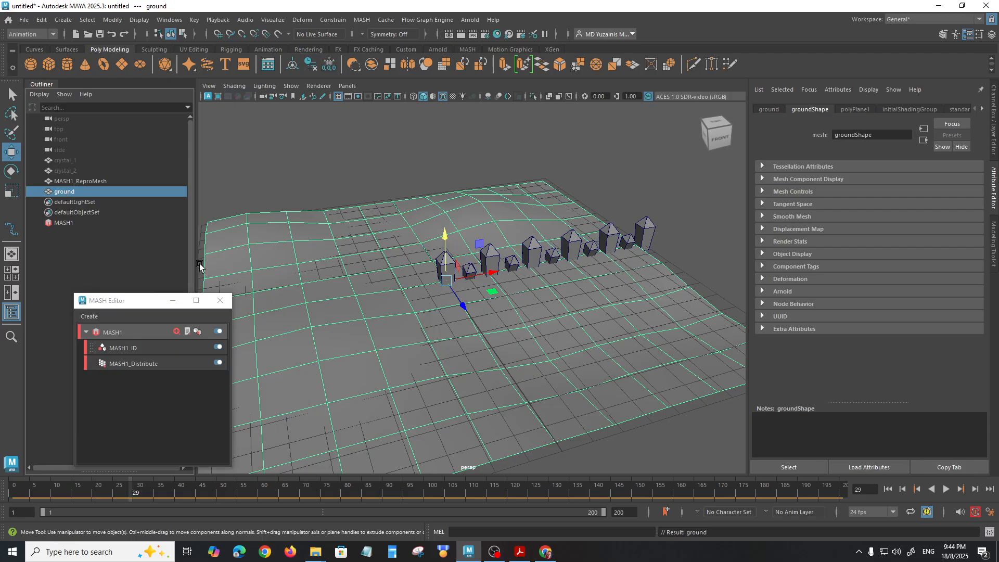
Step: Connect ground as the Distribute node's input mesh and increase the number of points to 37
click(151, 364)
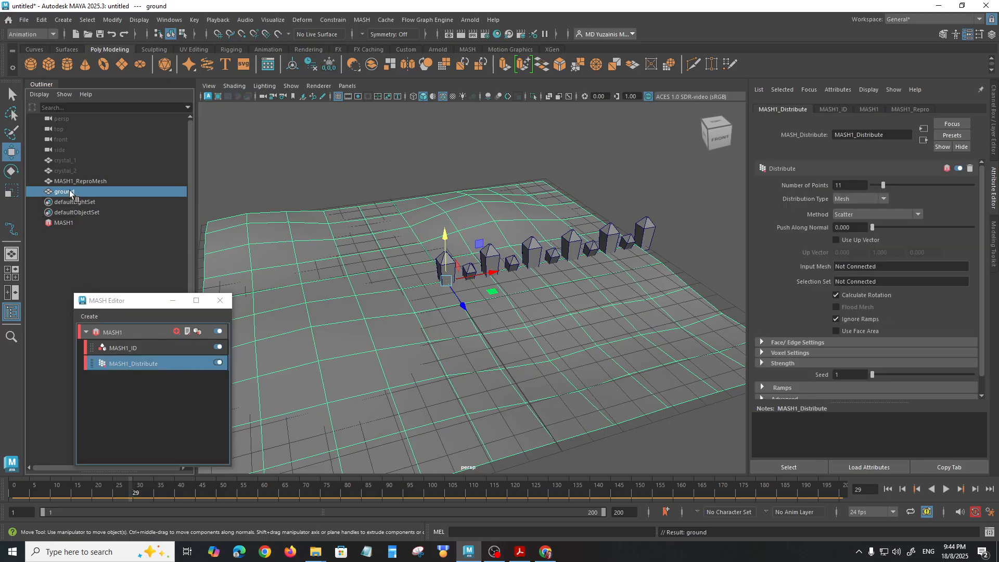
middle_drag(64, 192, 855, 265)
alt+drag(521, 260, 454, 268)
drag(883, 186, 909, 190)
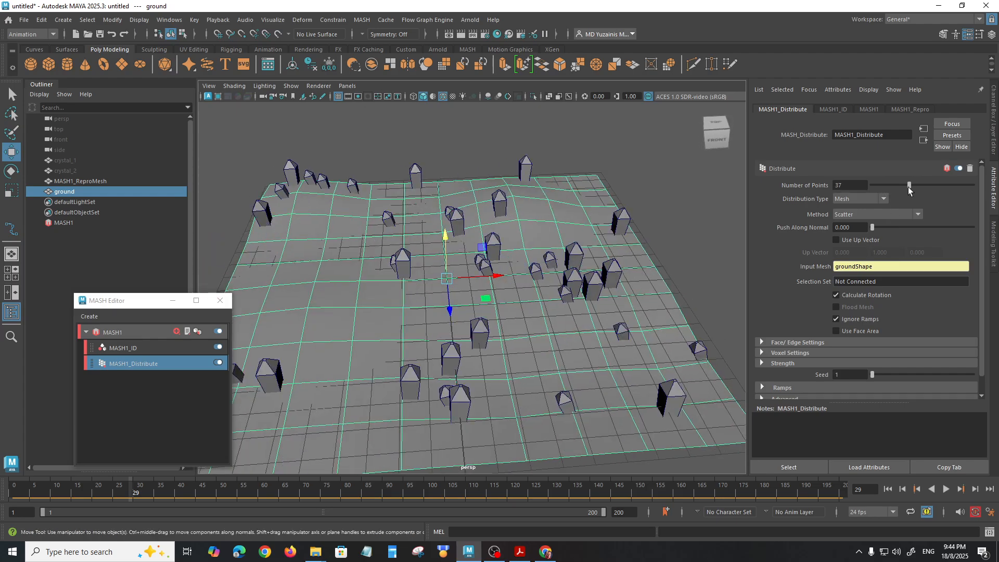
Step: Set the mesh distribution method to Vertex and reduce the number of points to 25
click(853, 215)
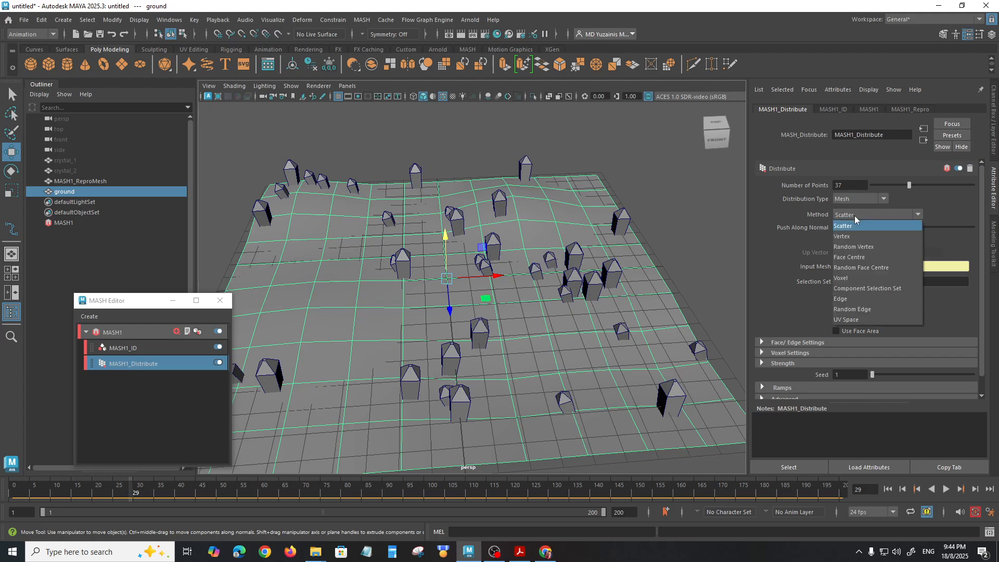
click(854, 234)
alt+drag(489, 293, 462, 297)
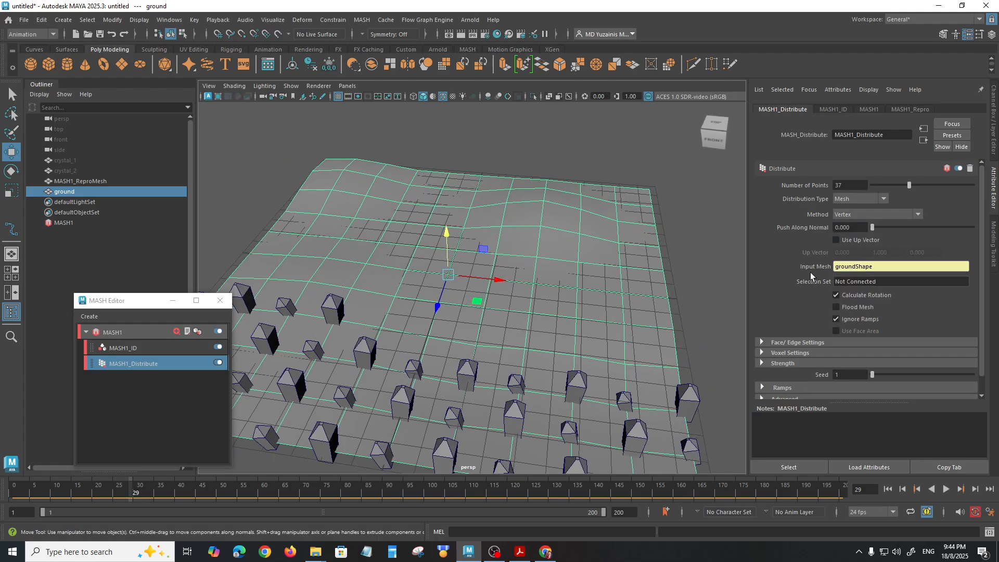
mouse_move(910, 186)
mouse_down()
mouse_move(936, 188)
mouse_move(896, 187)
mouse_up()
click(881, 200)
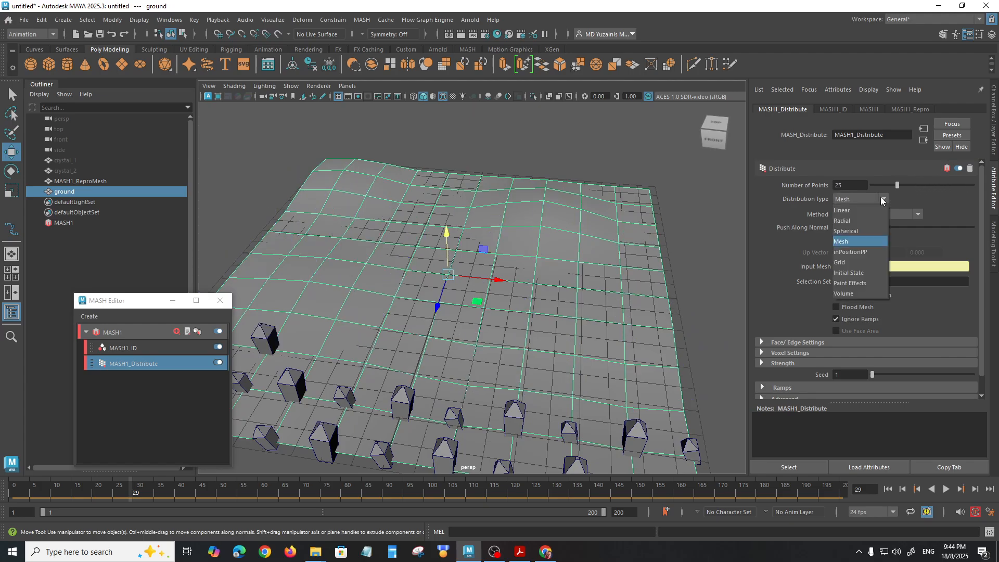
click(880, 196)
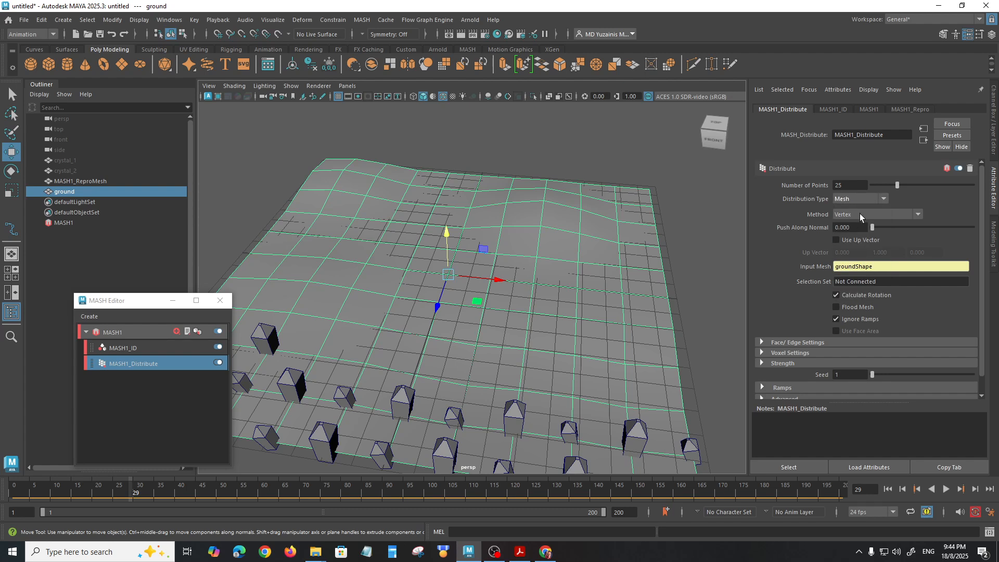
Step: Try the Random Vertex distribution method, then set the method to Face Centre
click(861, 214)
click(873, 247)
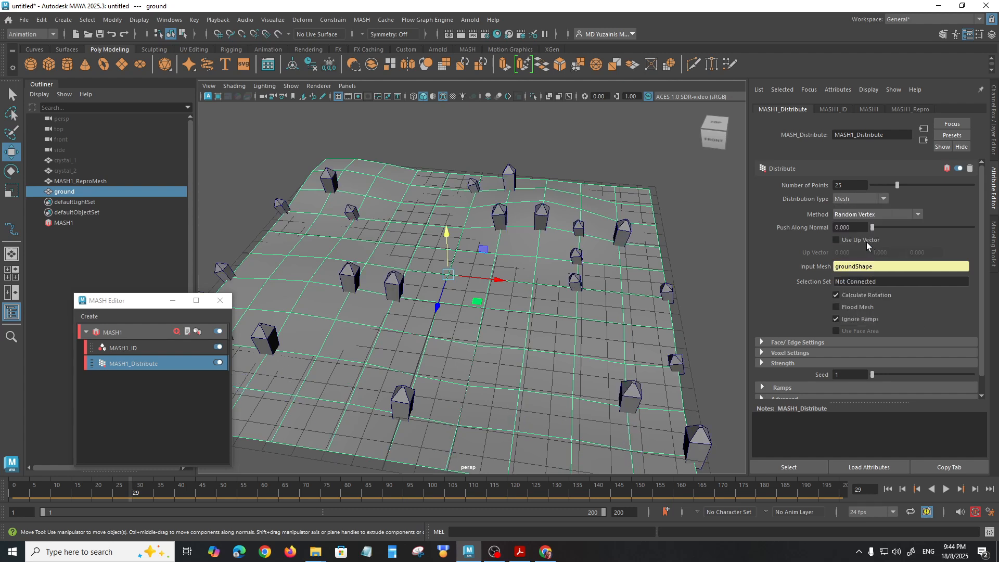
click(885, 215)
click(883, 260)
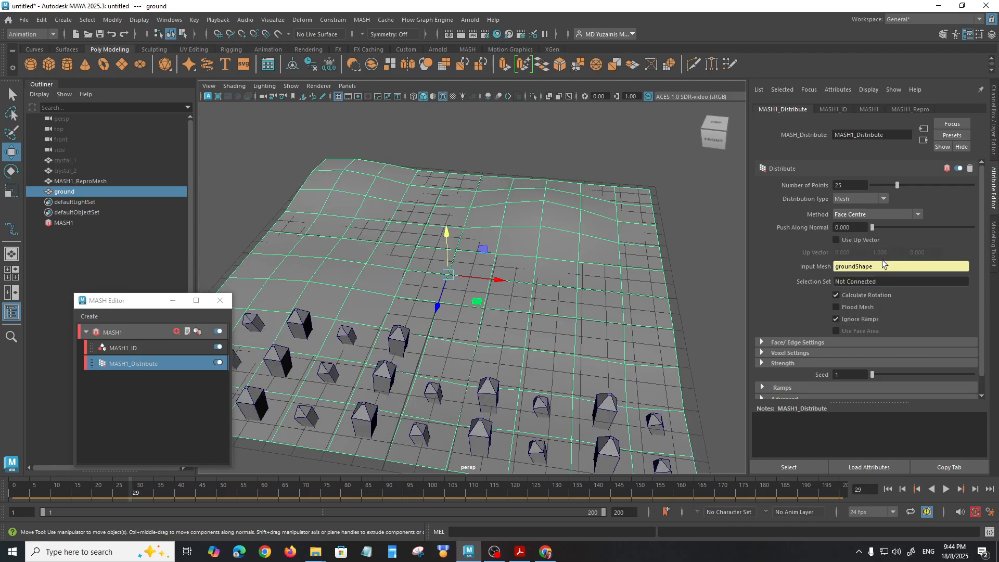
Step: Try pushing the face-centred crystals 0.229 along the normal, then try the Component Selection Set distribution method
alt+middle_drag(586, 357, 581, 340)
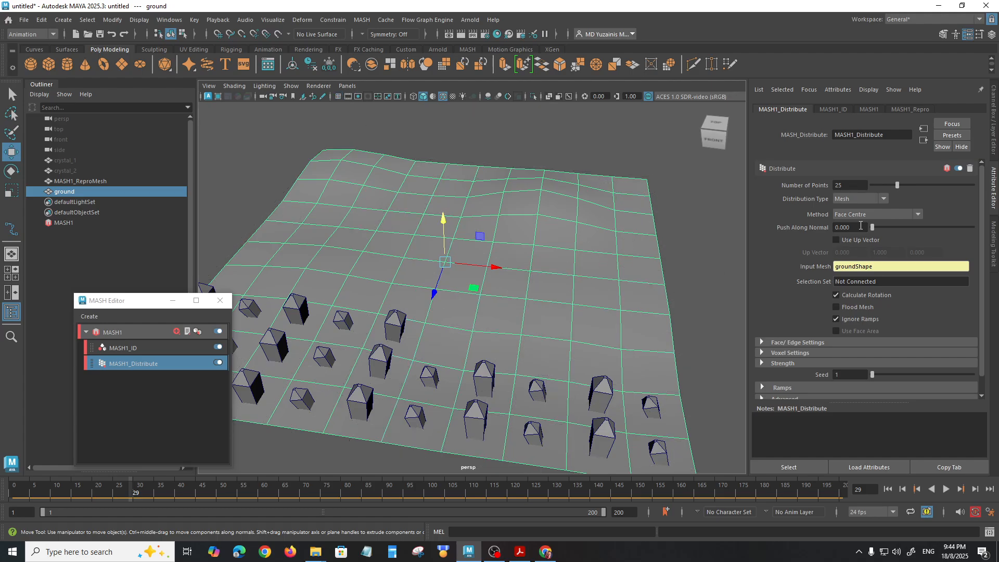
drag(872, 229, 883, 249)
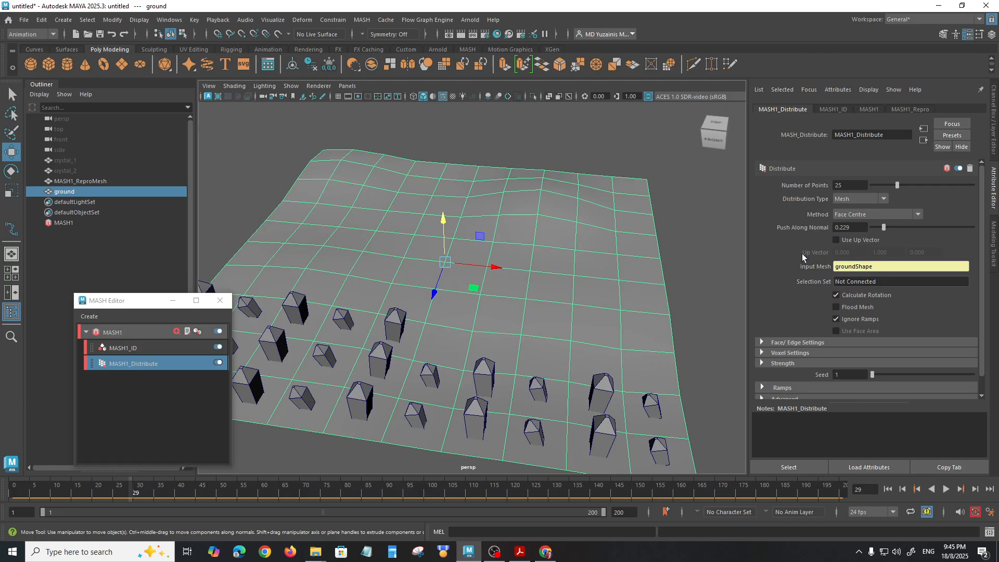
click(856, 215)
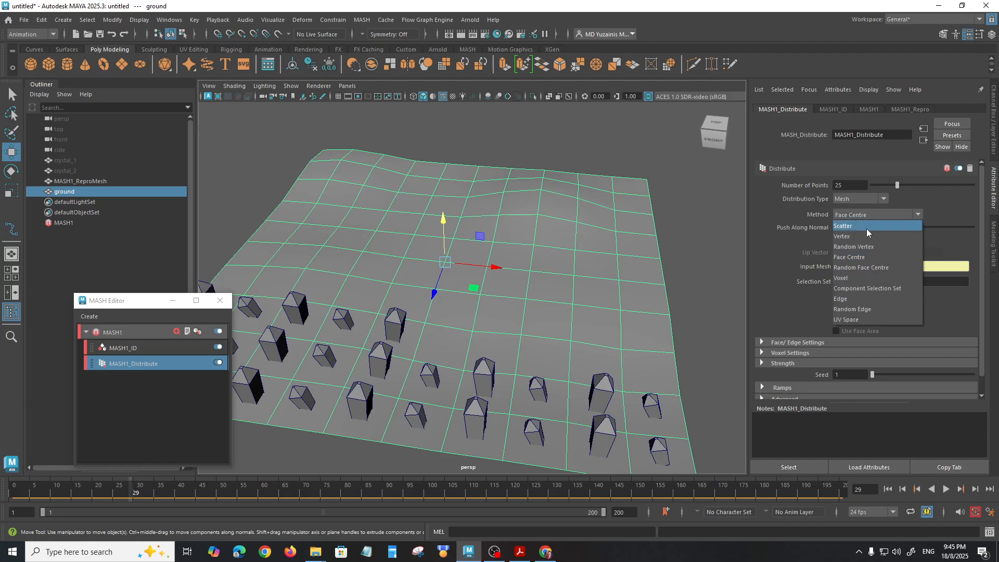
click(860, 289)
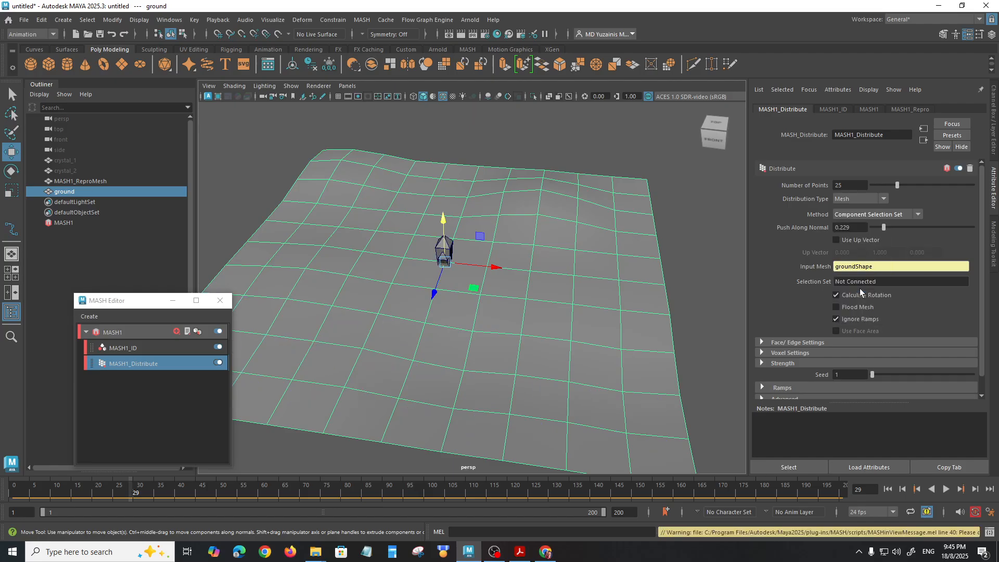
Step: Set the mesh distribution method to Scatter and Push Along Normal to 0
click(876, 214)
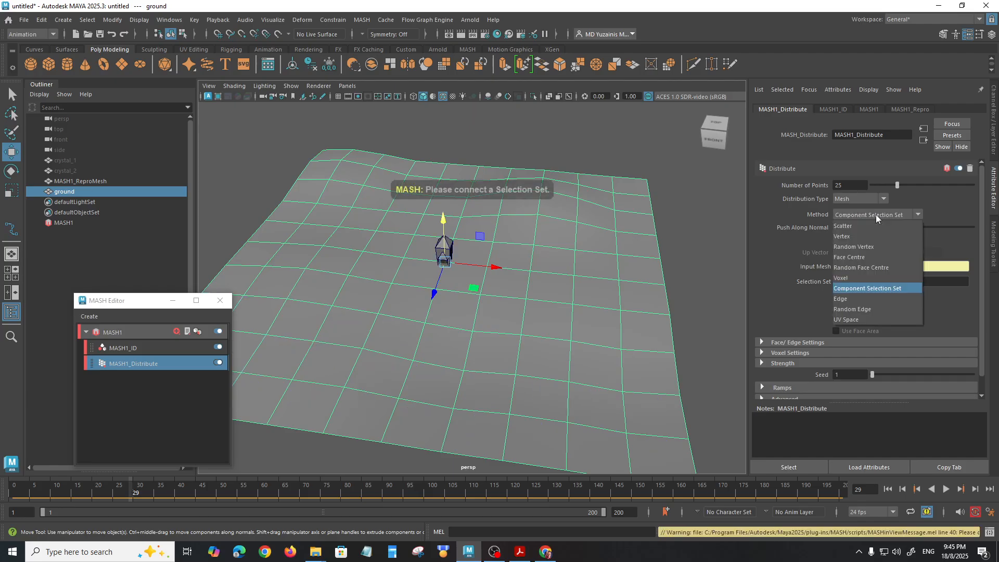
click(856, 229)
alt+drag(624, 289, 619, 254)
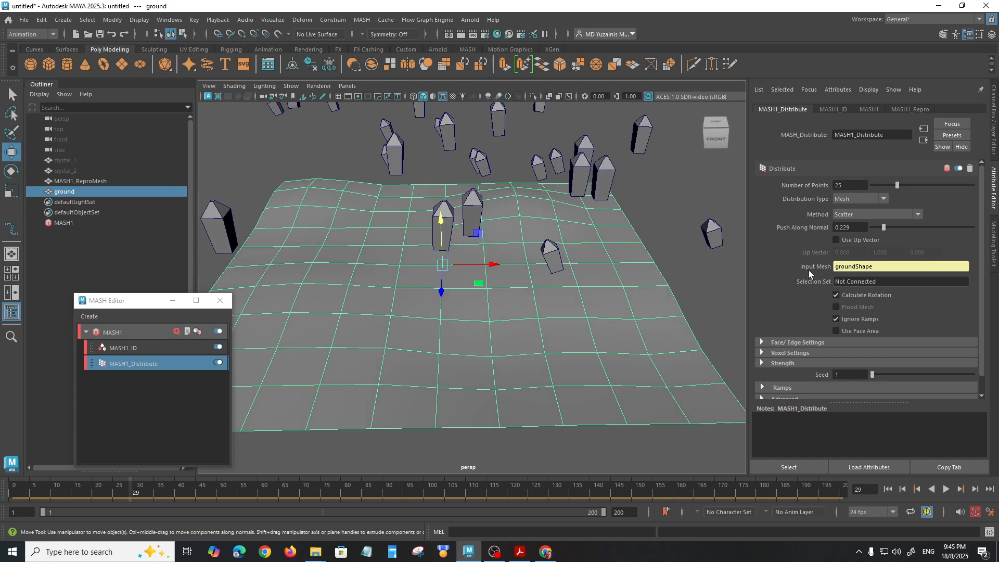
drag(885, 233, 854, 234)
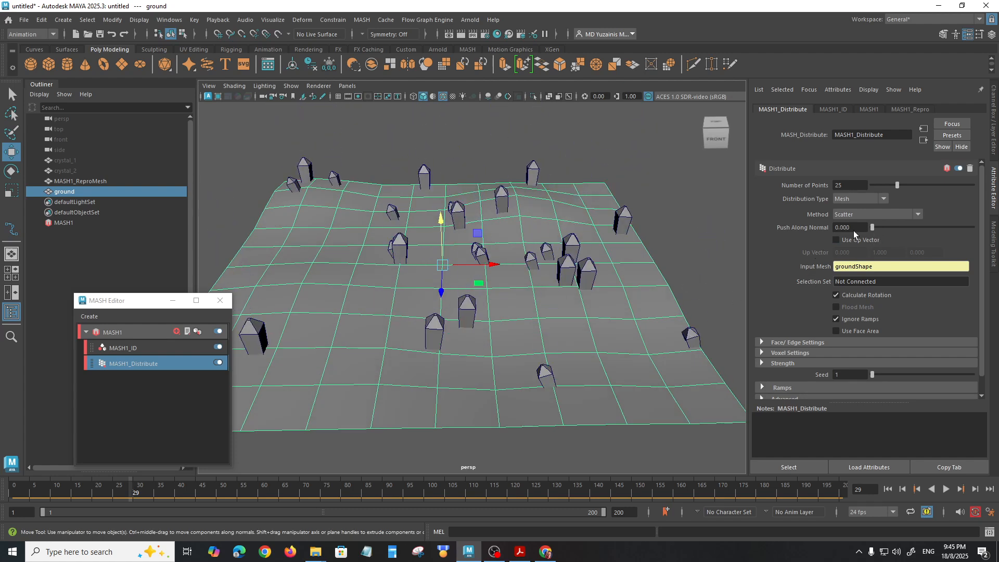
alt+drag(503, 316, 514, 333)
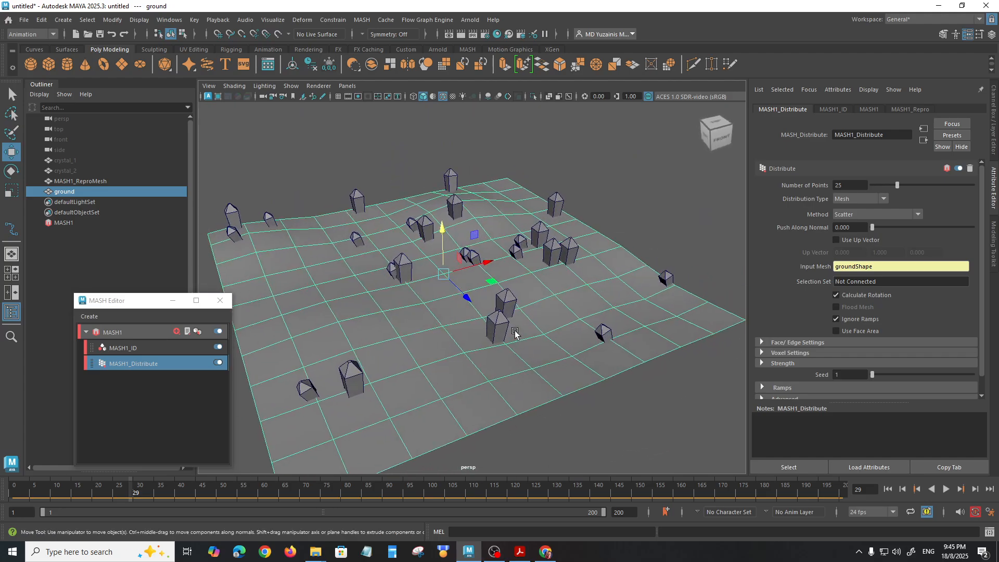
Step: Try 41 scattered points and look over the Distribute node's Face/Edge Settings
drag(897, 185, 914, 191)
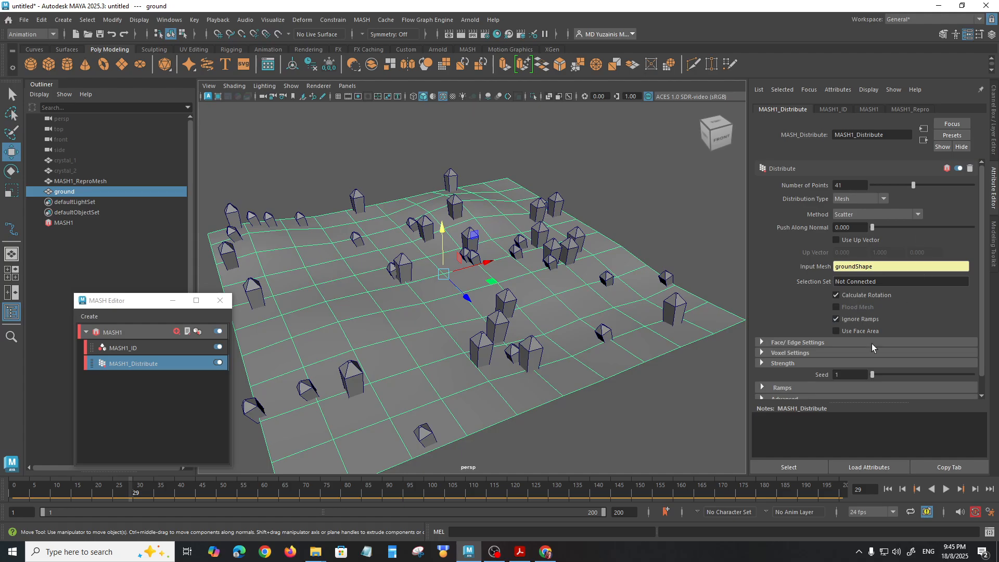
scroll(798, 323, down, 2)
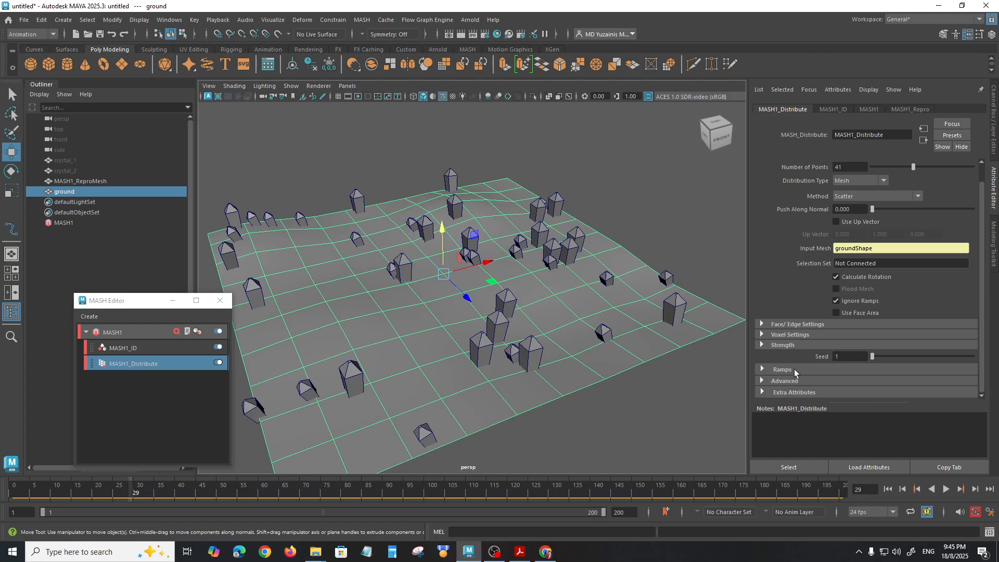
click(805, 323)
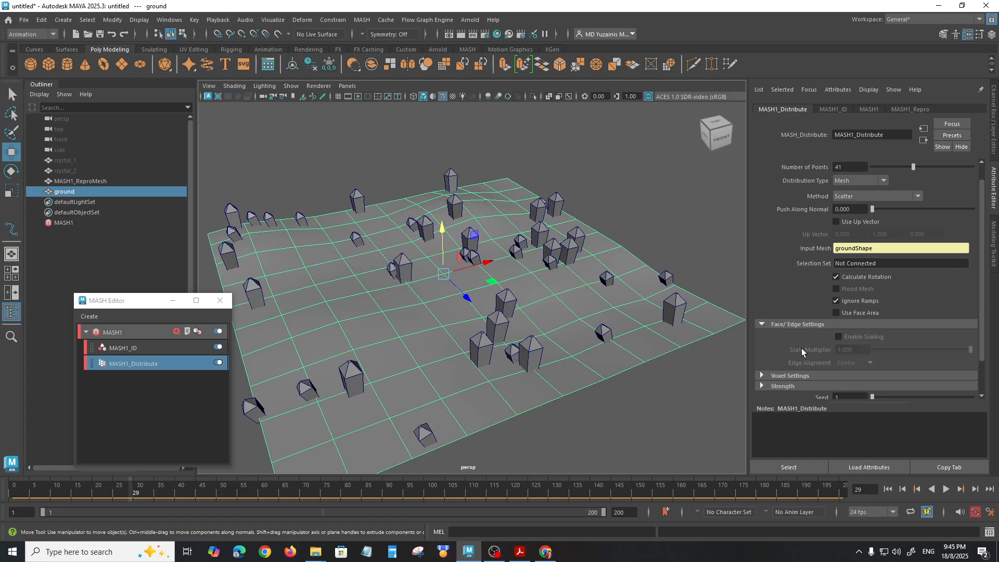
scroll(802, 349, down, 3)
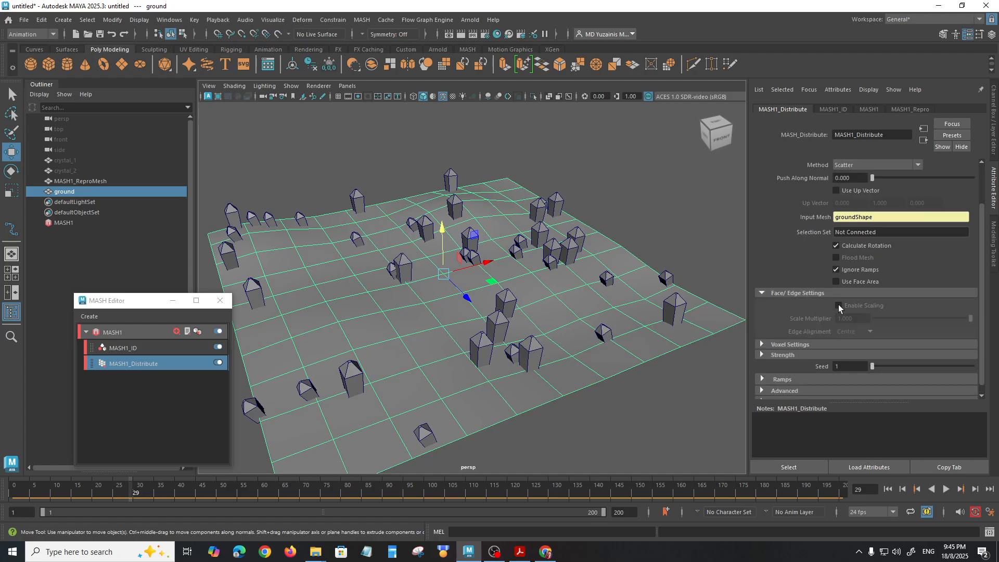
click(798, 293)
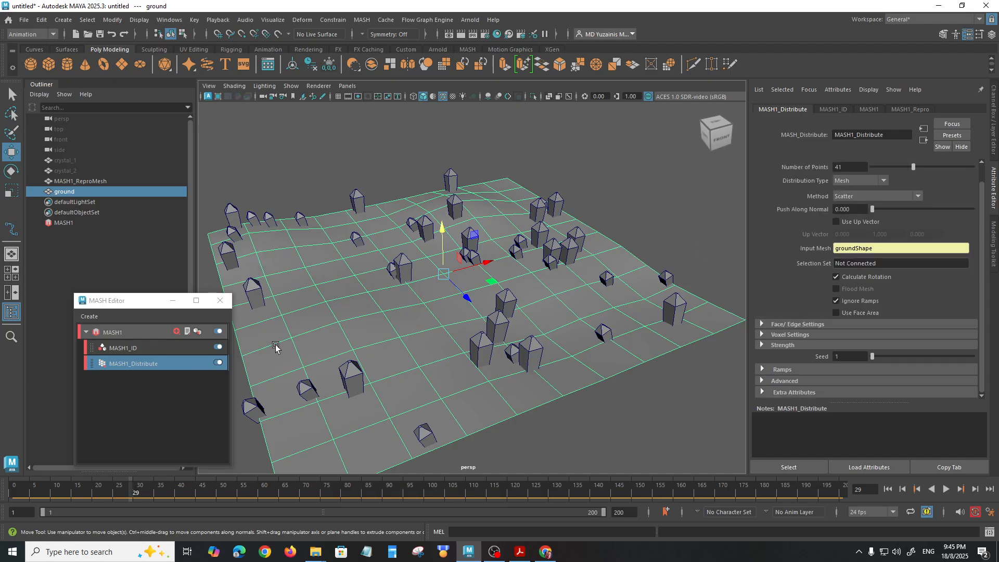
Step: Add a Random node to the MASH1 network and set its Rotation Z to 18.947
click(176, 331)
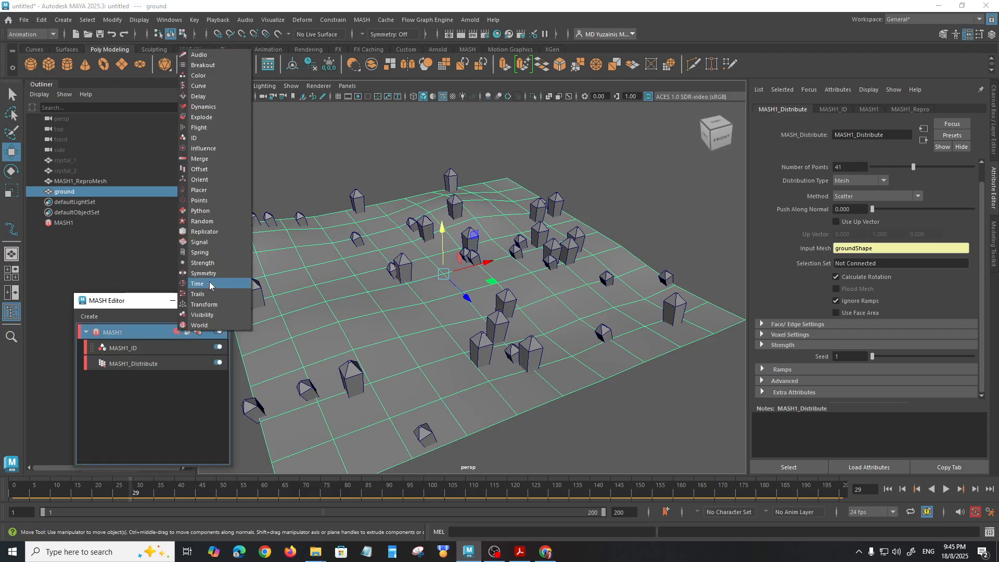
click(203, 221)
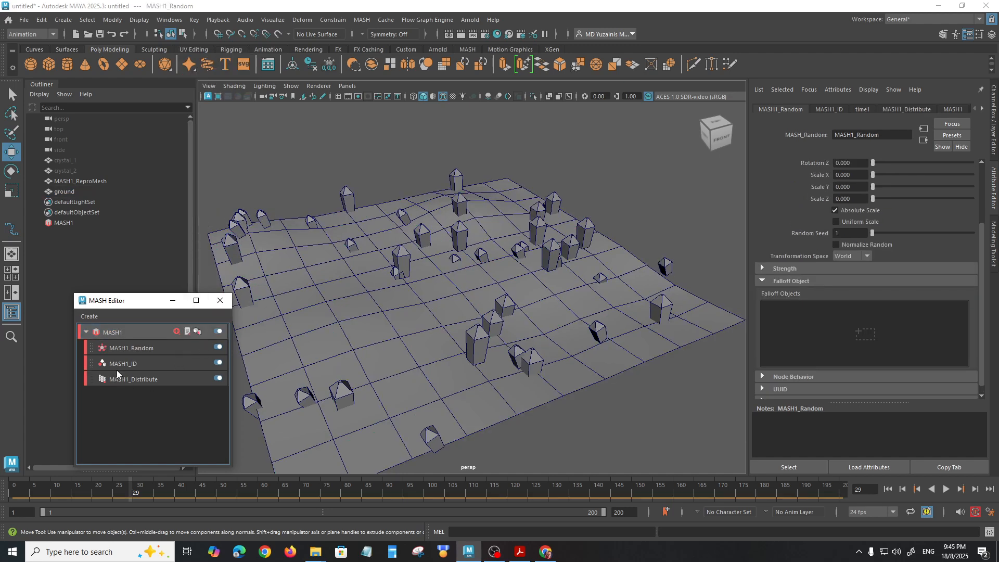
click(141, 349)
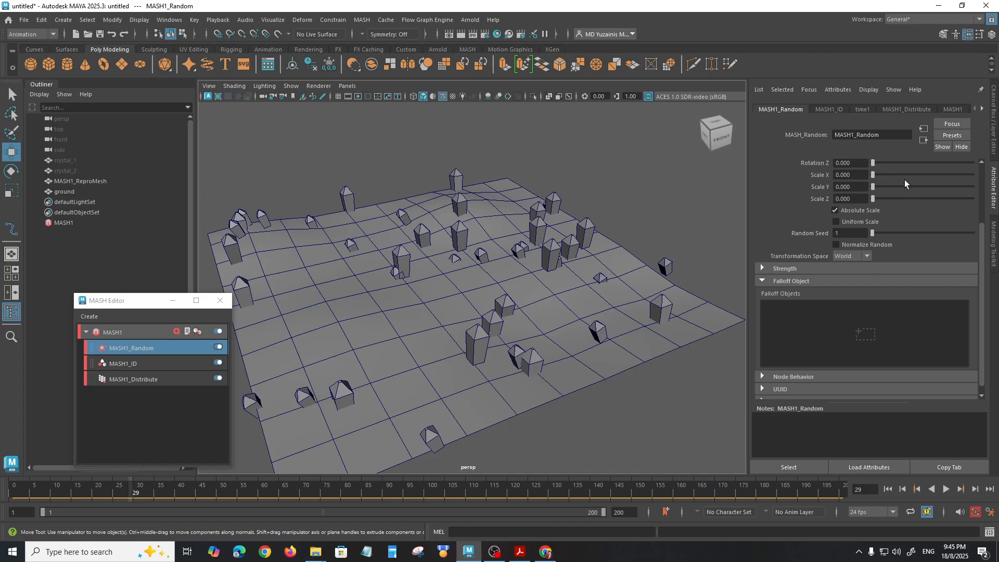
mouse_move(873, 164)
mouse_down()
mouse_move(895, 168)
mouse_move(872, 167)
mouse_move(882, 171)
mouse_up()
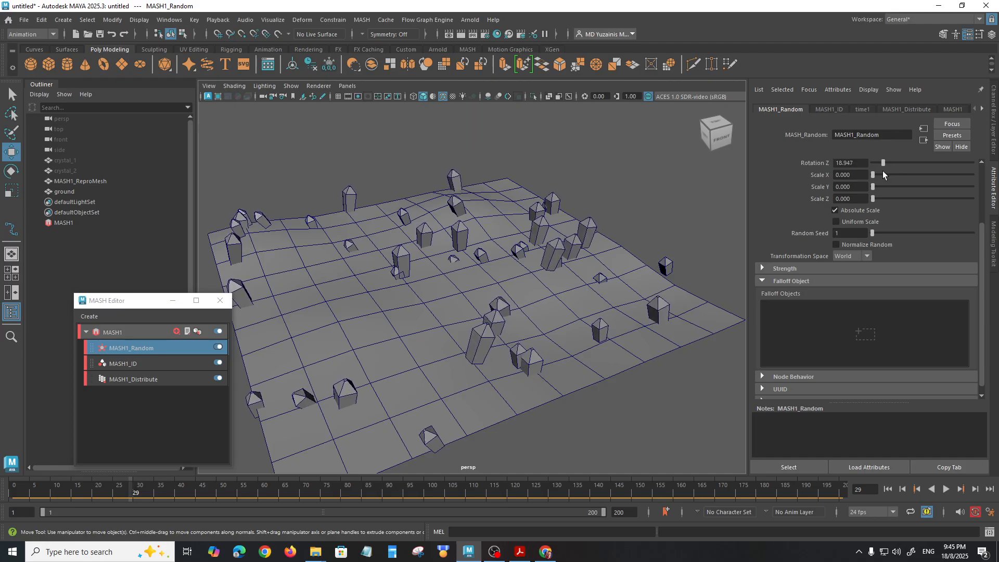
Step: Set the Random node's Position Z to 0.737 and Position Y to 0.263
drag(984, 239, 981, 153)
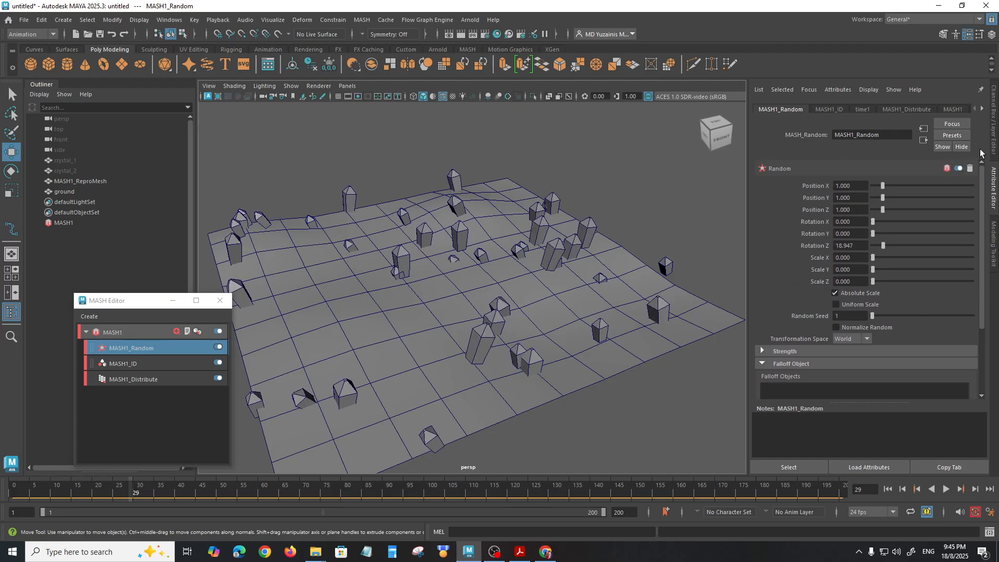
mouse_move(882, 198)
mouse_down()
mouse_move(894, 198)
mouse_move(881, 205)
mouse_up()
alt+drag(678, 285, 470, 342)
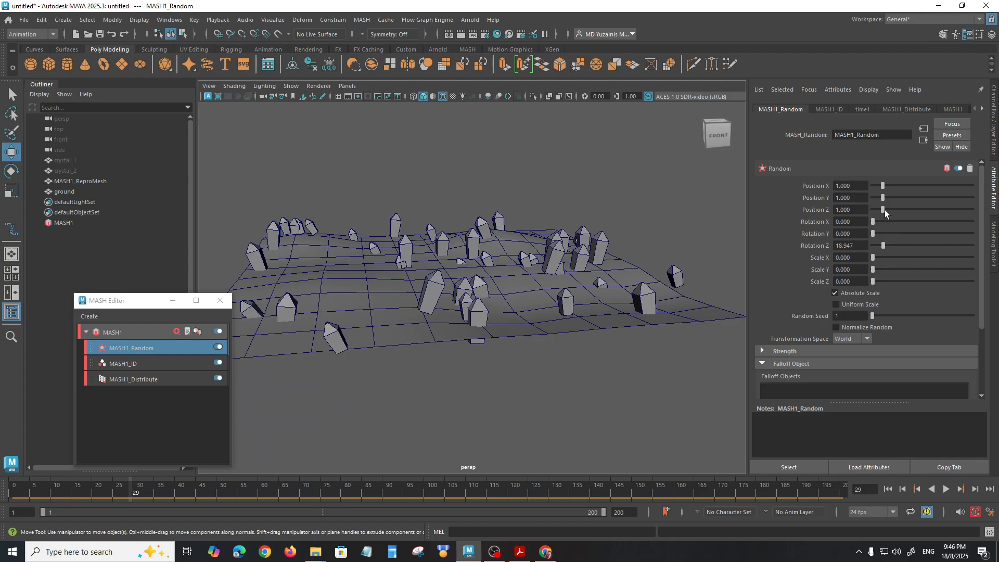
drag(892, 212, 880, 213)
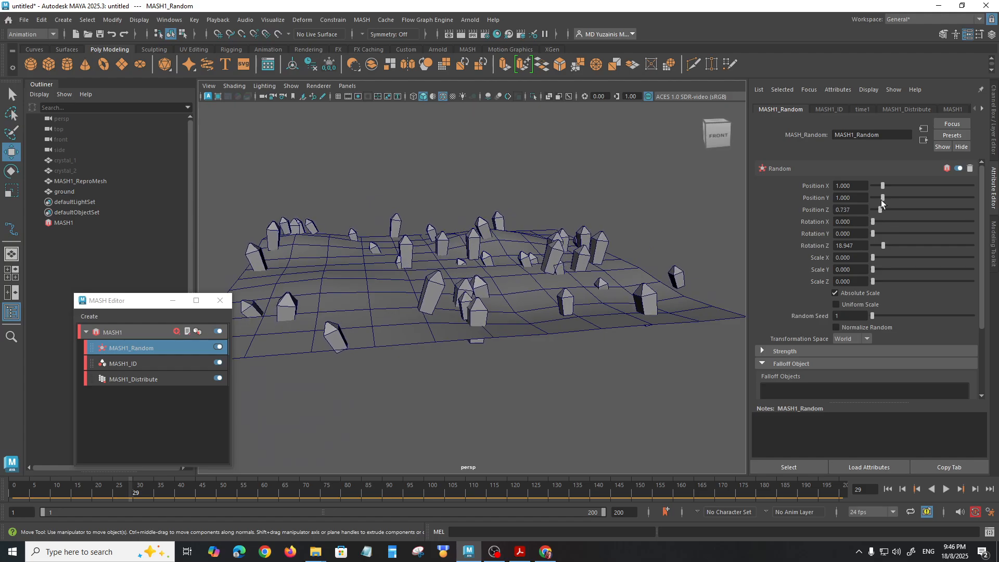
drag(883, 197, 876, 201)
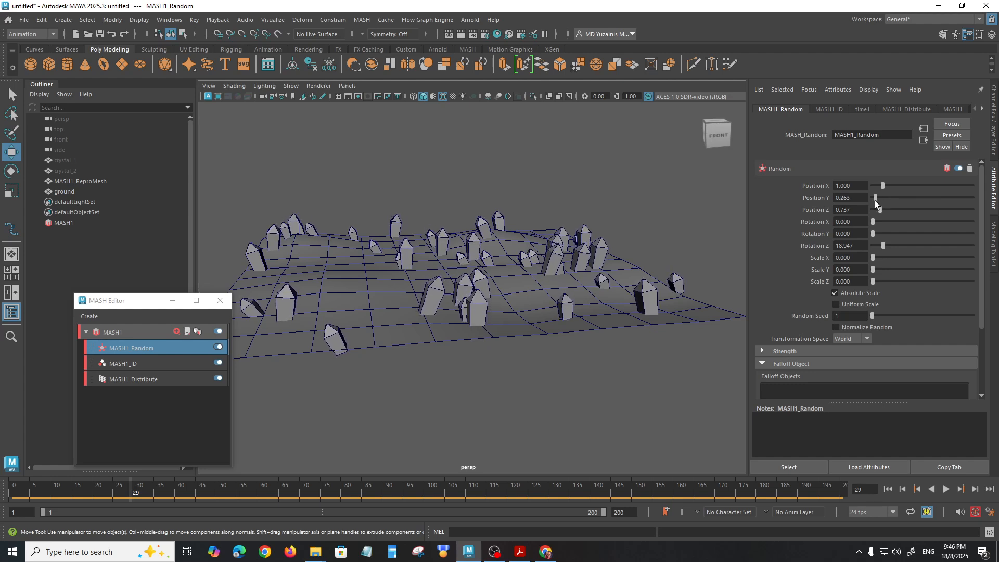
Step: Set the Random node's Rotation X to 11.368, Rotation Y to 16.105 and Position Z to 0.684
alt+drag(571, 285, 559, 277)
alt+drag(556, 276, 589, 296)
mouse_move(872, 224)
mouse_down()
mouse_move(887, 225)
mouse_move(847, 226)
mouse_move(885, 235)
mouse_up()
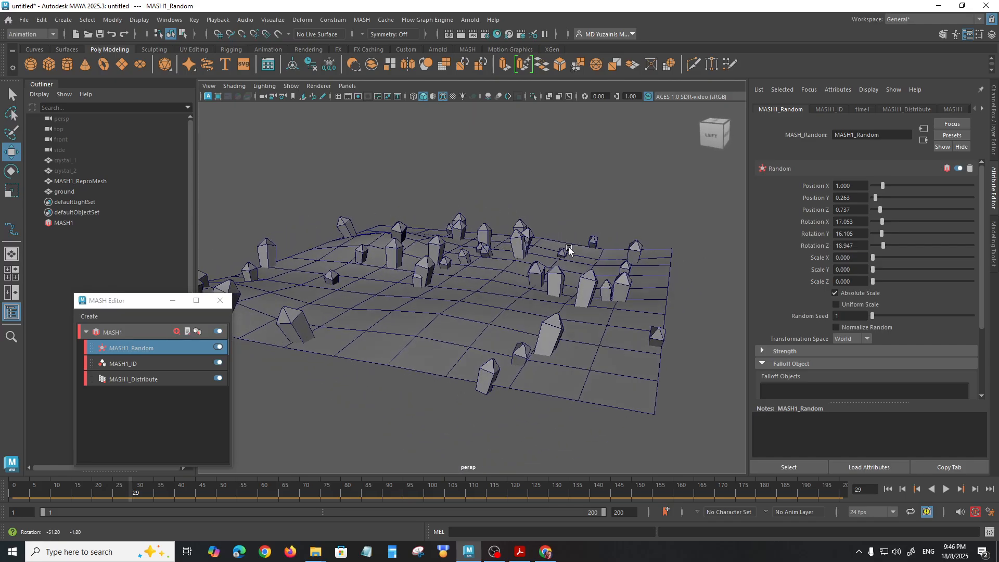
mouse_move(882, 210)
mouse_down()
mouse_move(887, 224)
mouse_move(878, 224)
mouse_up()
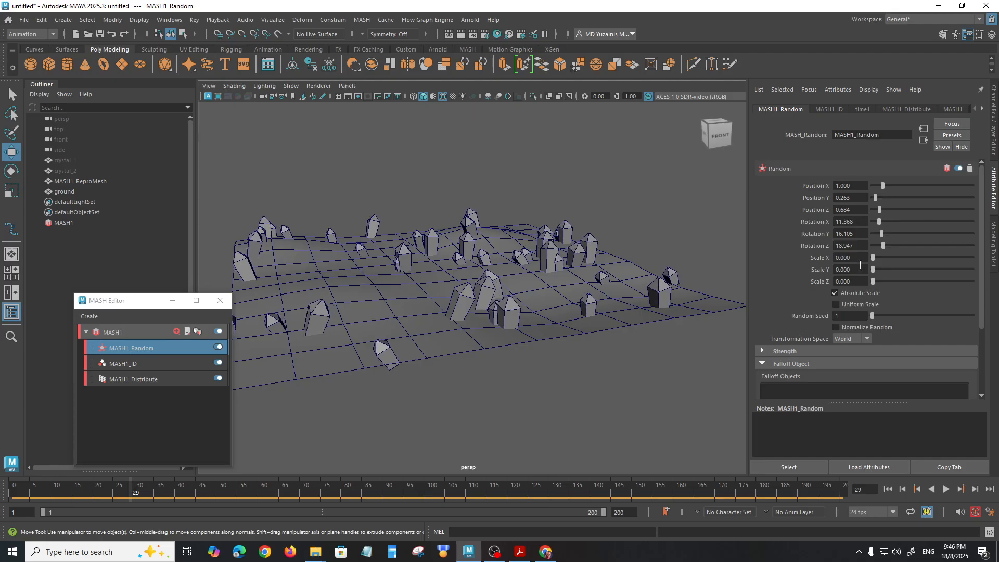
Step: Try a strong Scale Y variation on the Random node, then set Scale Y to 0.263 and leave Uniform Scale off
drag(873, 270, 930, 276)
alt+drag(498, 261, 481, 271)
drag(930, 269, 876, 274)
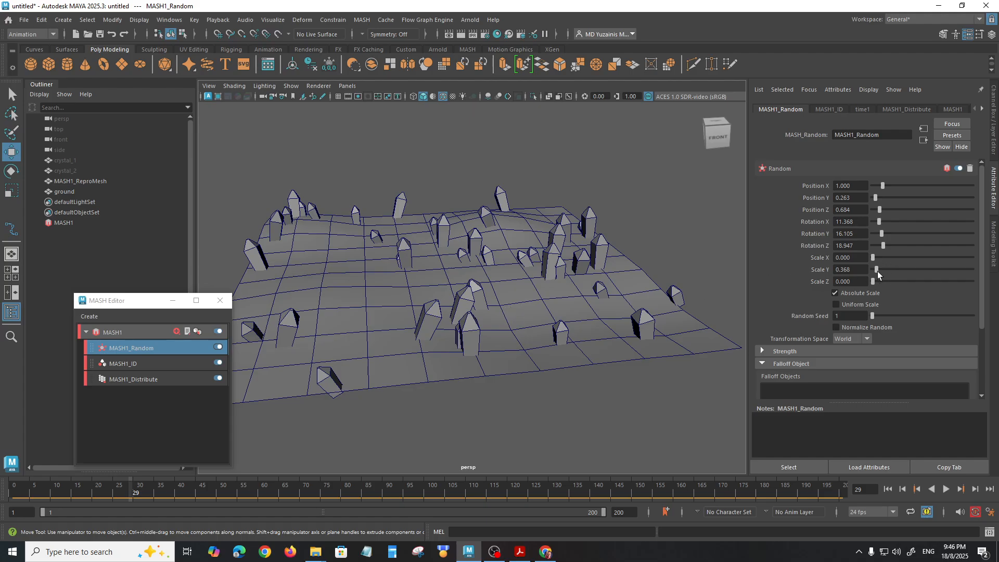
mouse_move(877, 270)
mouse_down()
mouse_move(887, 271)
mouse_move(867, 271)
mouse_move(897, 273)
mouse_move(875, 274)
mouse_move(883, 283)
mouse_move(873, 283)
mouse_up()
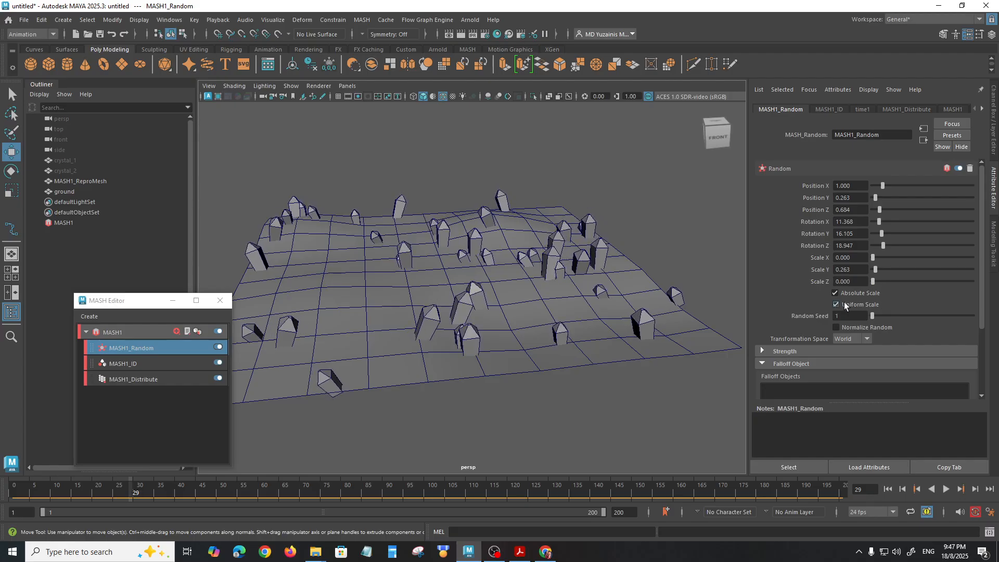
alt+drag(541, 287, 598, 274)
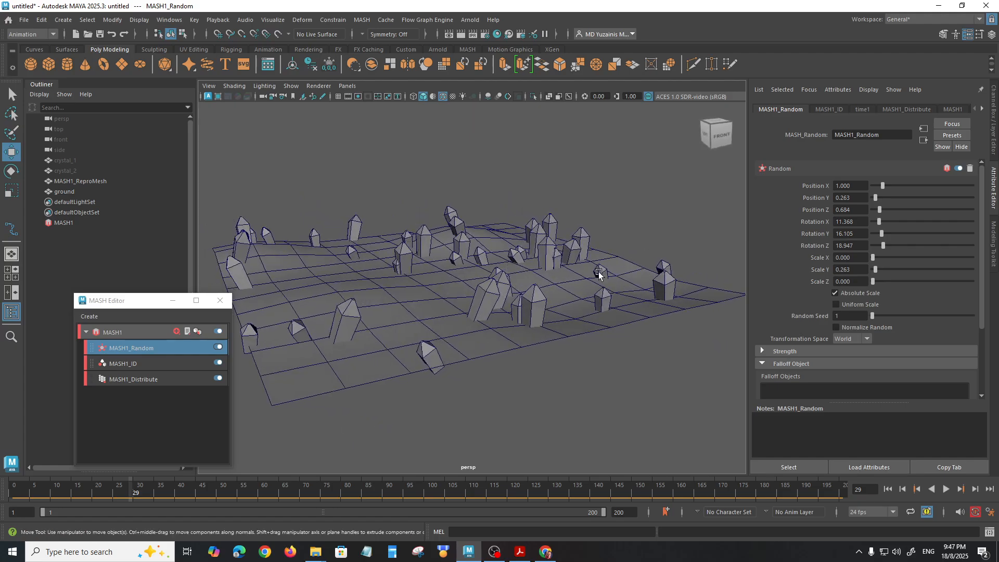
Step: Try different Random Seed values on the Random node and return the seed to 1
drag(873, 317, 807, 310)
drag(982, 269, 981, 343)
alt+drag(535, 276, 511, 293)
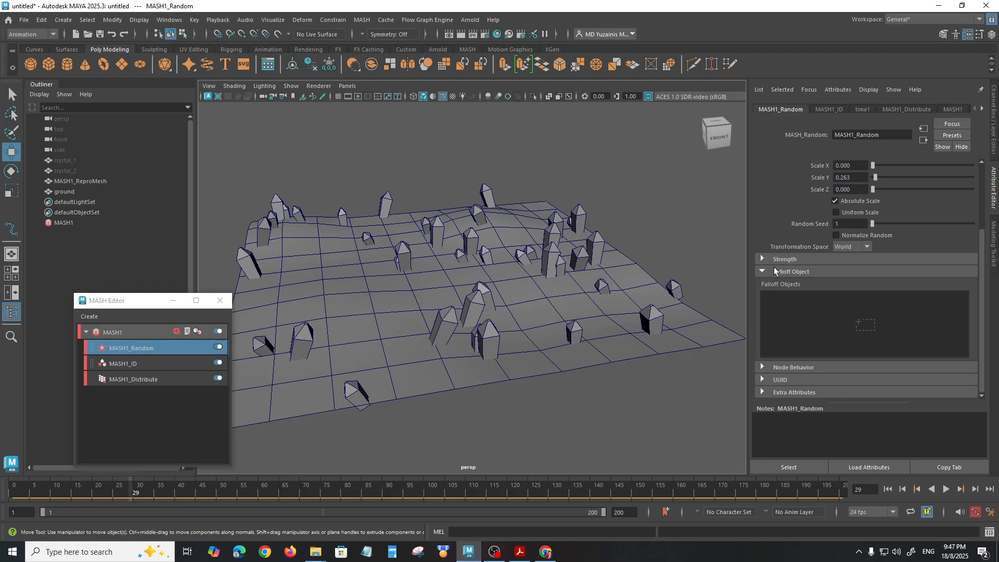
Step: Set the Distribute node's number of points to 100
click(148, 379)
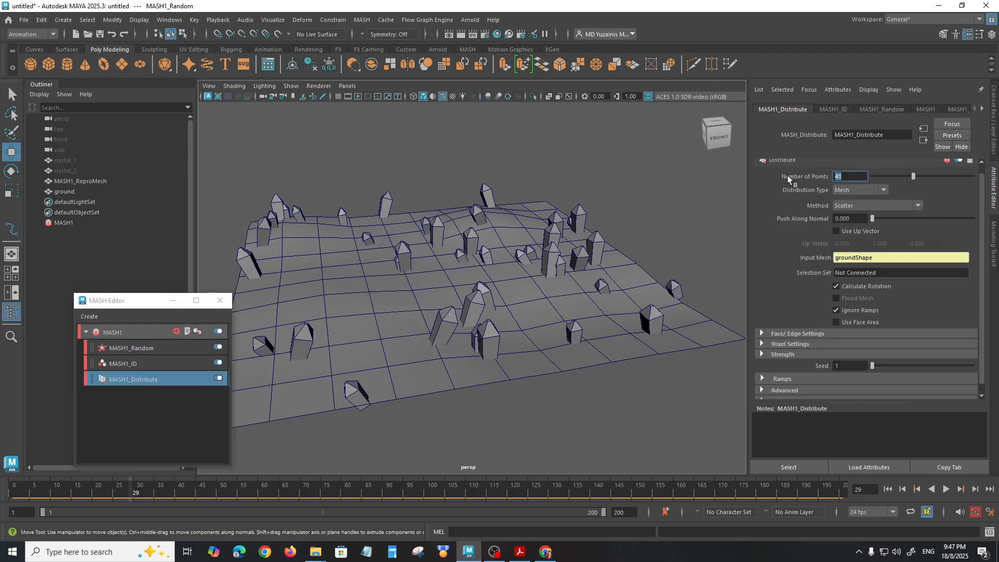
text(100)
key(Return)
mouse_move(513, 234)
alt+mouse_down()
mouse_move(527, 251)
mouse_move(498, 243)
alt+mouse_up()
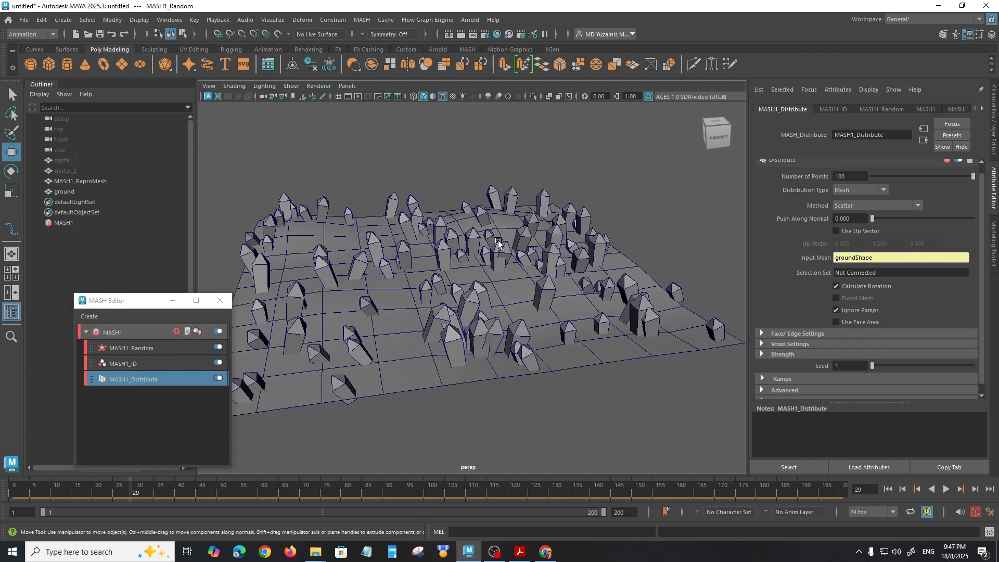
Step: Try varying the Random node's strength settings and return them to 1
click(155, 350)
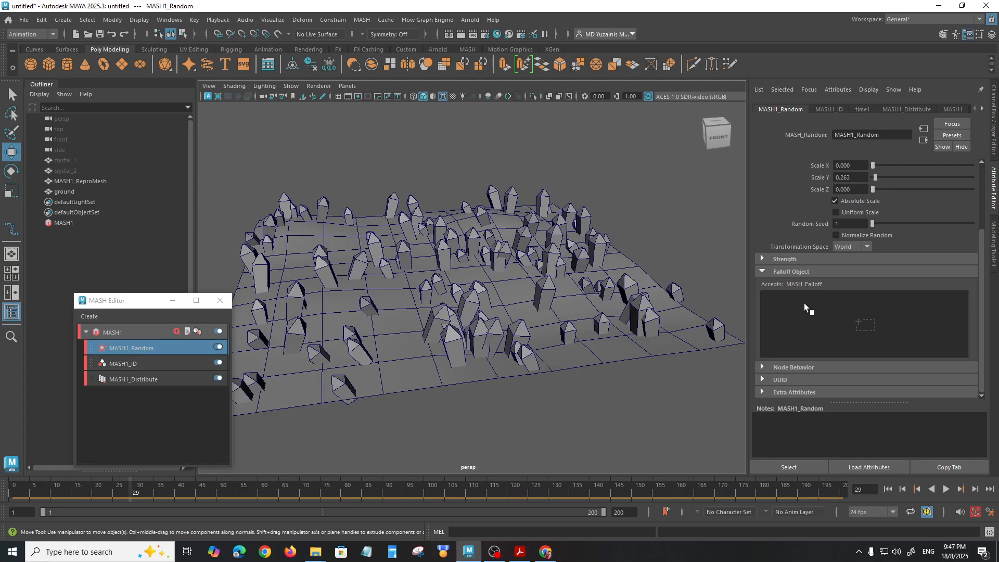
click(762, 259)
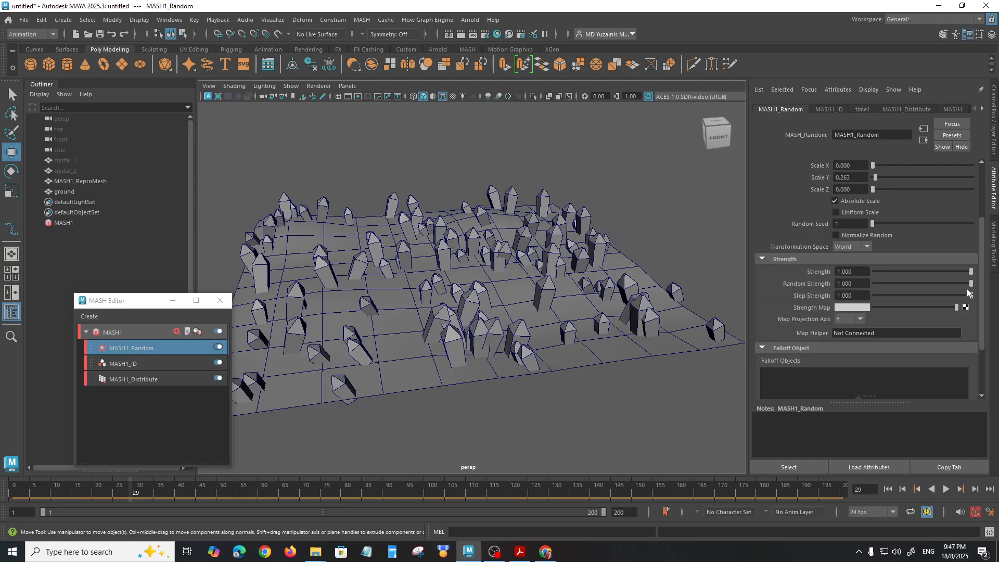
drag(967, 285, 998, 301)
mouse_move(634, 339)
alt+mouse_down()
mouse_move(626, 329)
mouse_move(628, 338)
alt+mouse_up()
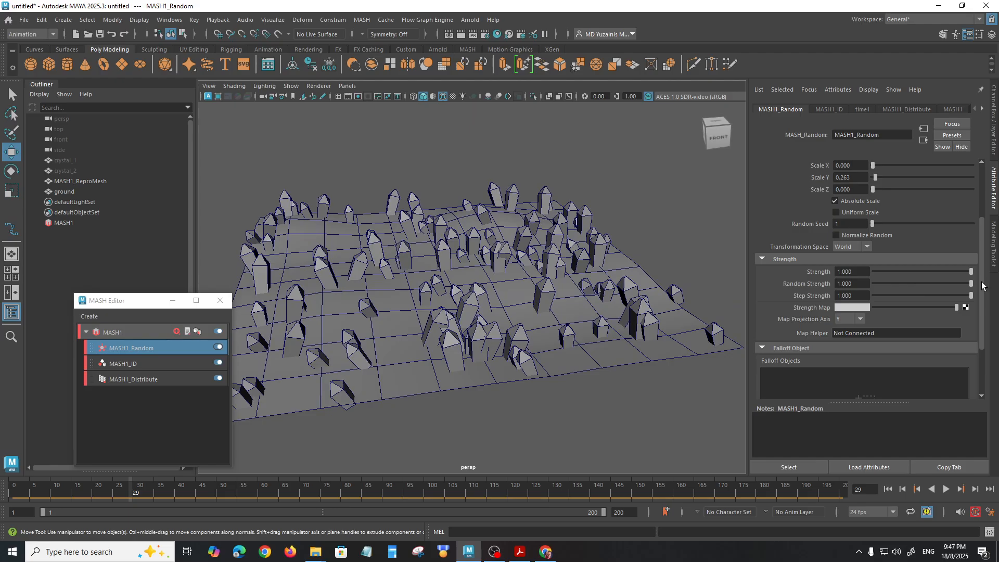
Step: Create a falloff object for the Random node
scroll(792, 312, down, 3)
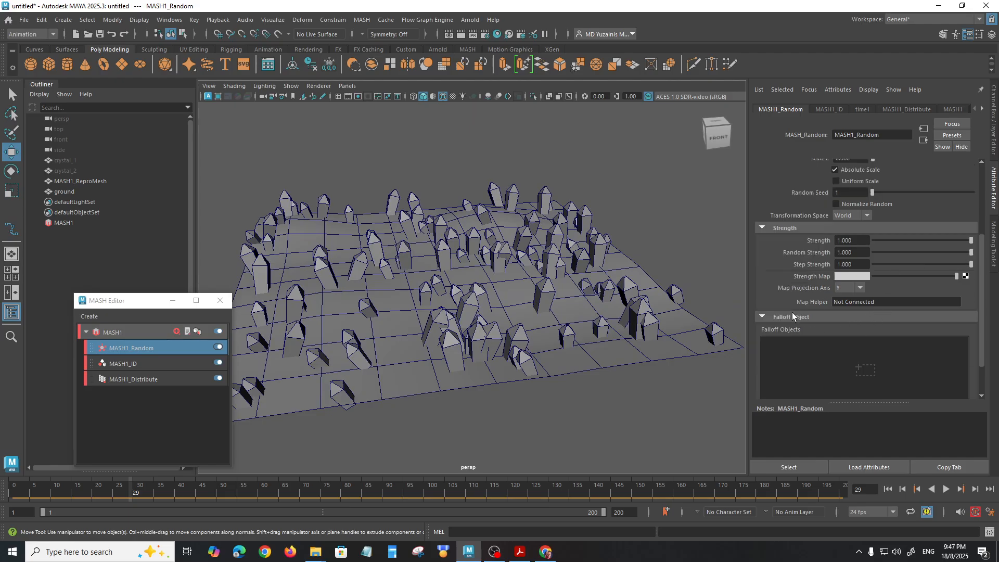
right_click(857, 326)
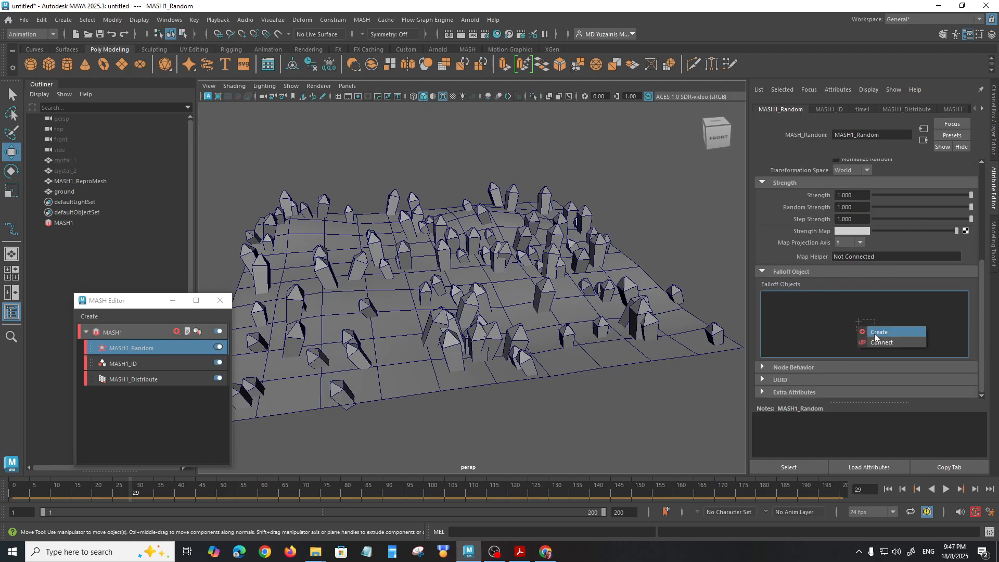
click(875, 333)
Step: Move the spherical falloff across the ground so it surrounds the crystals on one side
alt+drag(492, 256, 512, 313)
drag(442, 297, 574, 295)
alt+drag(635, 327, 617, 337)
scroll(638, 323, up, 1)
drag(557, 239, 524, 222)
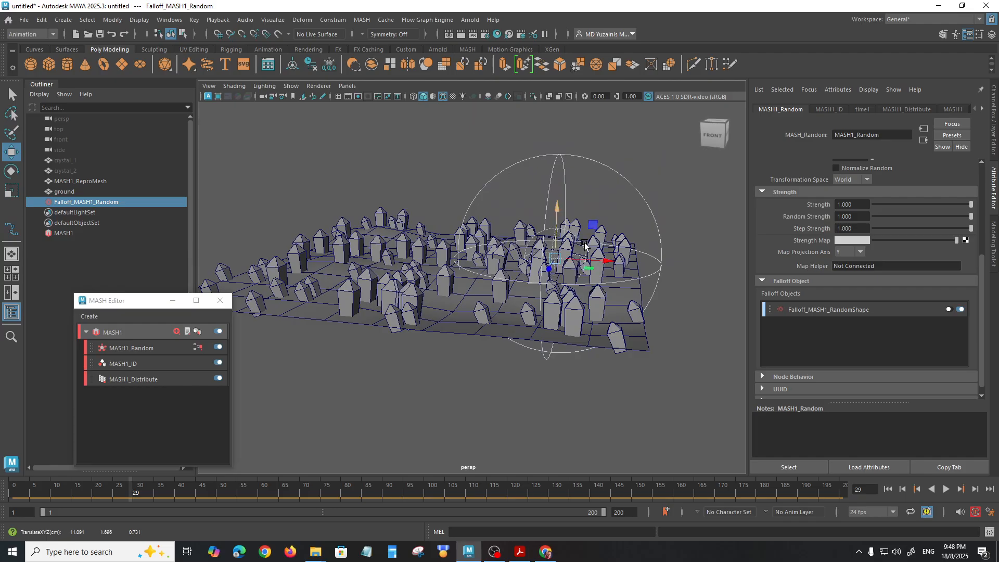
Step: Invert the Random node's spherical falloff and move it off the ground, beyond the crystals on one side
click(660, 242)
click(838, 197)
alt+drag(583, 266, 770, 297)
alt+drag(596, 314, 511, 281)
scroll(511, 282, down, 2)
drag(680, 367, 484, 350)
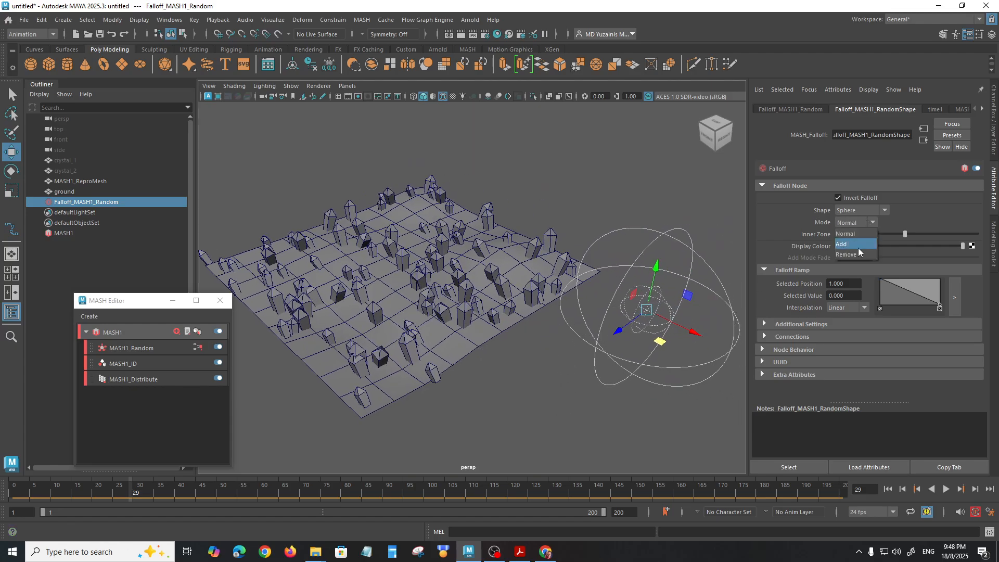
Step: Try the falloff's Add and Remove modes while moving the sphere, and return the mode to Normal
click(857, 248)
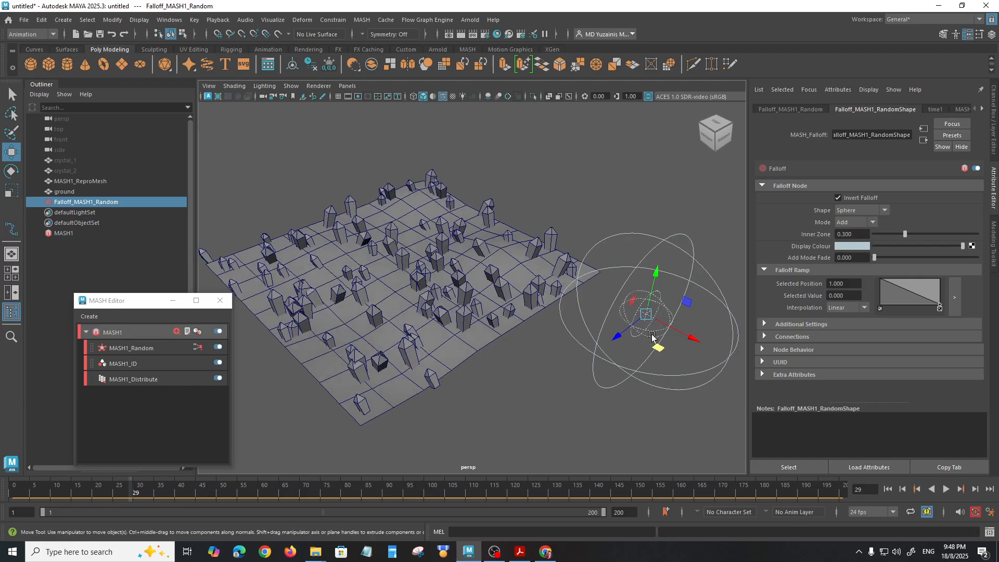
drag(660, 341, 674, 374)
alt+drag(493, 359, 654, 350)
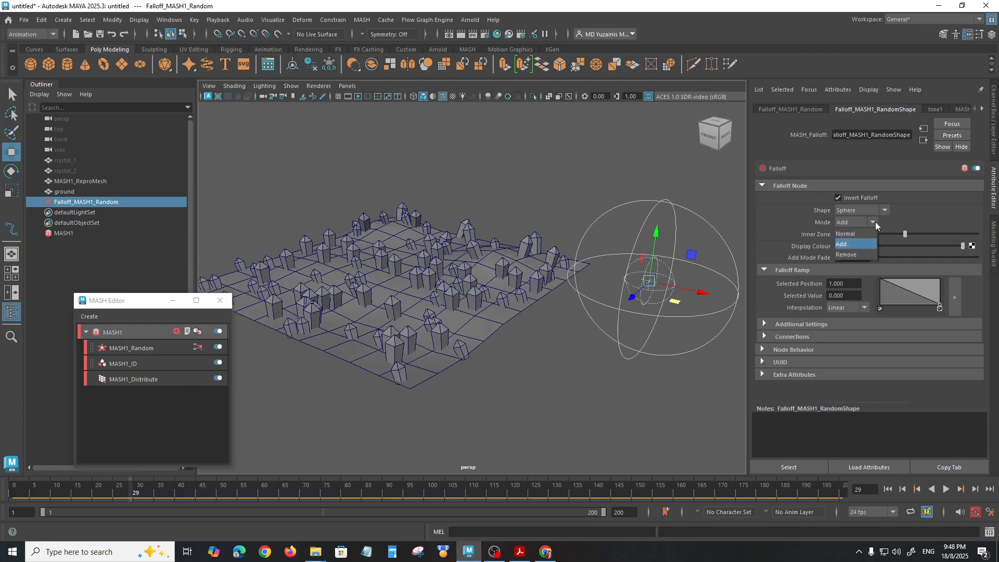
click(858, 253)
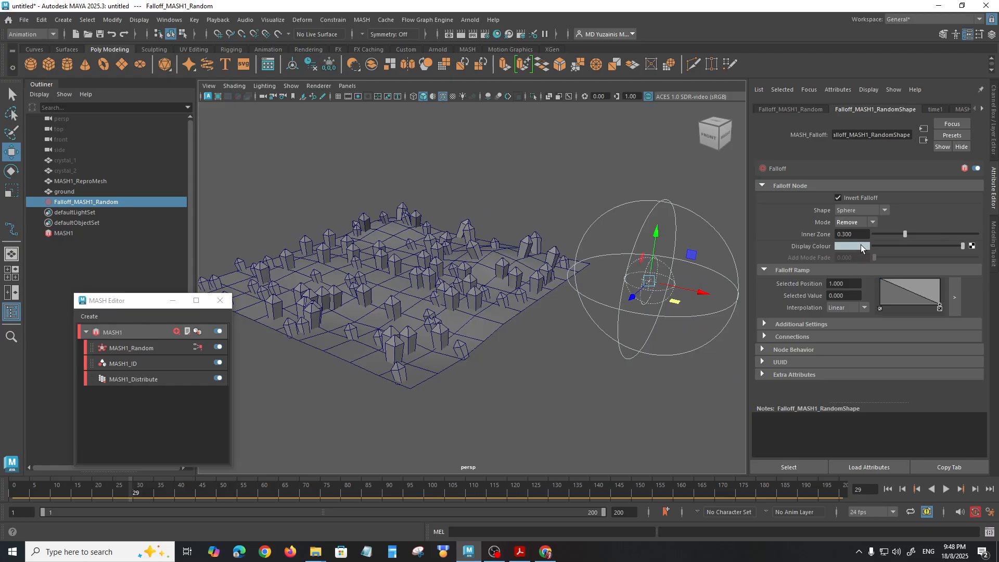
drag(689, 297, 514, 311)
click(857, 234)
Step: Position the inverted falloff sphere over the ground so it surrounds the crystals around the middle
alt+drag(581, 345, 613, 357)
scroll(613, 323, up, 3)
drag(615, 312, 504, 309)
alt+drag(528, 357, 487, 316)
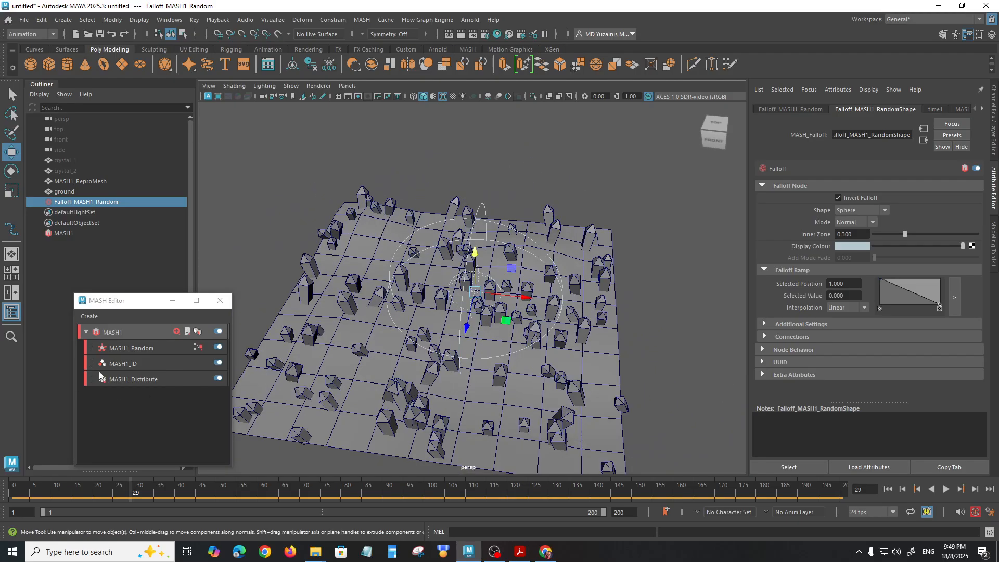
Step: Increase the Random node's Rotation Y to 121.263
click(128, 350)
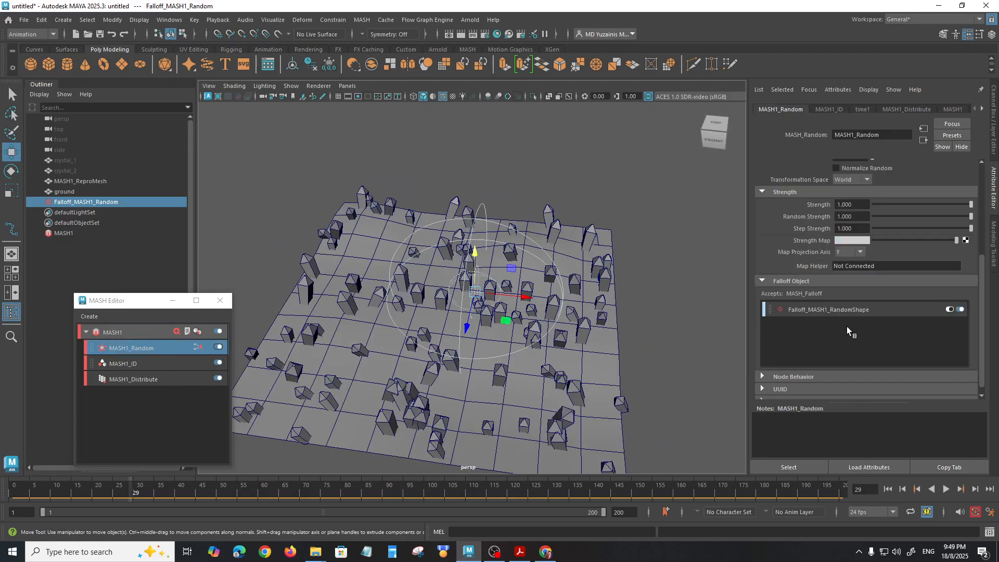
scroll(885, 252, up, 5)
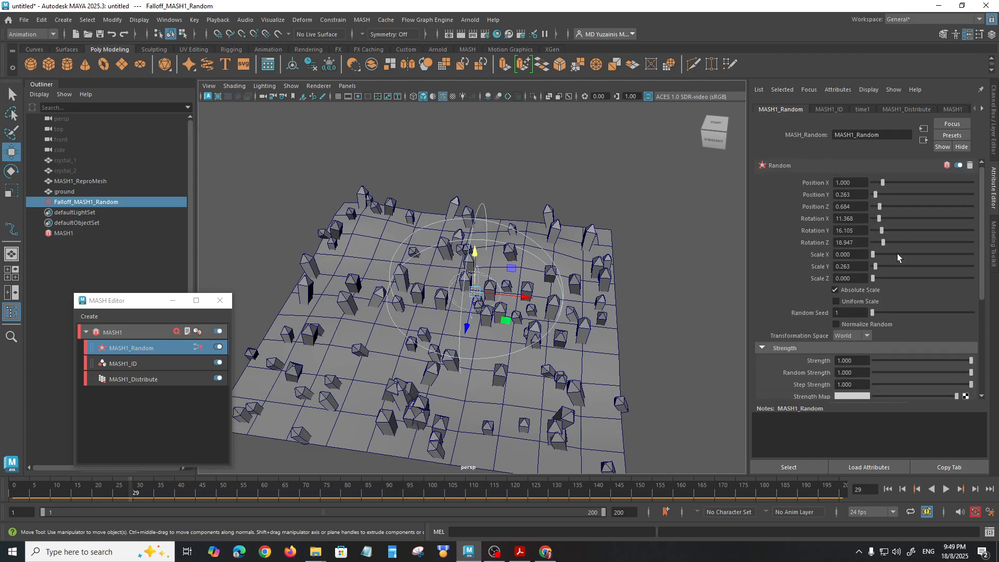
scroll(893, 256, up, 1)
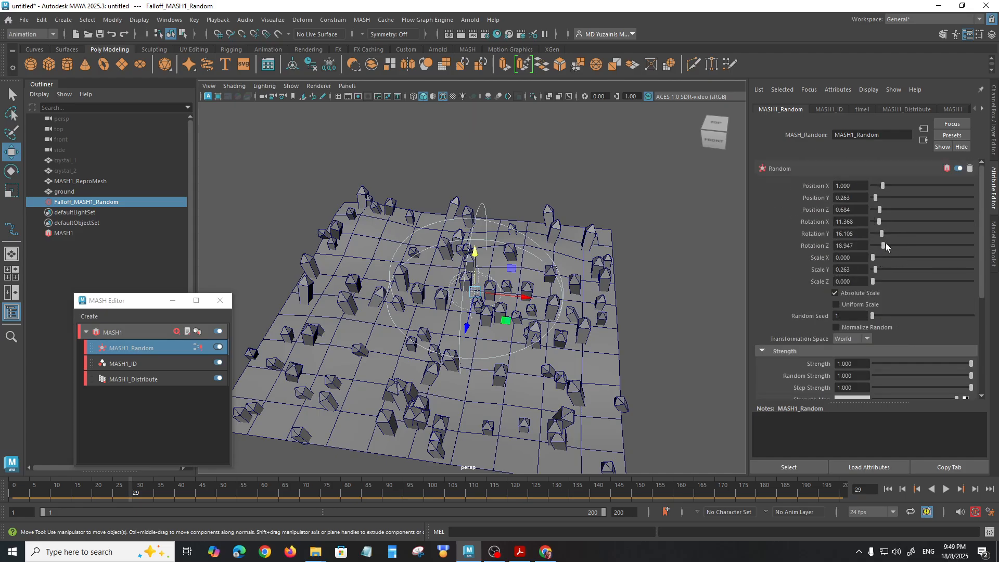
drag(884, 233, 939, 238)
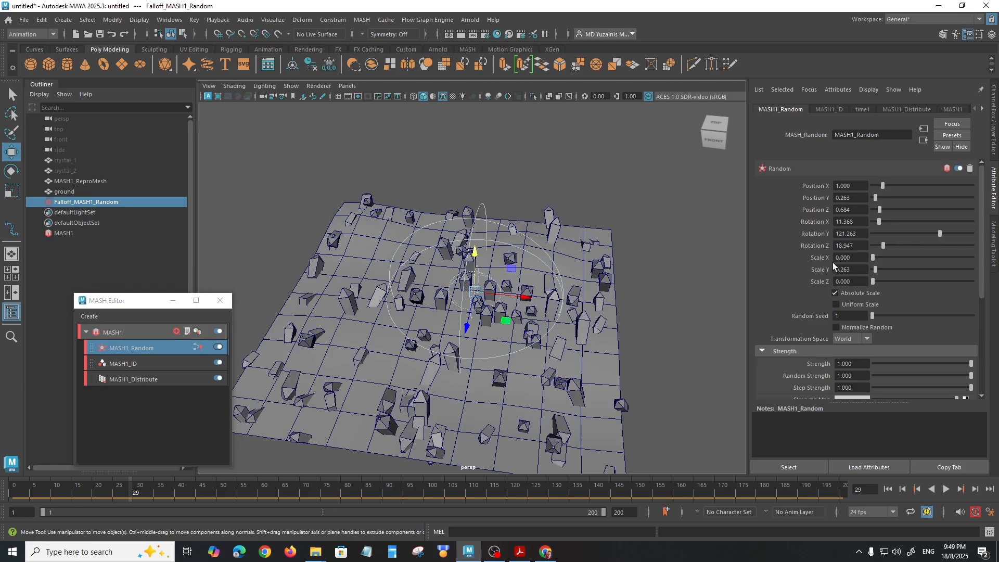
Step: Shift the falloff sphere along its X axis toward the side edge of the ground and view the crystals from a lower angle
drag(522, 294, 575, 308)
alt+drag(515, 362, 514, 267)
scroll(496, 321, up, 2)
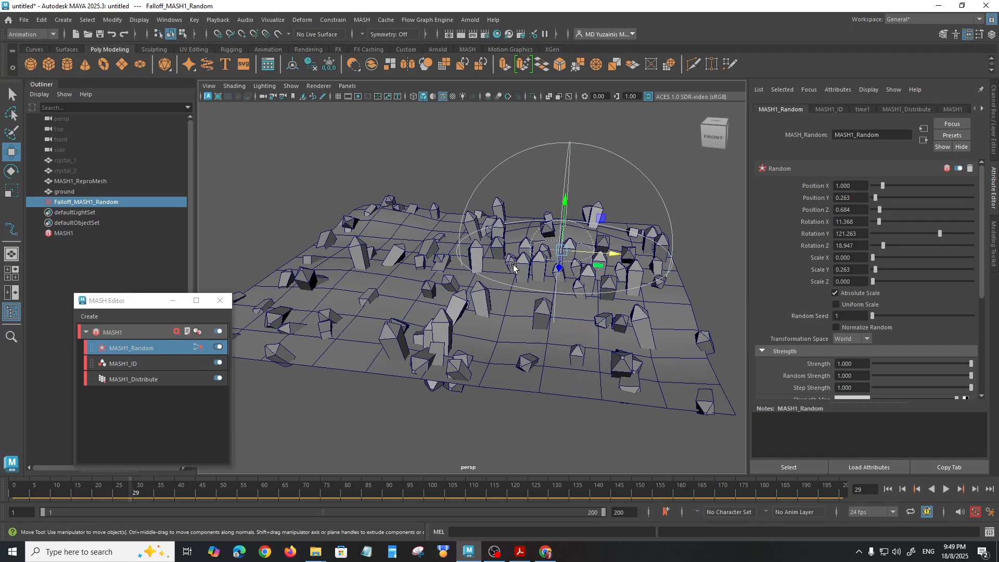